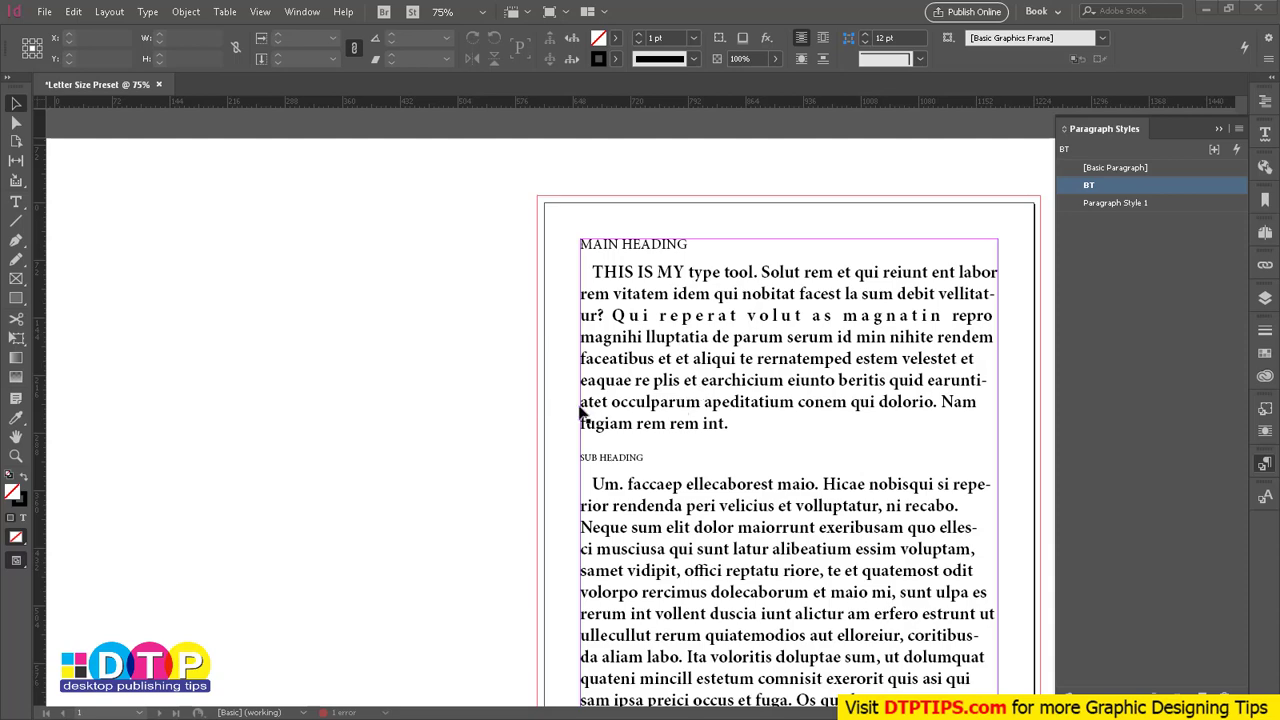
# - Show the Character Styles panel, extend it upward, and activate the Type tool
pyautogui.hscroll(5, 400, 370)
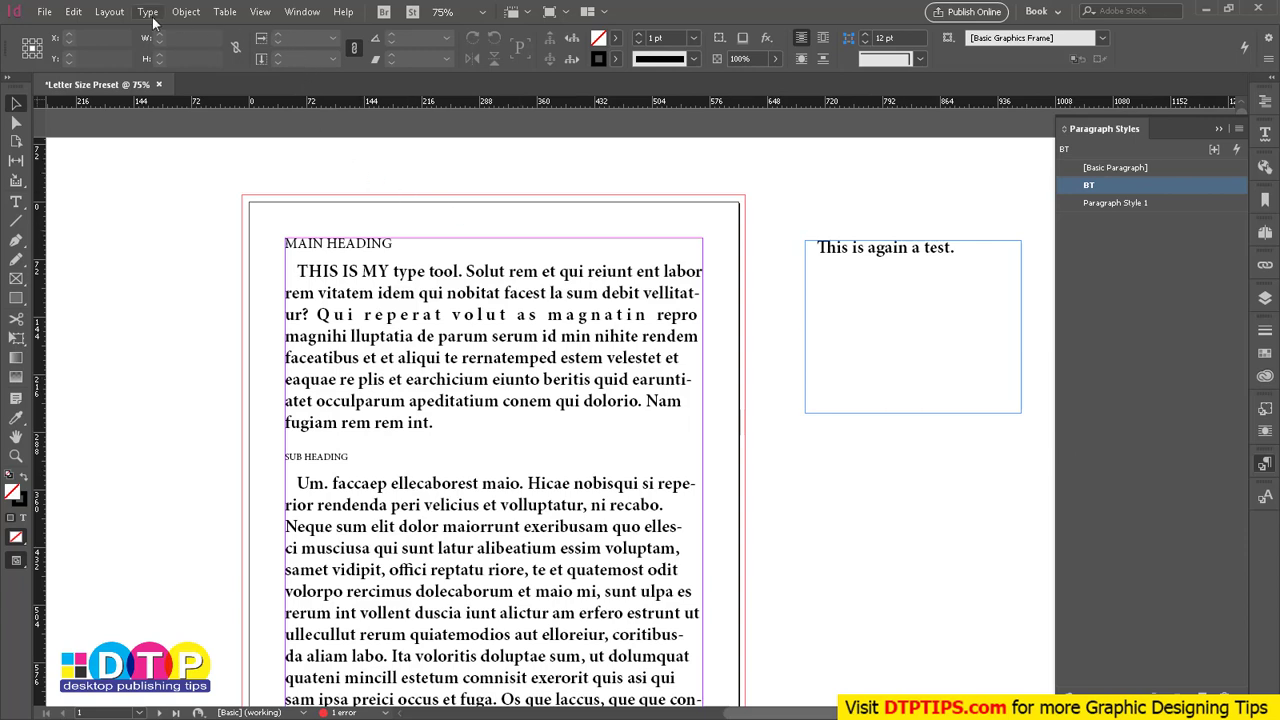
pyautogui.click(302, 12)
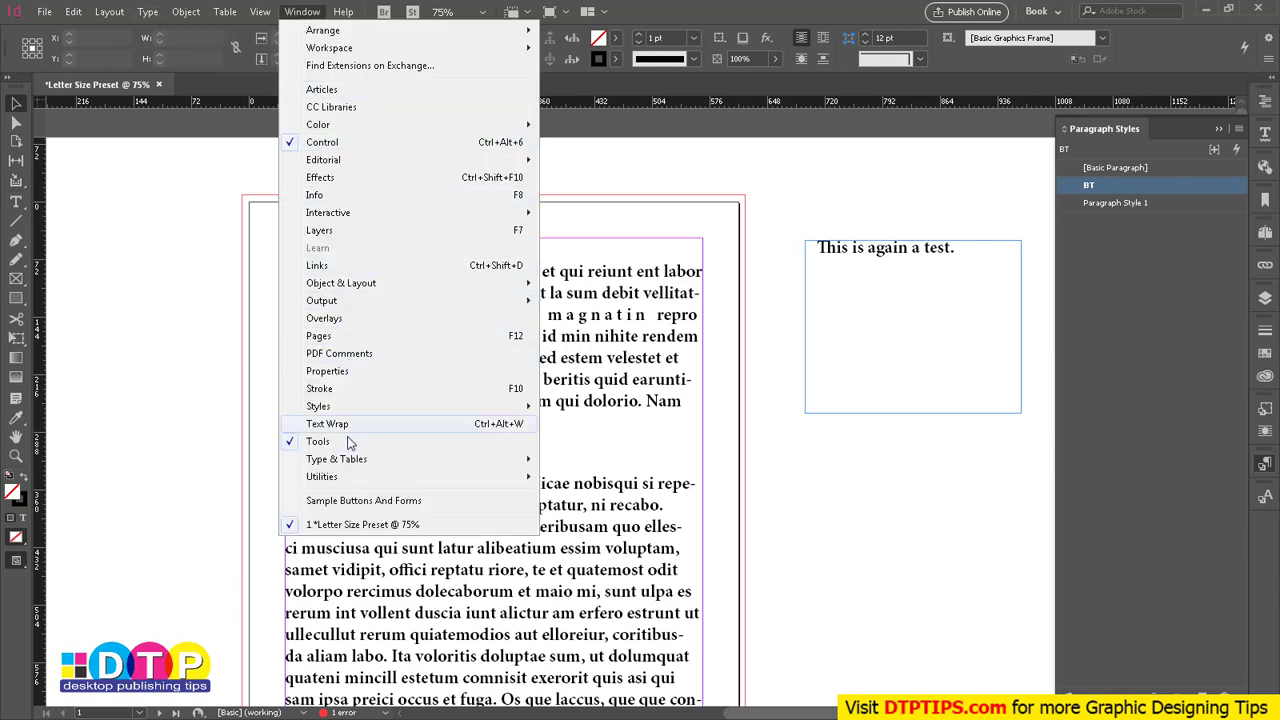
pyautogui.moveTo(340, 408)
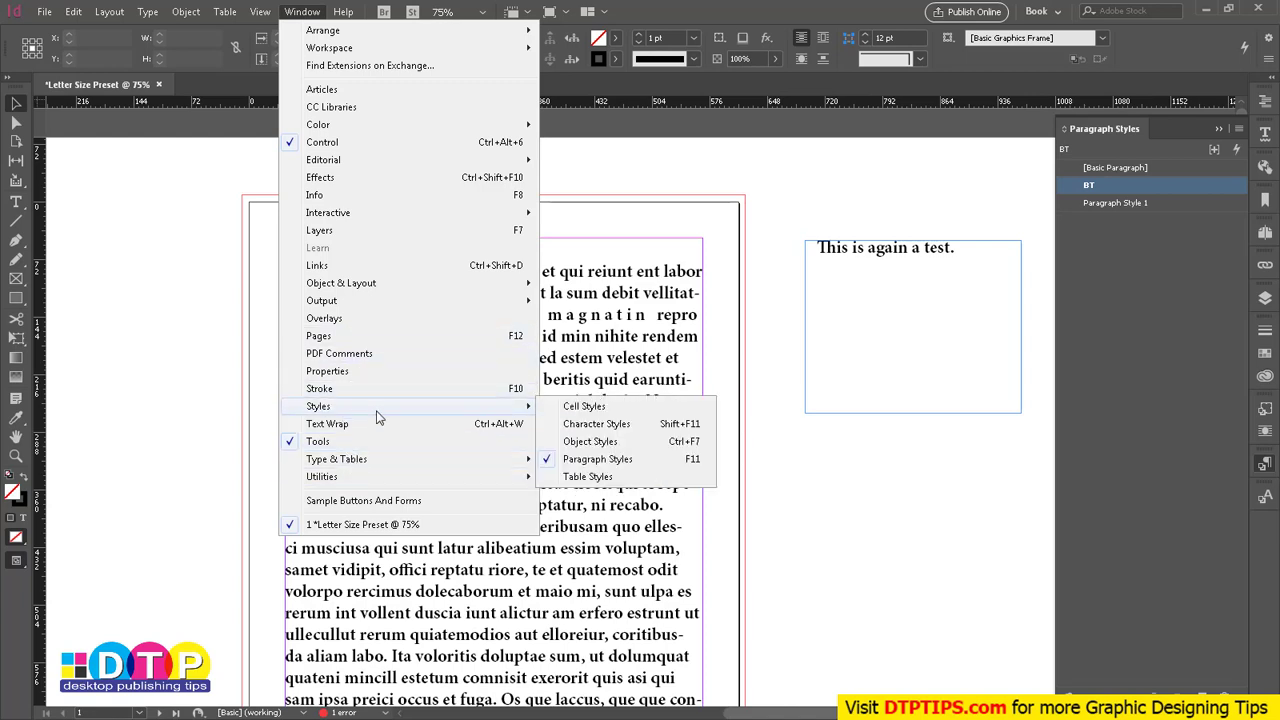
pyautogui.click(600, 424)
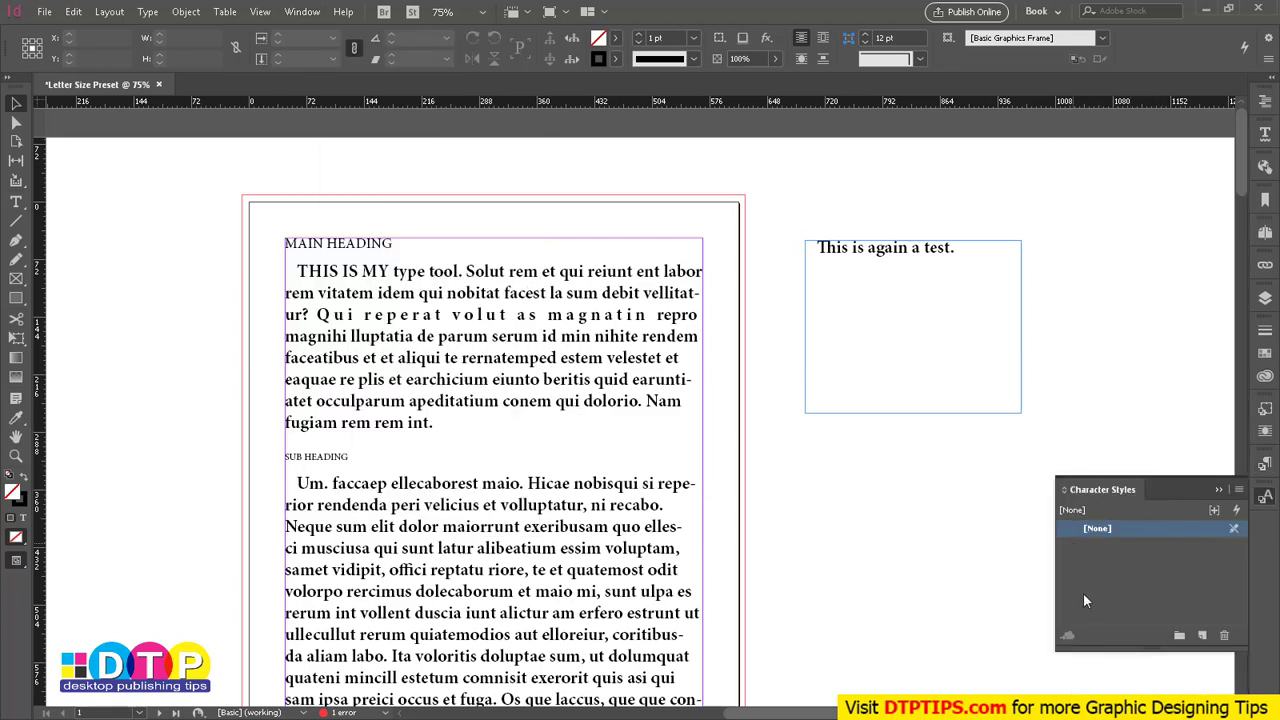
pyautogui.moveTo(1171, 474); pyautogui.dragTo(1180, 157)
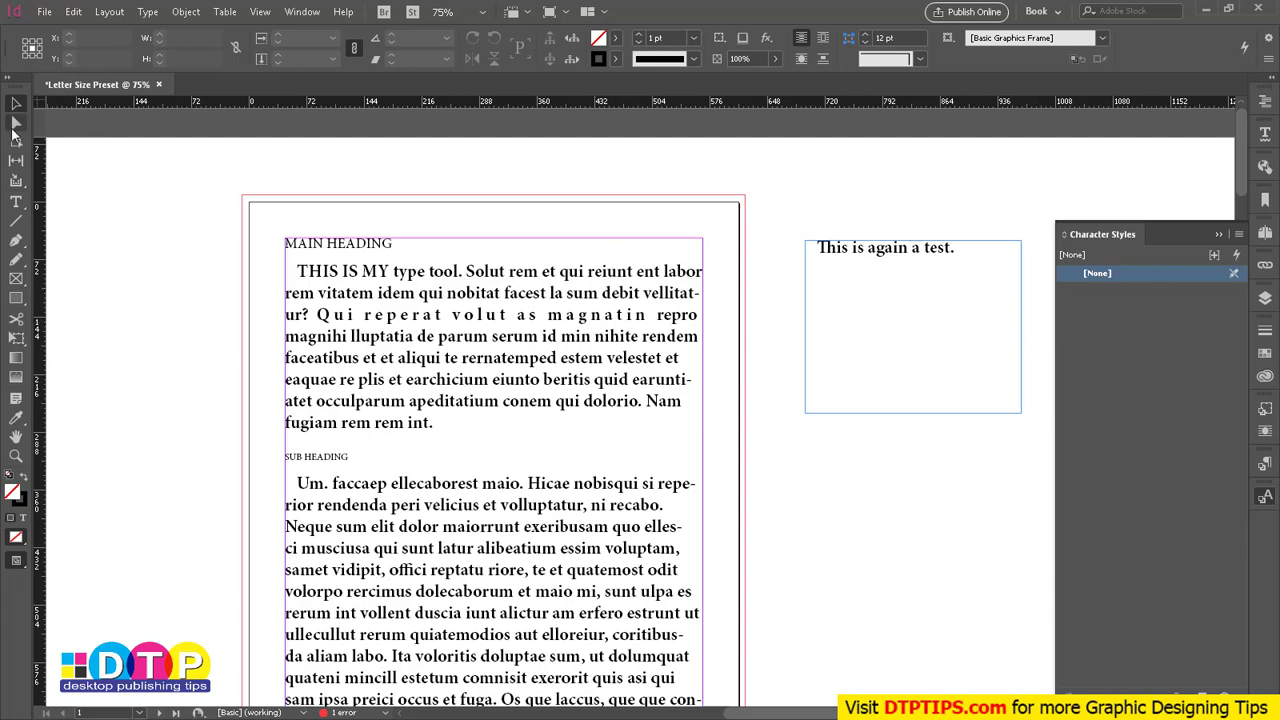
pyautogui.click(14, 203)
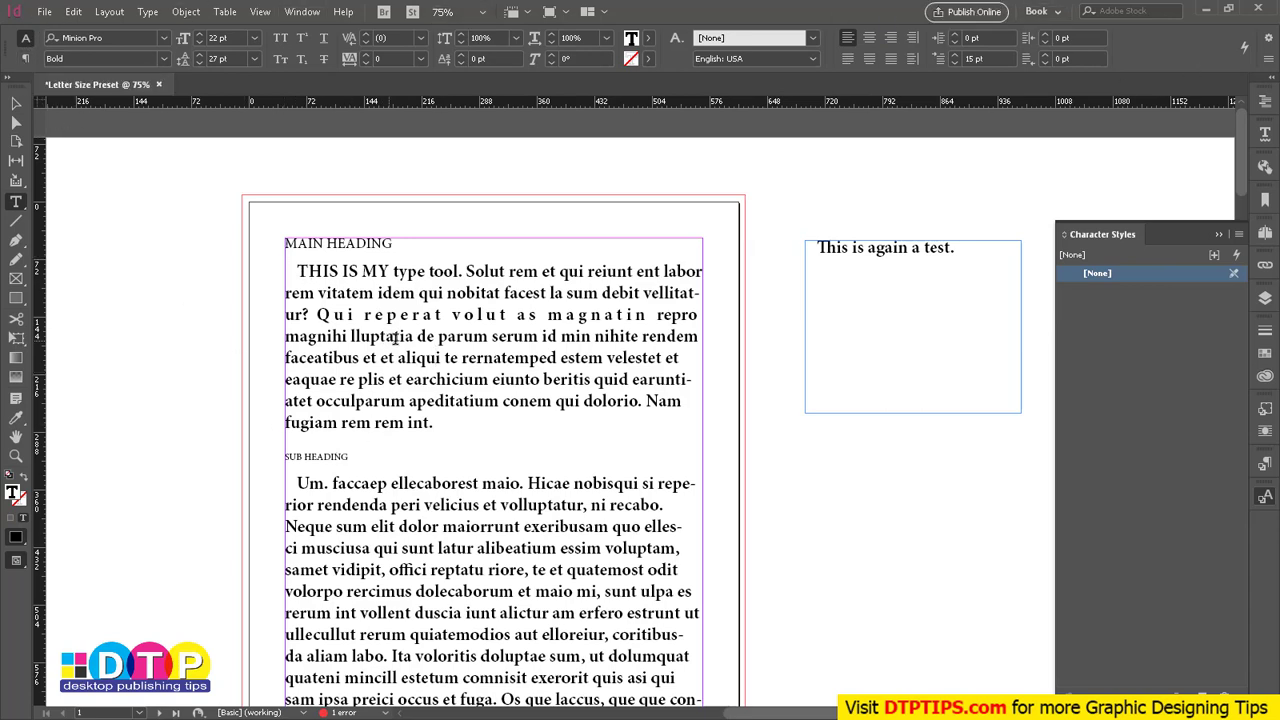
pyautogui.moveTo(406, 357); pyautogui.dragTo(427, 400)
pyautogui.click(408, 396)
pyautogui.hotkey('shift', 'Up')
pyautogui.hotkey('shift', 'Up')
pyautogui.hotkey('shift', 'Up')
pyautogui.hotkey('shift', 'Up')
pyautogui.click(396, 420)
pyautogui.hotkey('shift', 'Up')
pyautogui.hotkey('shift', 'Up')
pyautogui.hotkey('shift', 'Up')
pyautogui.hotkey('shift', 'Up')
pyautogui.hotkey('shift', 'Up')
pyautogui.hotkey('shift', 'Up')
pyautogui.hotkey('shift', 'Up')
pyautogui.hotkey('shift', 'Up')
pyautogui.click(379, 355)
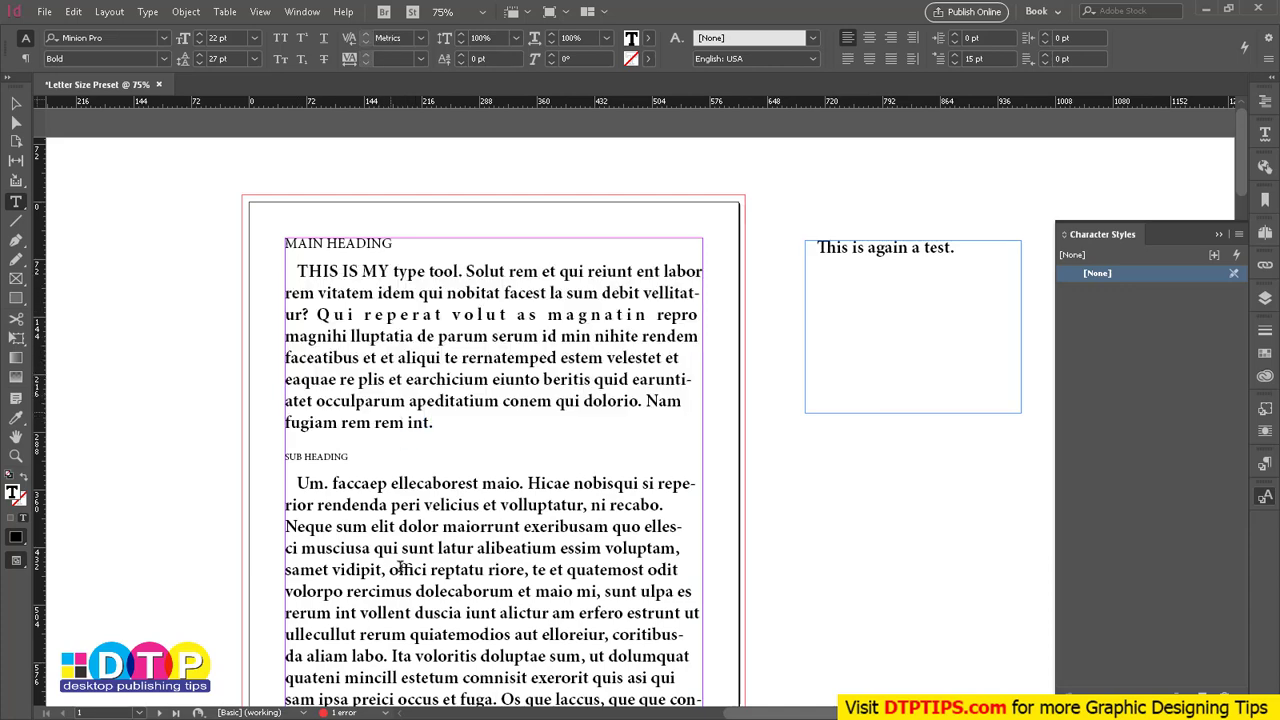
pyautogui.scroll(-3, 304, 347)
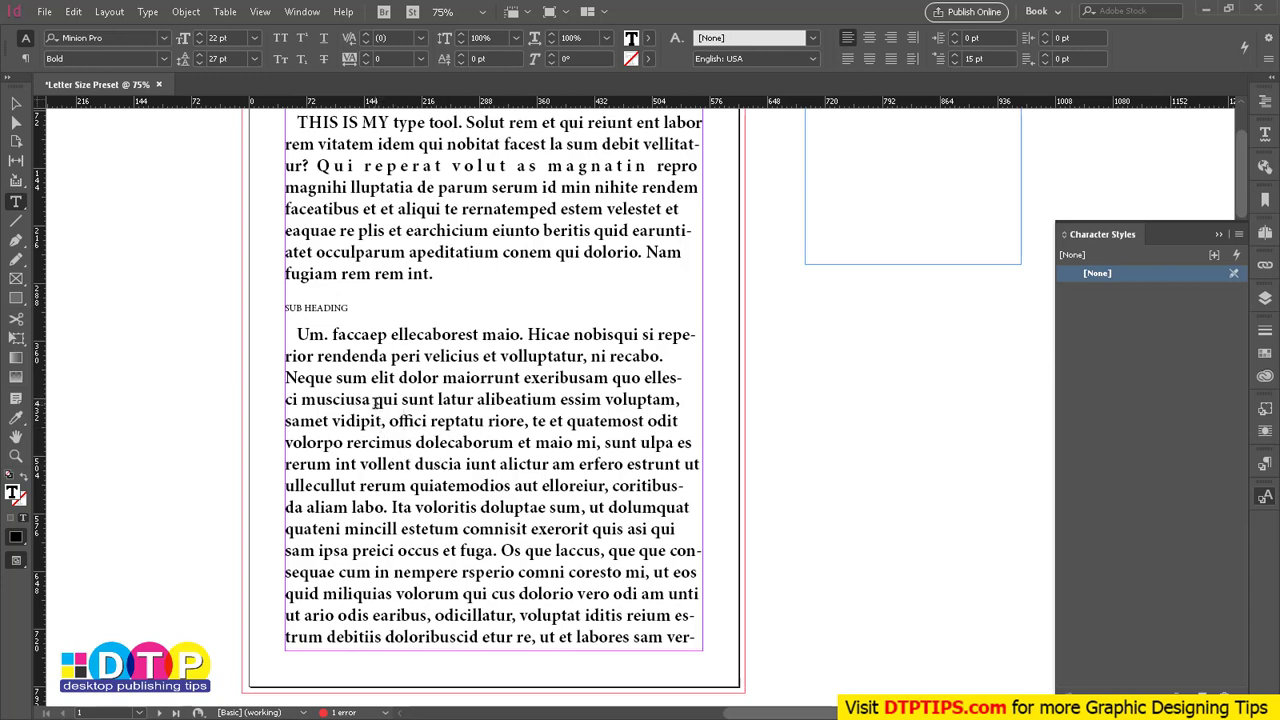
pyautogui.moveTo(376, 400); pyautogui.dragTo(384, 401)
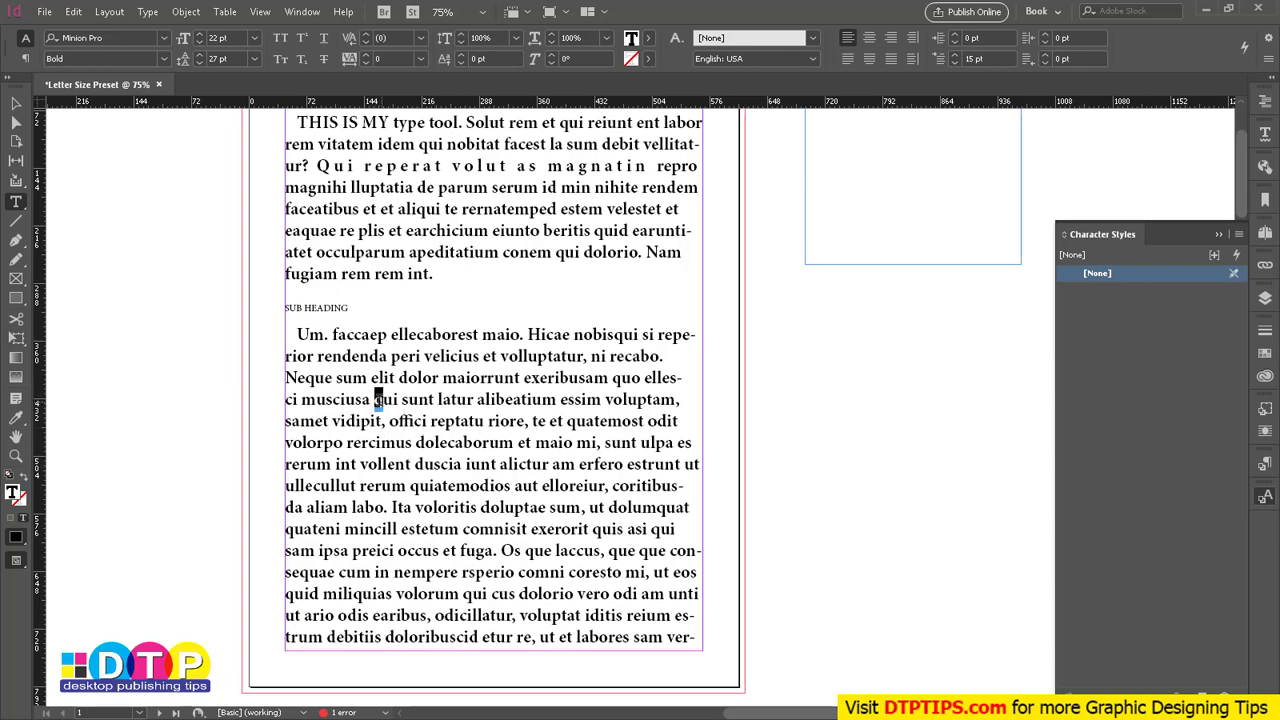
pyautogui.click(381, 400)
pyautogui.moveTo(374, 400); pyautogui.dragTo(433, 401)
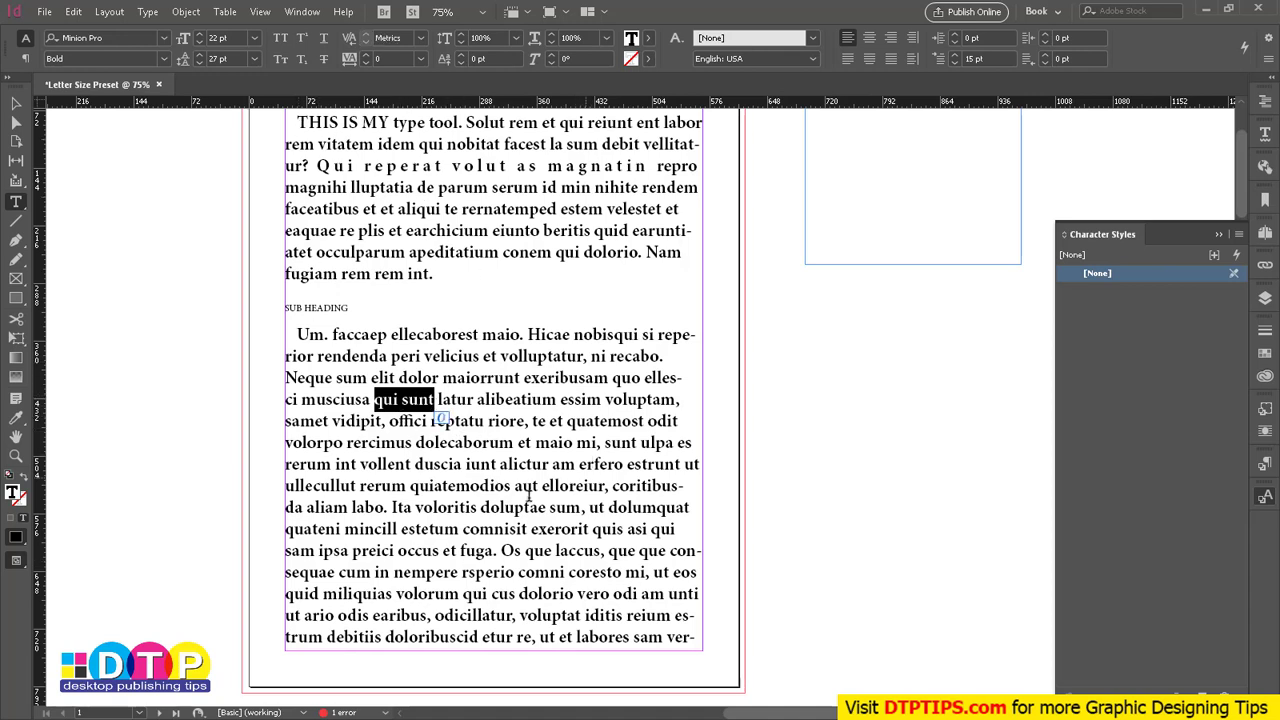
# - Set the font style of "scia iunt a" in the body paragraph under SUB HEADING to Regular
pyautogui.moveTo(433, 464); pyautogui.dragTo(509, 464)
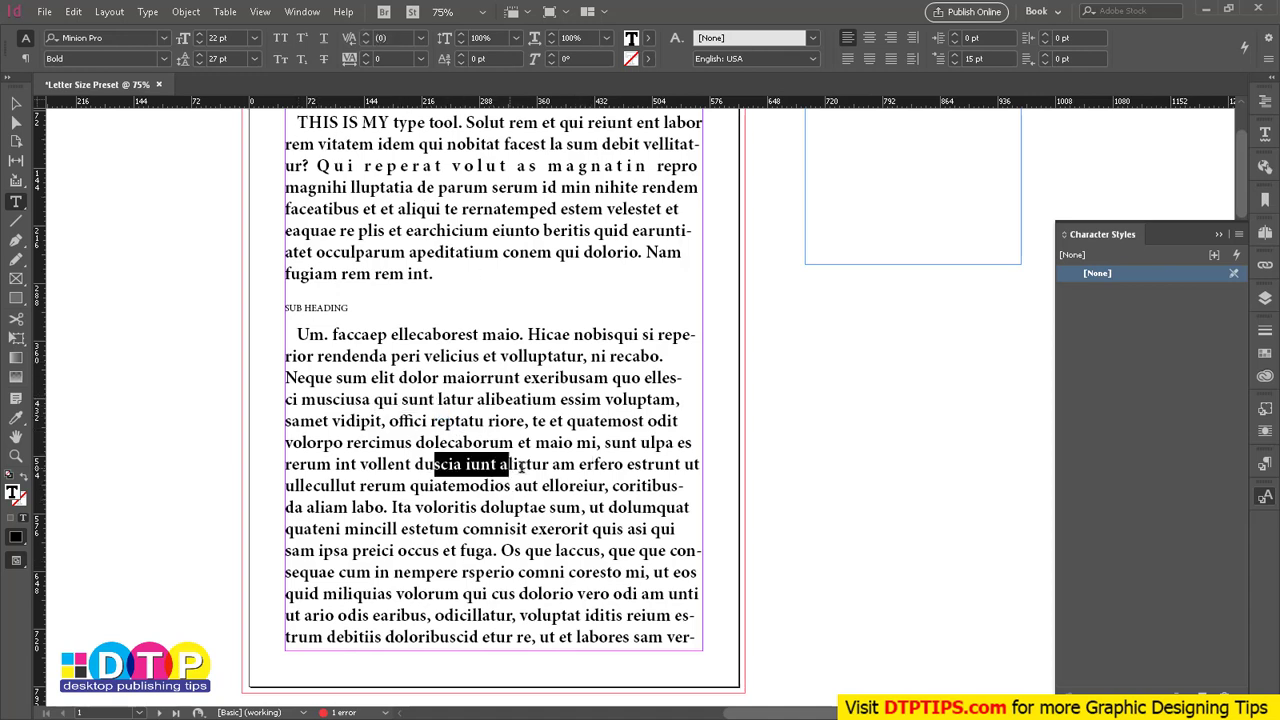
pyautogui.click(158, 59)
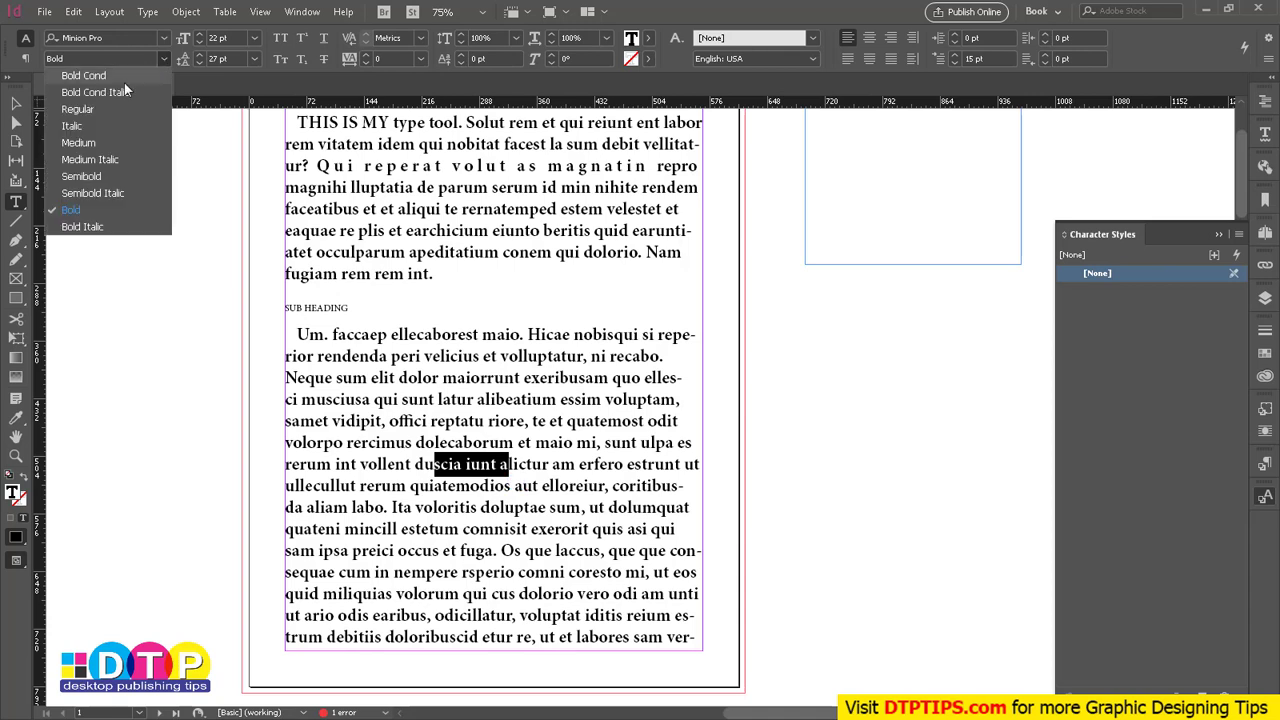
pyautogui.click(78, 109)
# - Redefine the BT paragraph style to match the selected Regular text
pyautogui.click(1265, 494)
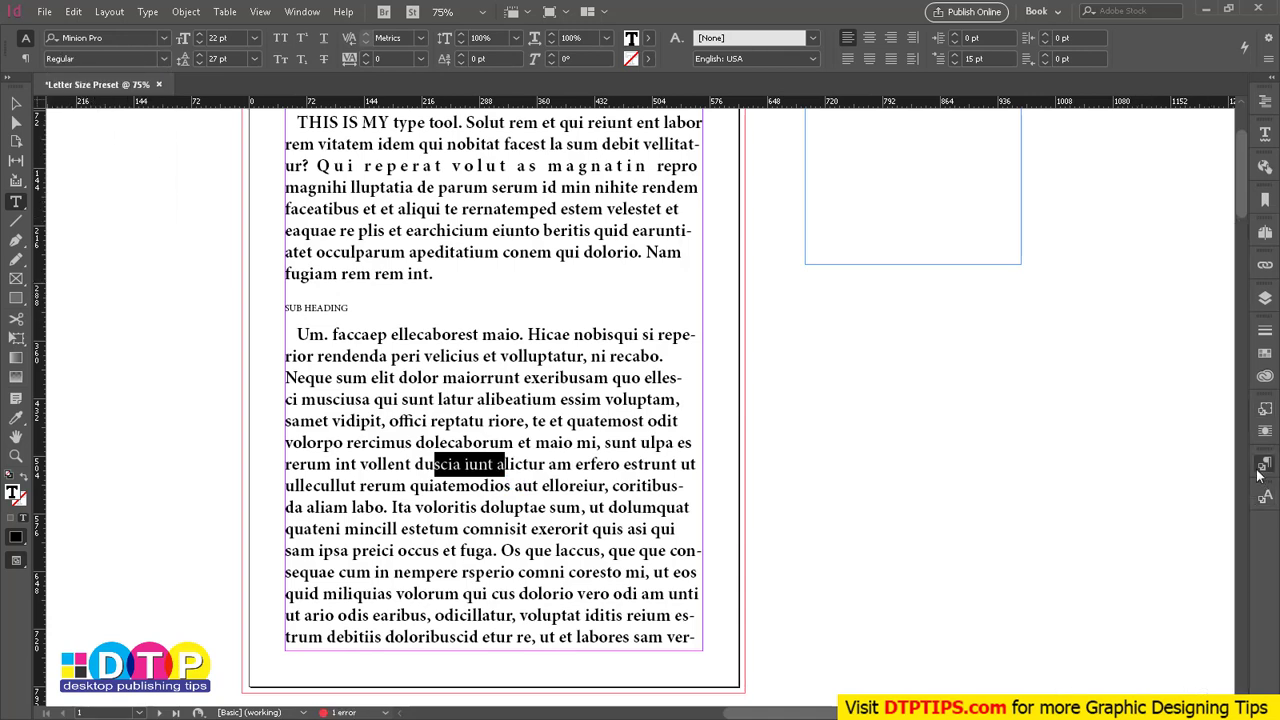
pyautogui.click(1258, 476)
pyautogui.rightClick(1104, 188)
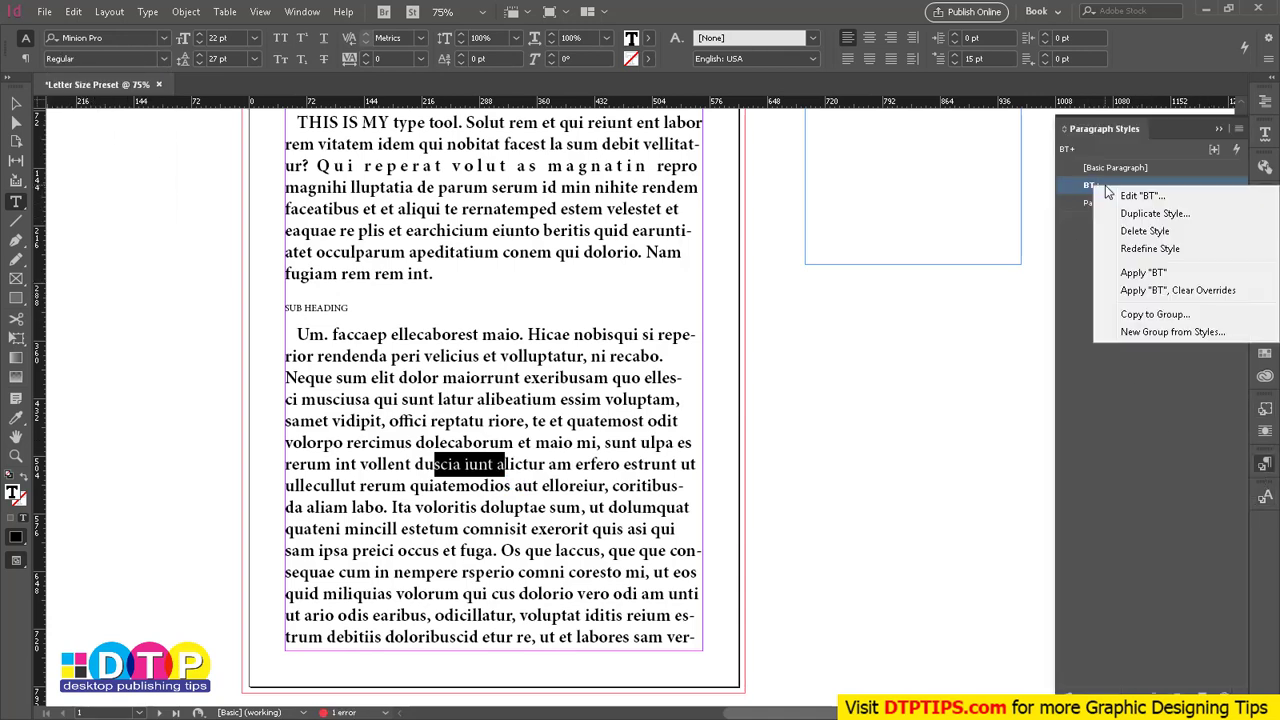
pyautogui.click(1148, 249)
pyautogui.click(446, 397)
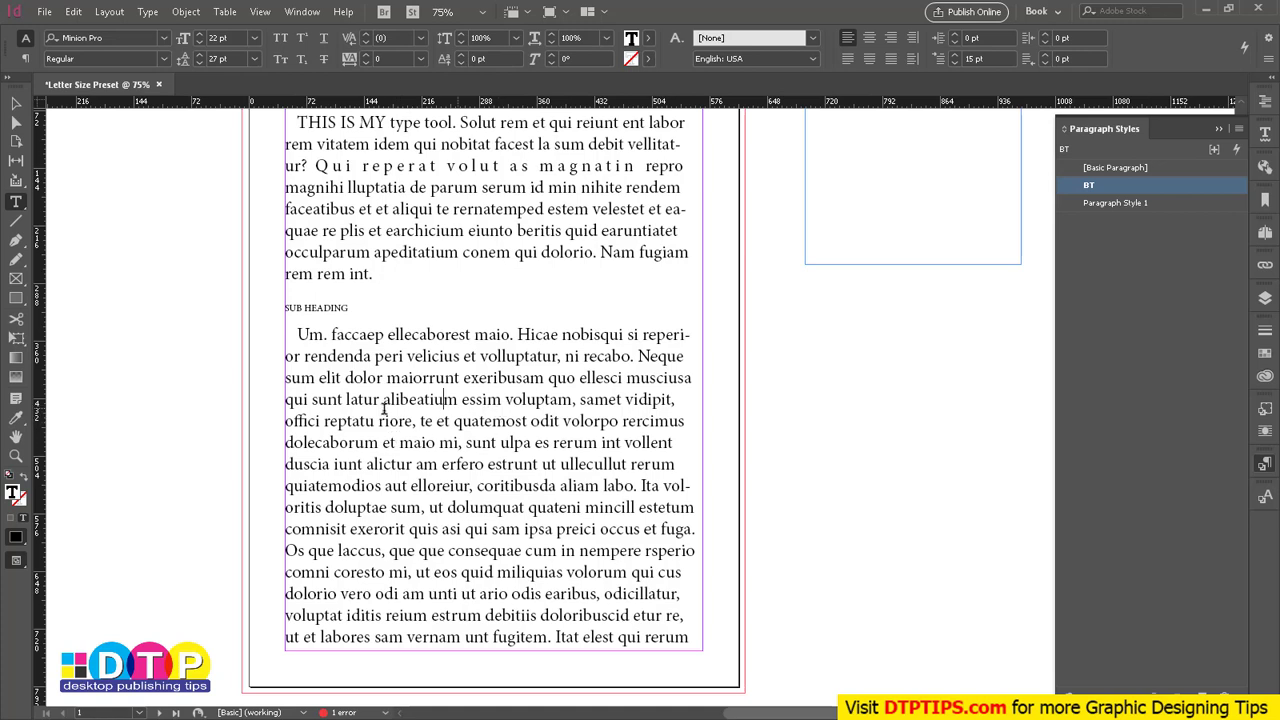
# - Insert a 1 directly after "alibeatium essim" in the paragraph under SUB HEADING and format it as superscript
pyautogui.moveTo(384, 399); pyautogui.dragTo(501, 399)
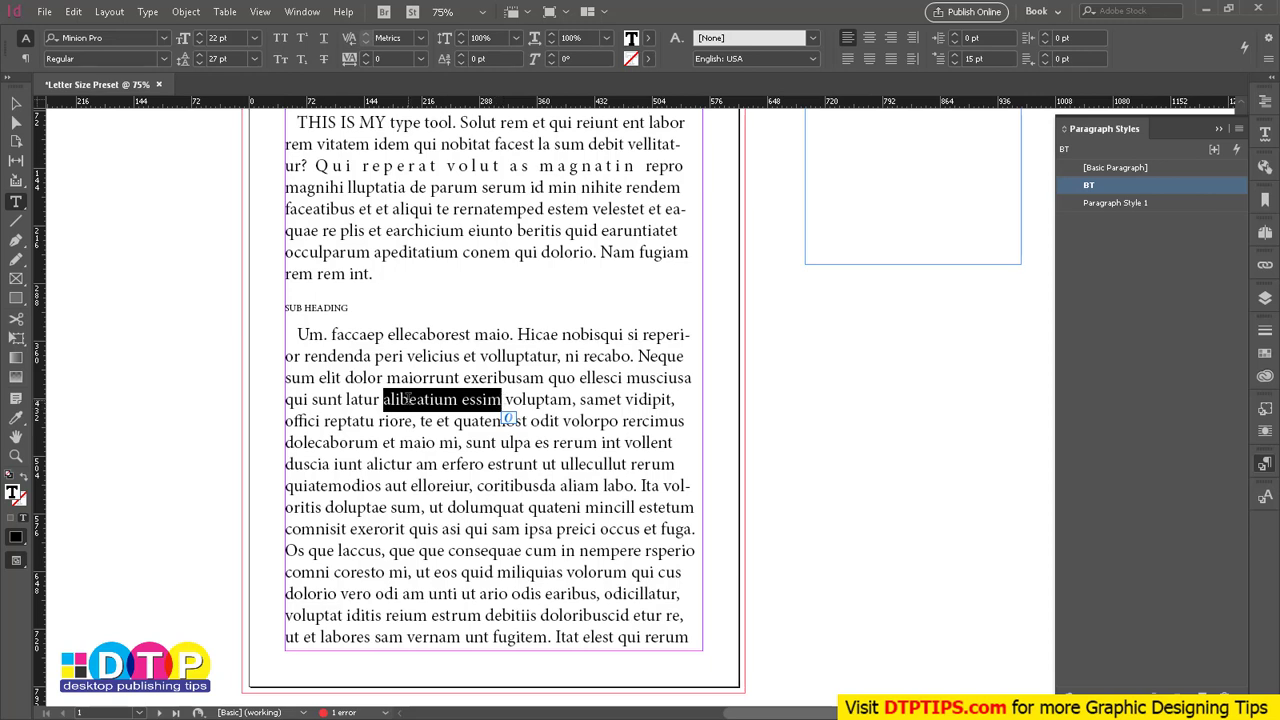
pyautogui.click(502, 399)
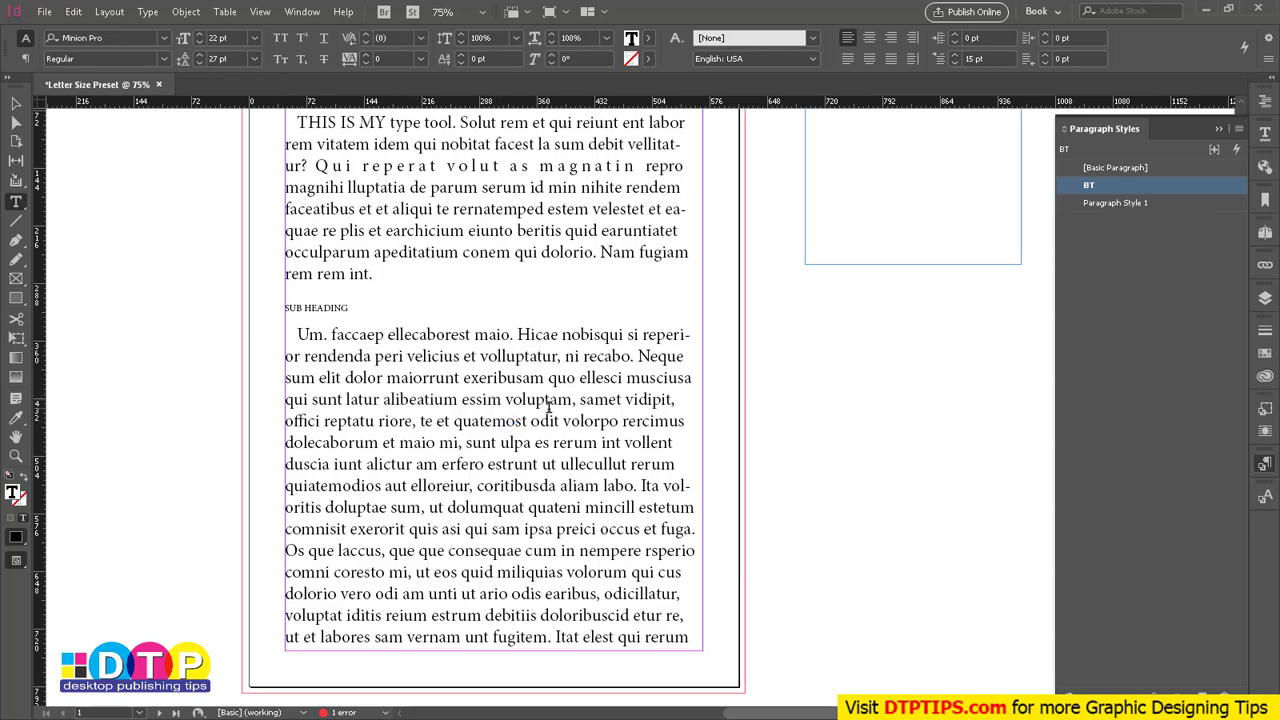
pyautogui.write('1')
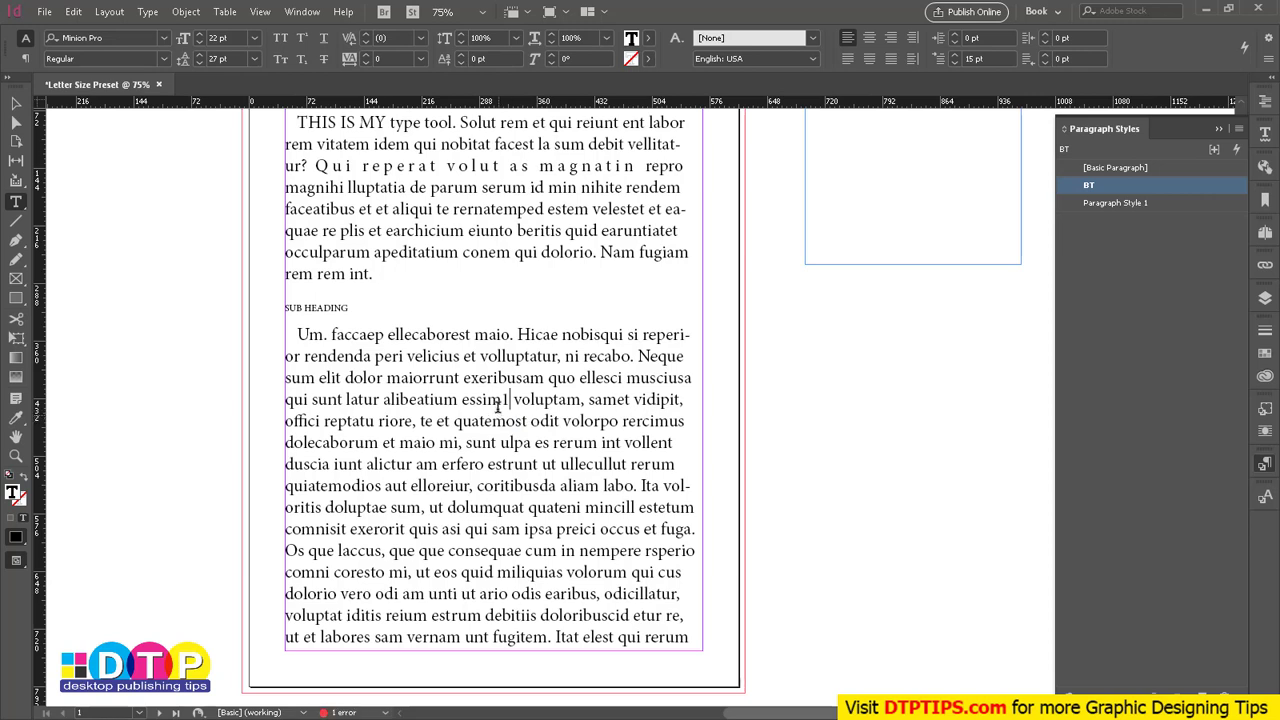
pyautogui.moveTo(508, 399); pyautogui.dragTo(498, 399)
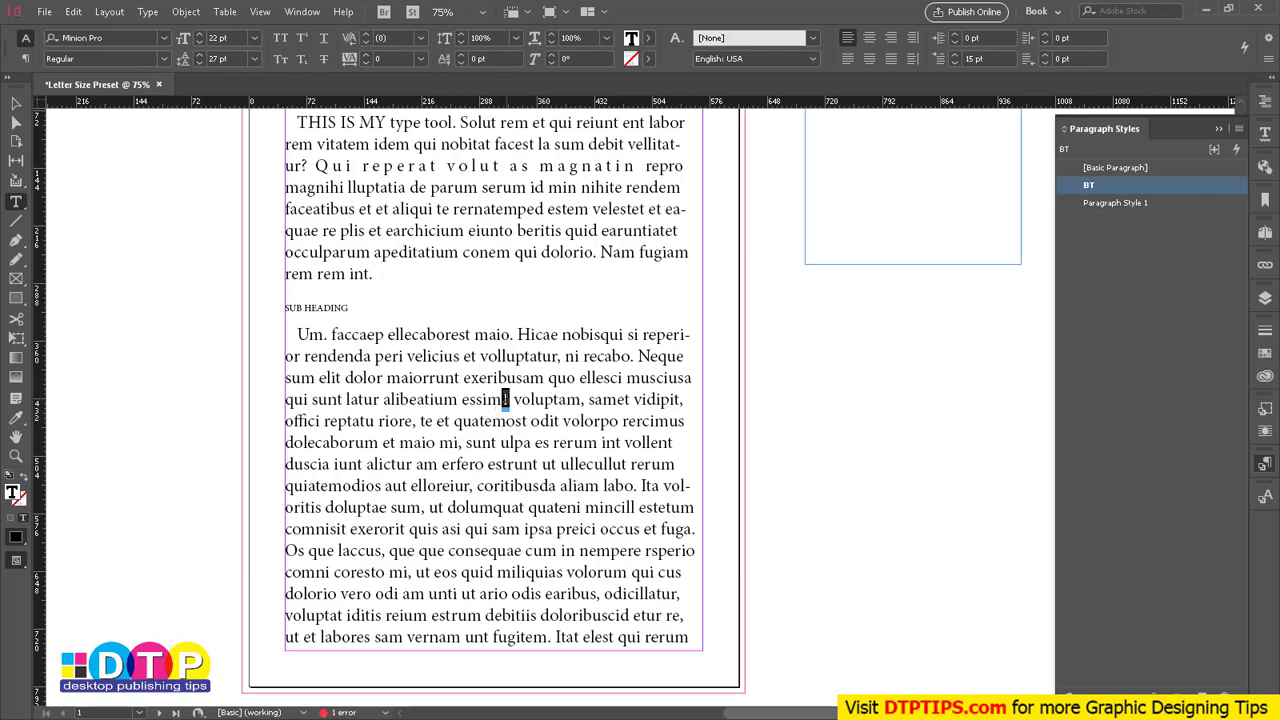
pyautogui.click(302, 38)
pyautogui.click(528, 412)
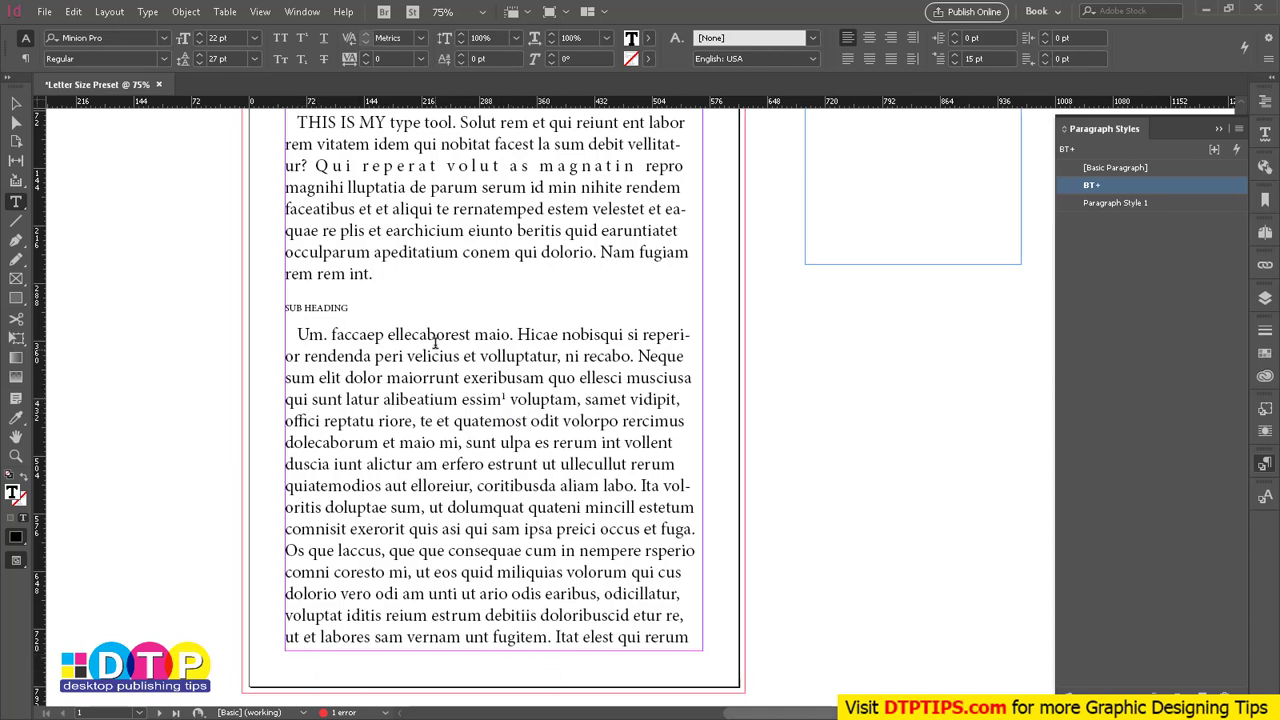
# - Select the superscript 1 after "alibeatium essim" and check it for overrides of its paragraph style
pyautogui.moveTo(433, 360); pyautogui.dragTo(513, 535)
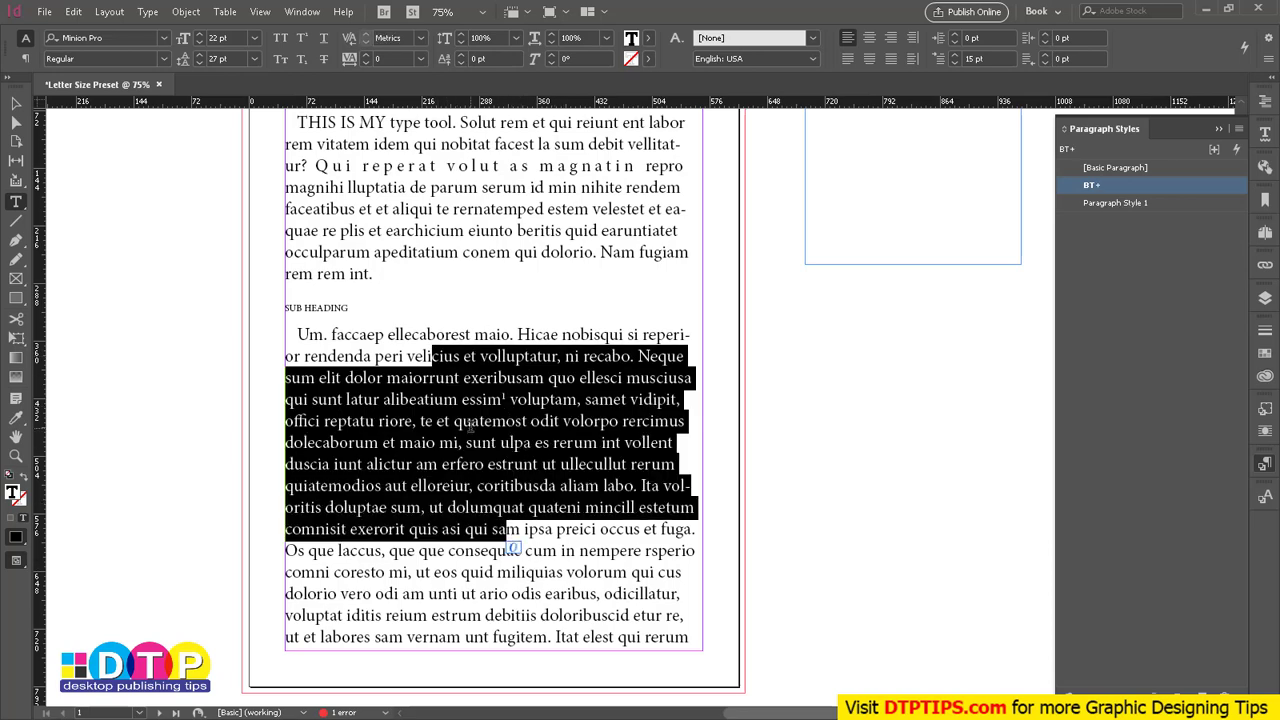
pyautogui.click(503, 399)
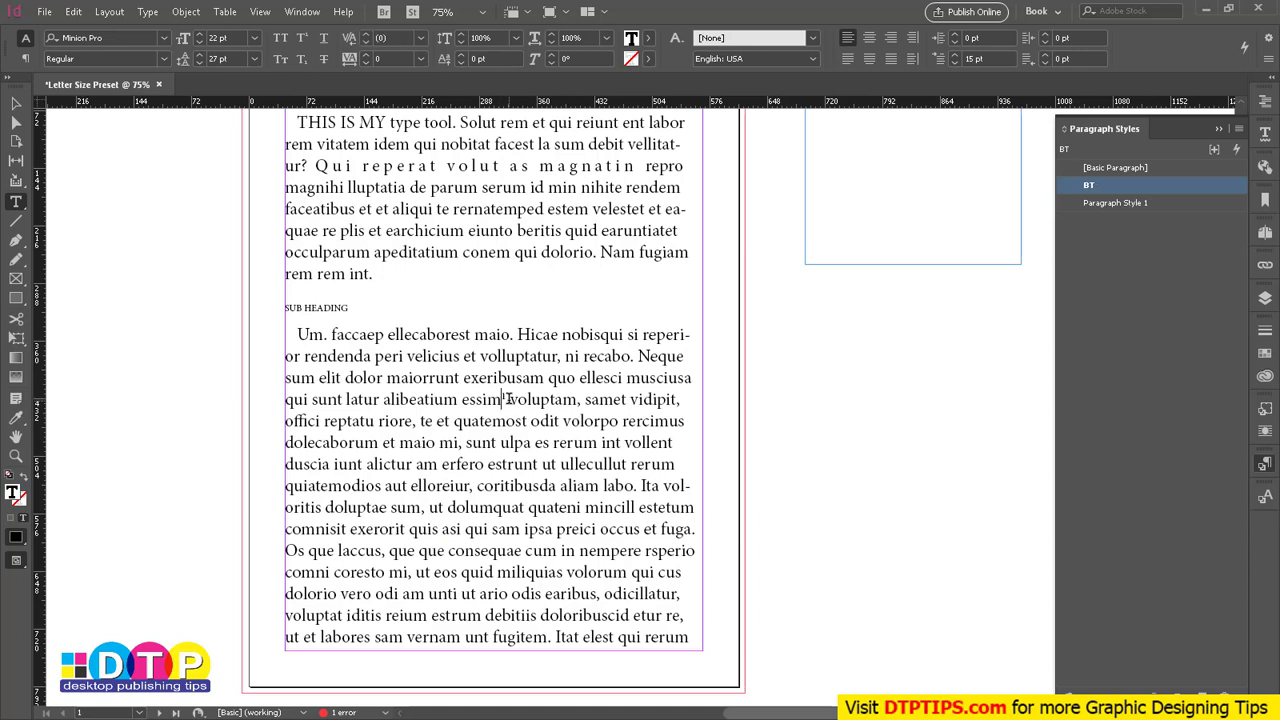
pyautogui.hotkey('shift', 'Right')
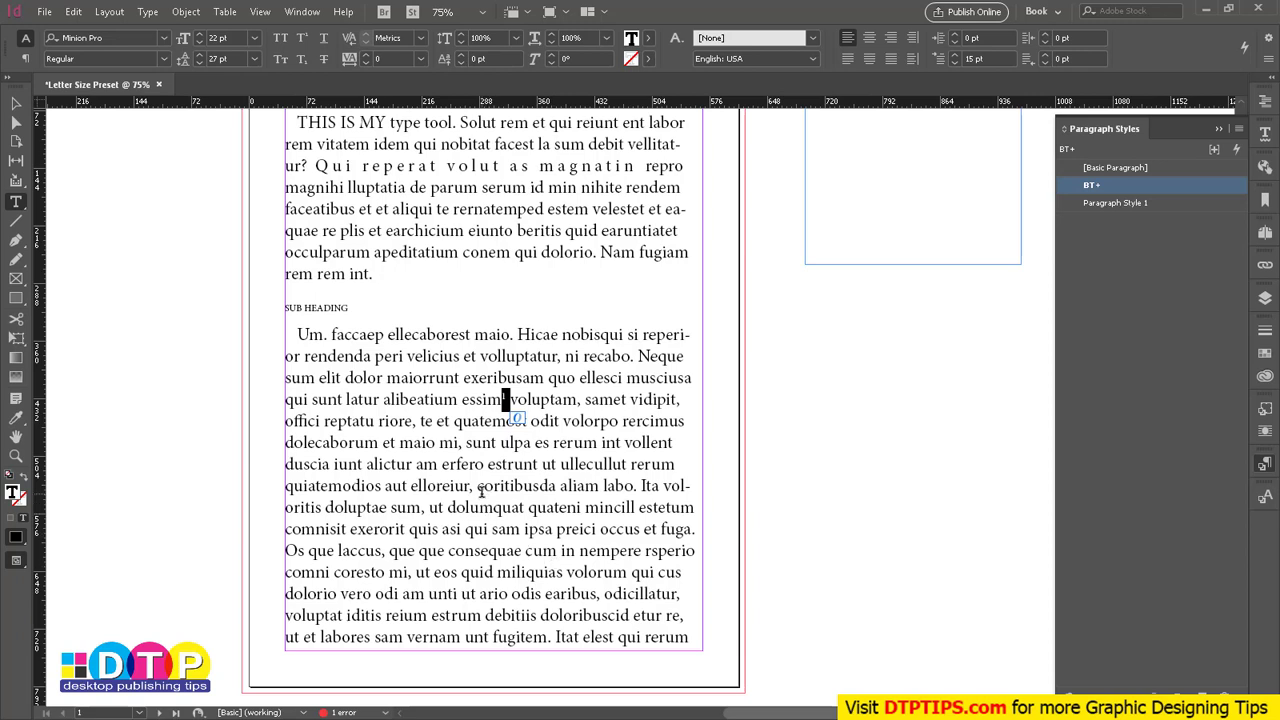
# - Color the words "alibeatium essim" red with CMYK values 0, 100, 100, 0, leaving out the superscript 1
pyautogui.click(384, 399)
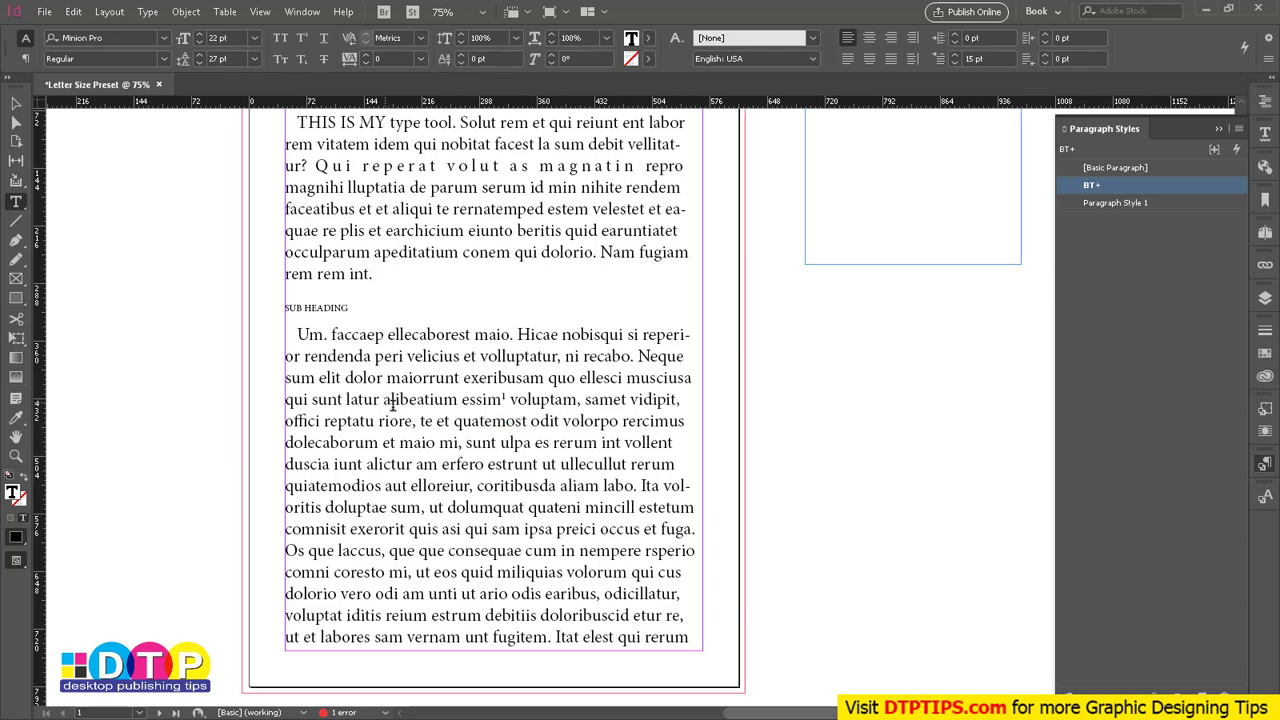
pyautogui.keyDown('shift'); pyautogui.click(505, 399); pyautogui.keyUp('shift')
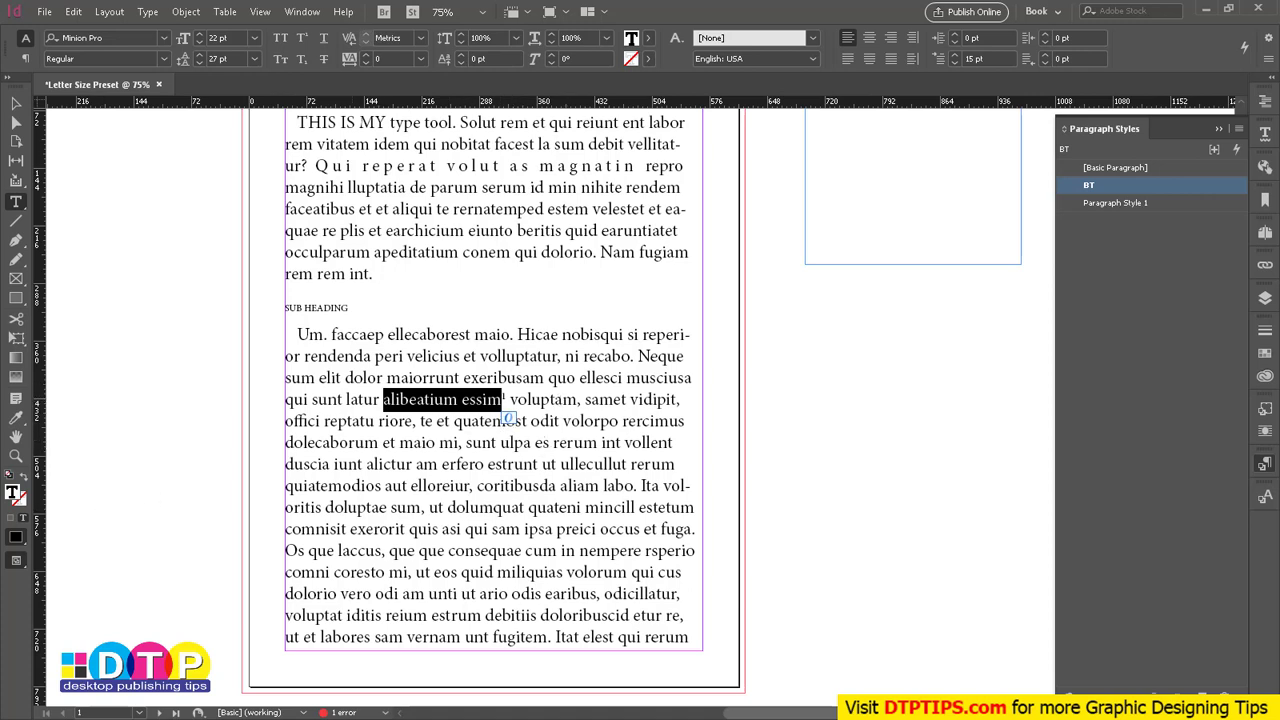
pyautogui.doubleClick(13, 490)
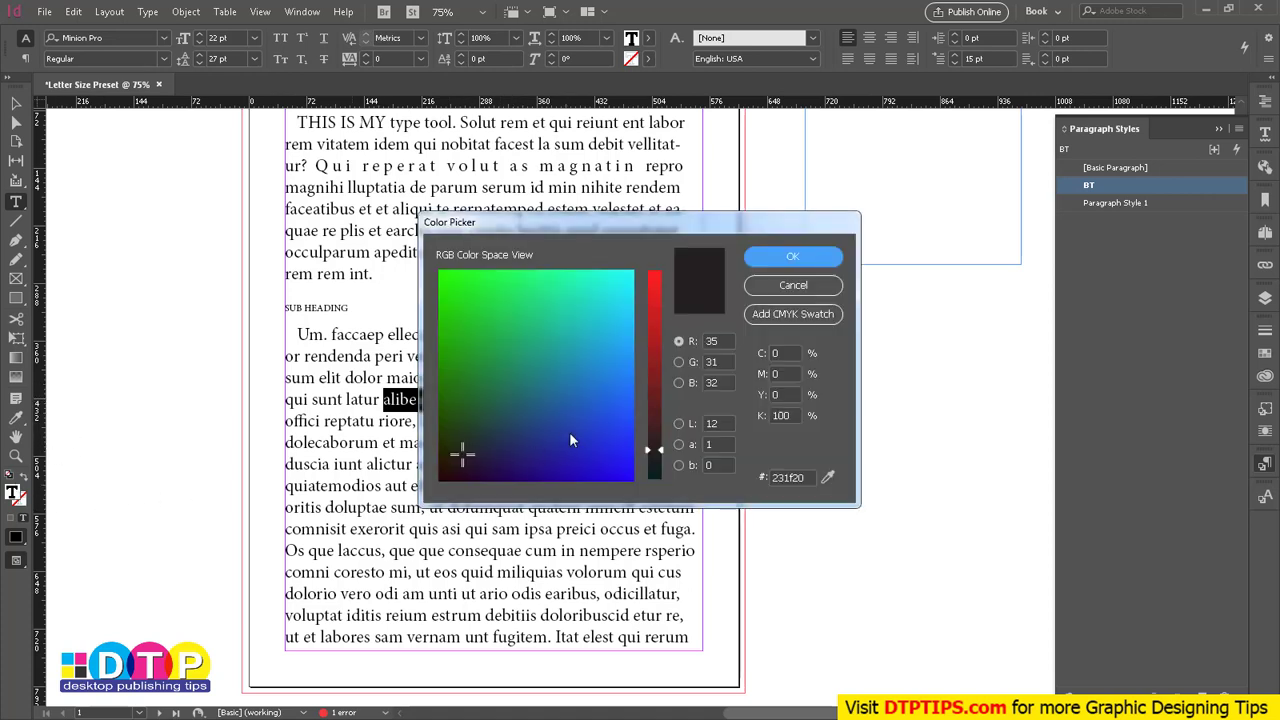
pyautogui.moveTo(645, 362); pyautogui.dragTo(660, 266)
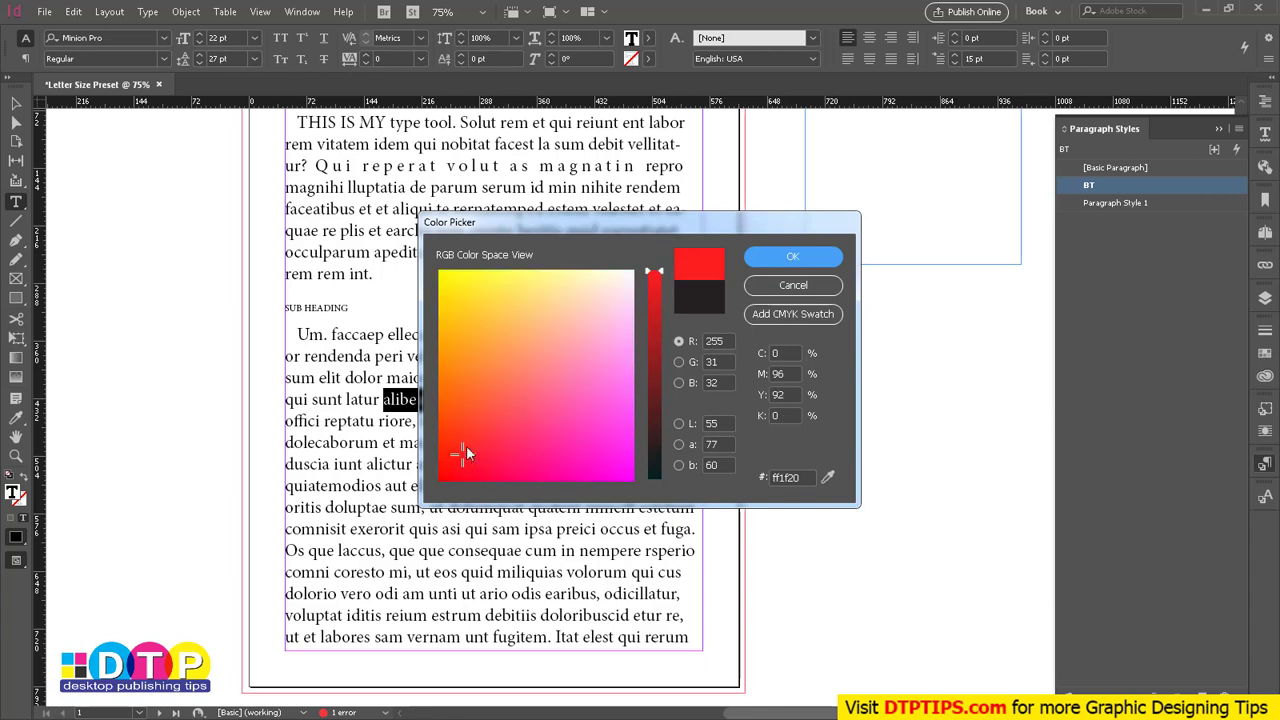
pyautogui.moveTo(466, 453); pyautogui.dragTo(388, 552)
pyautogui.doubleClick(785, 373)
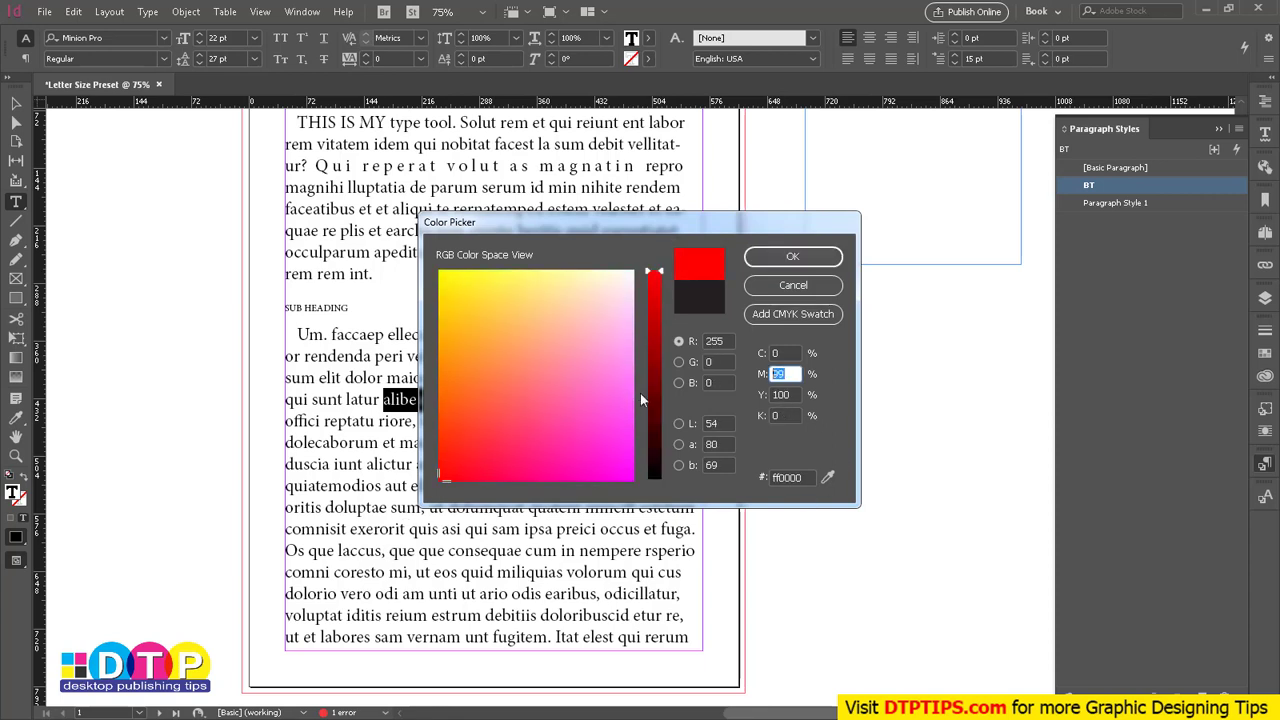
pyautogui.write('100')
pyautogui.press('Tab')
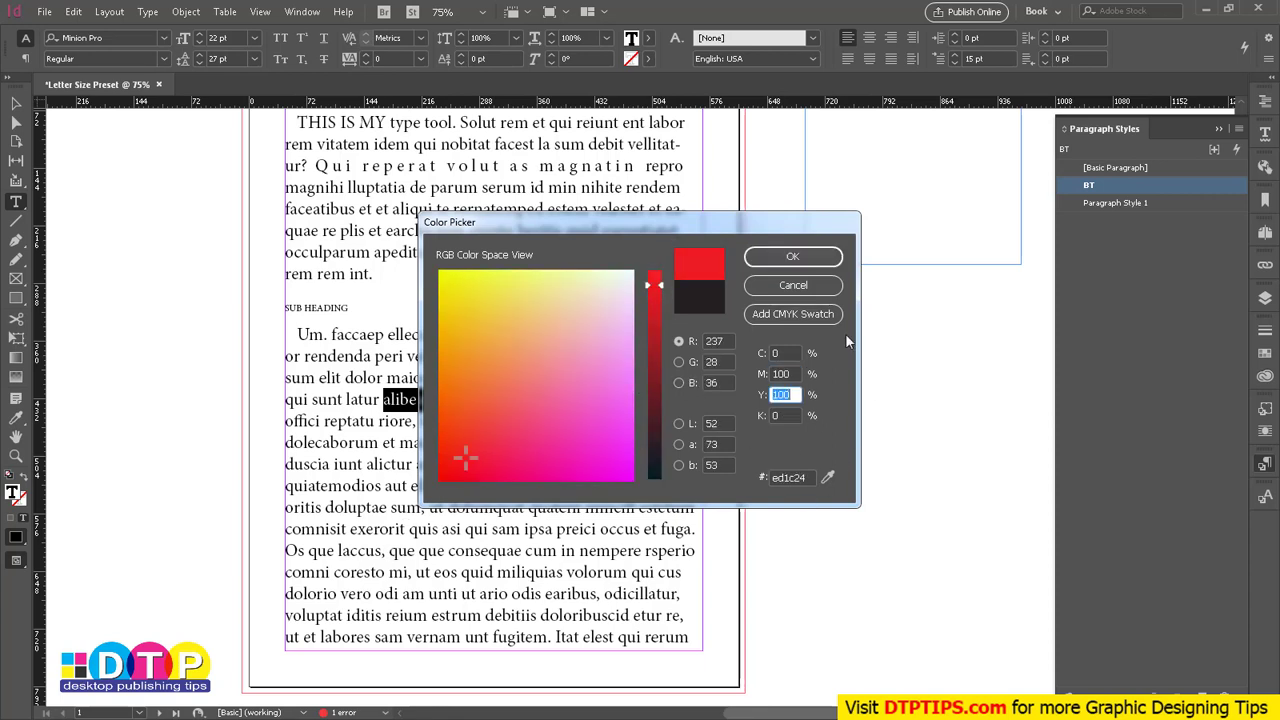
pyautogui.click(793, 258)
pyautogui.click(444, 400)
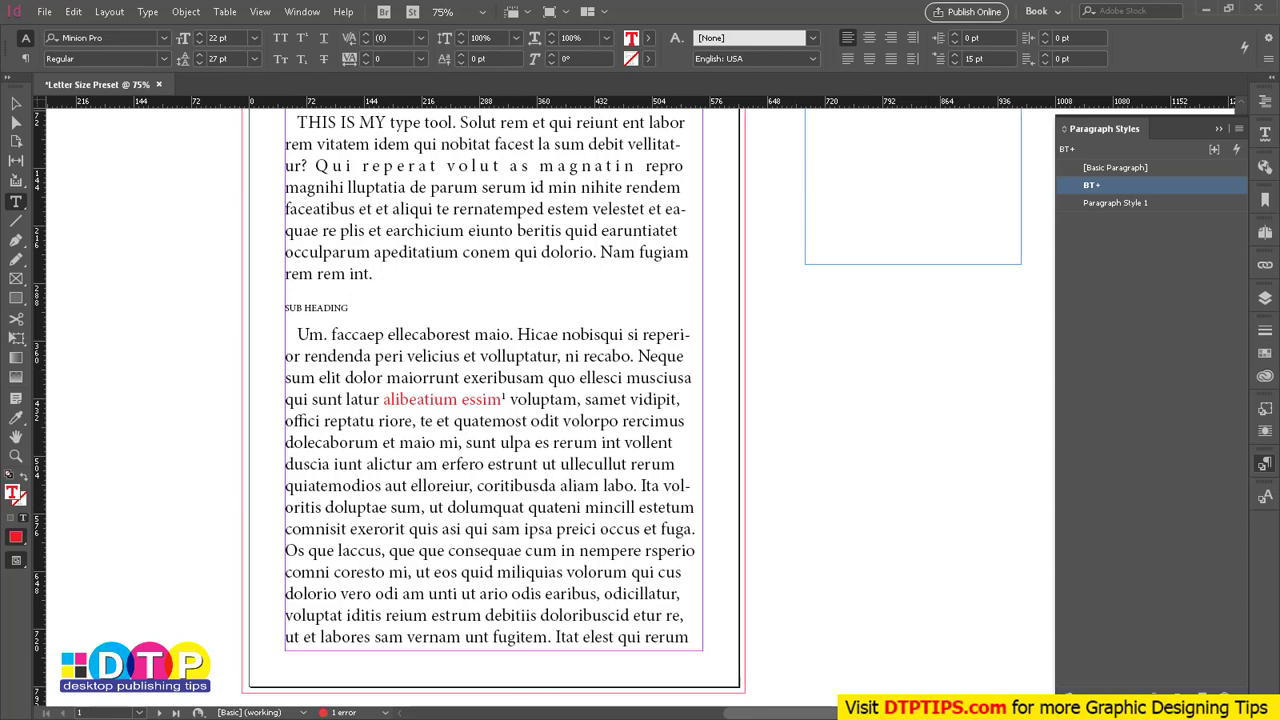
pyautogui.click(388, 713)
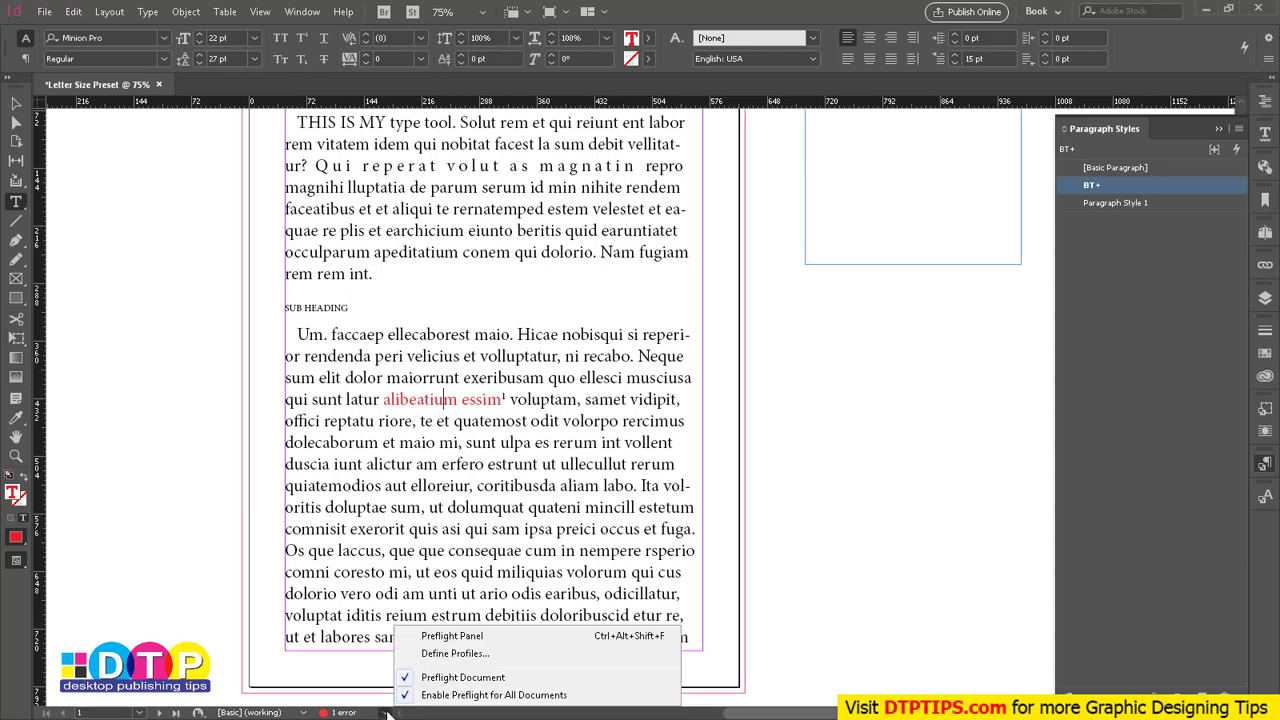
pyautogui.click(440, 566)
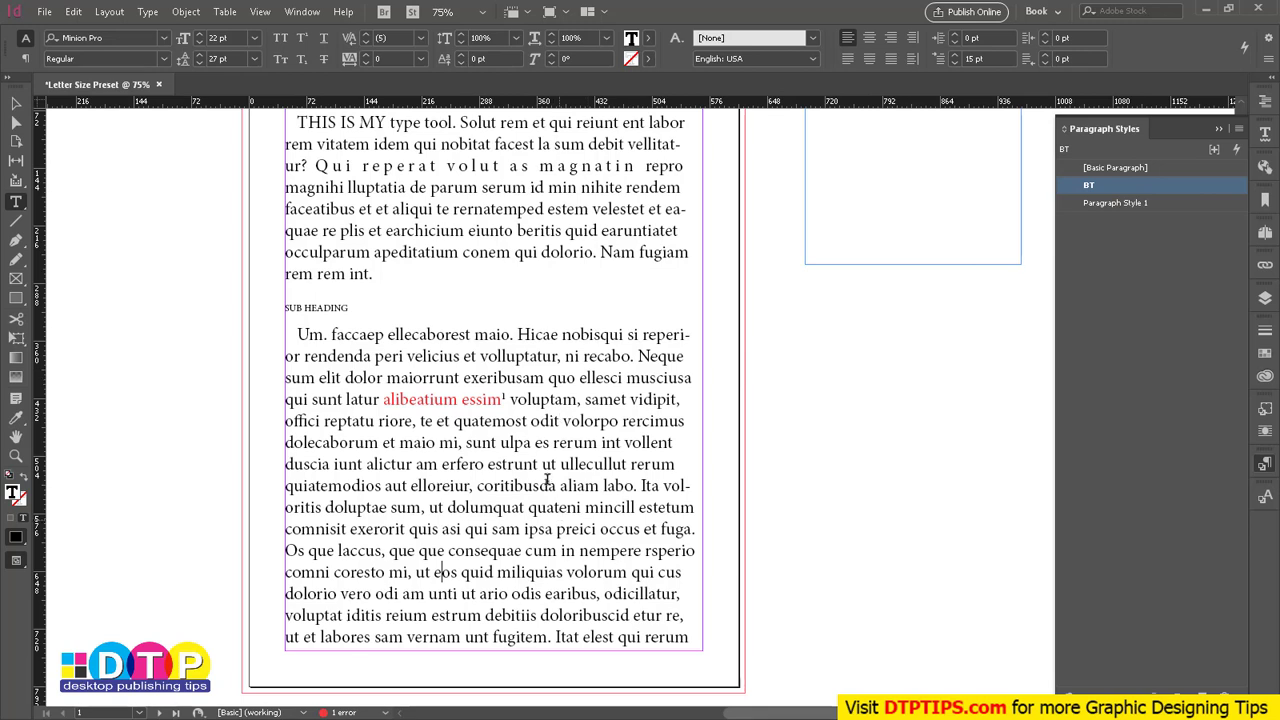
pyautogui.click(16, 103)
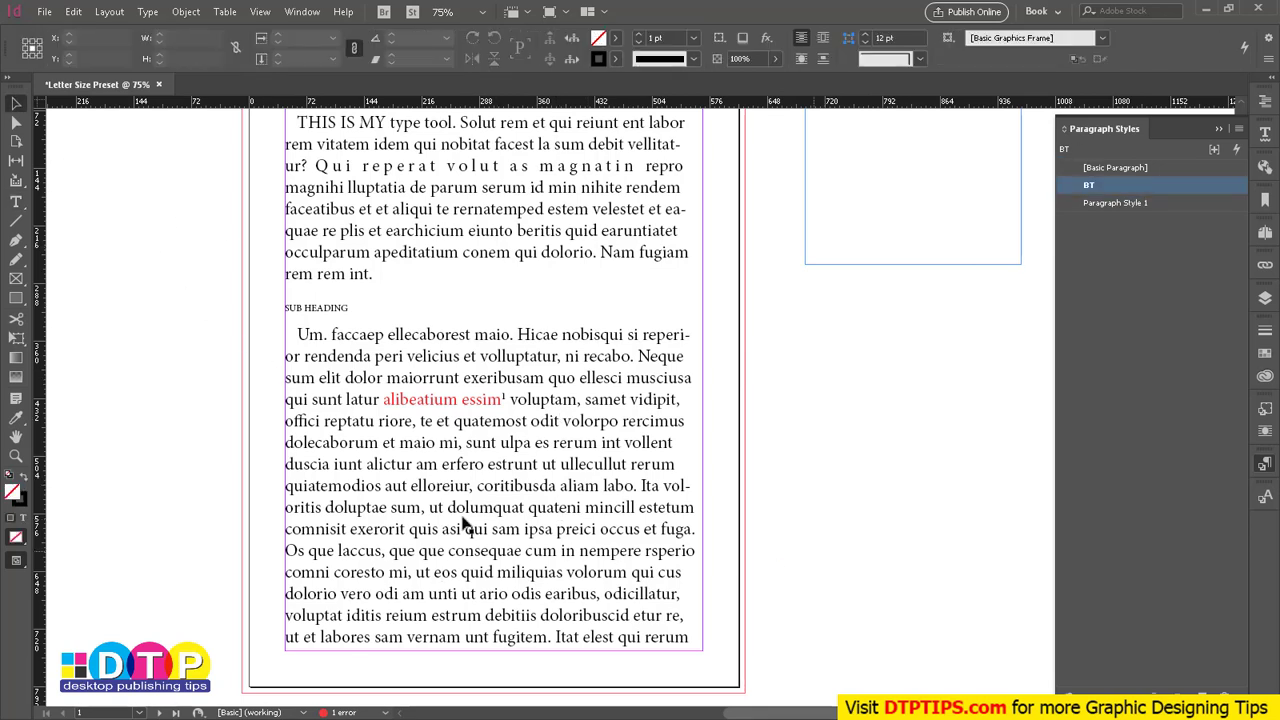
pyautogui.click(470, 434)
pyautogui.click(813, 514)
pyautogui.click(498, 417)
pyautogui.doubleClick(554, 402)
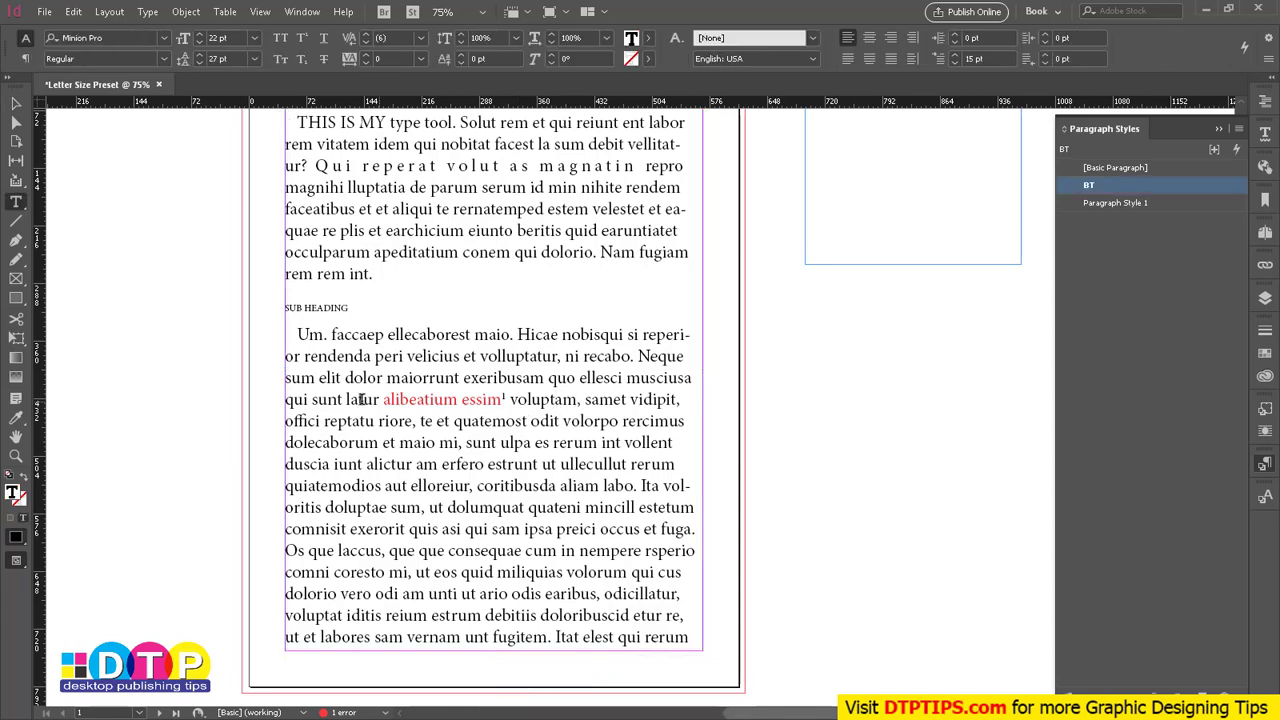
# - Create a character style from the red words "alibeatium essim", keep its default name, and check that it is applied to them
pyautogui.click(500, 401)
pyautogui.hotkey('ctrl', 'shift', 'Left')
pyautogui.hotkey('ctrl', 'shift', 'Left')
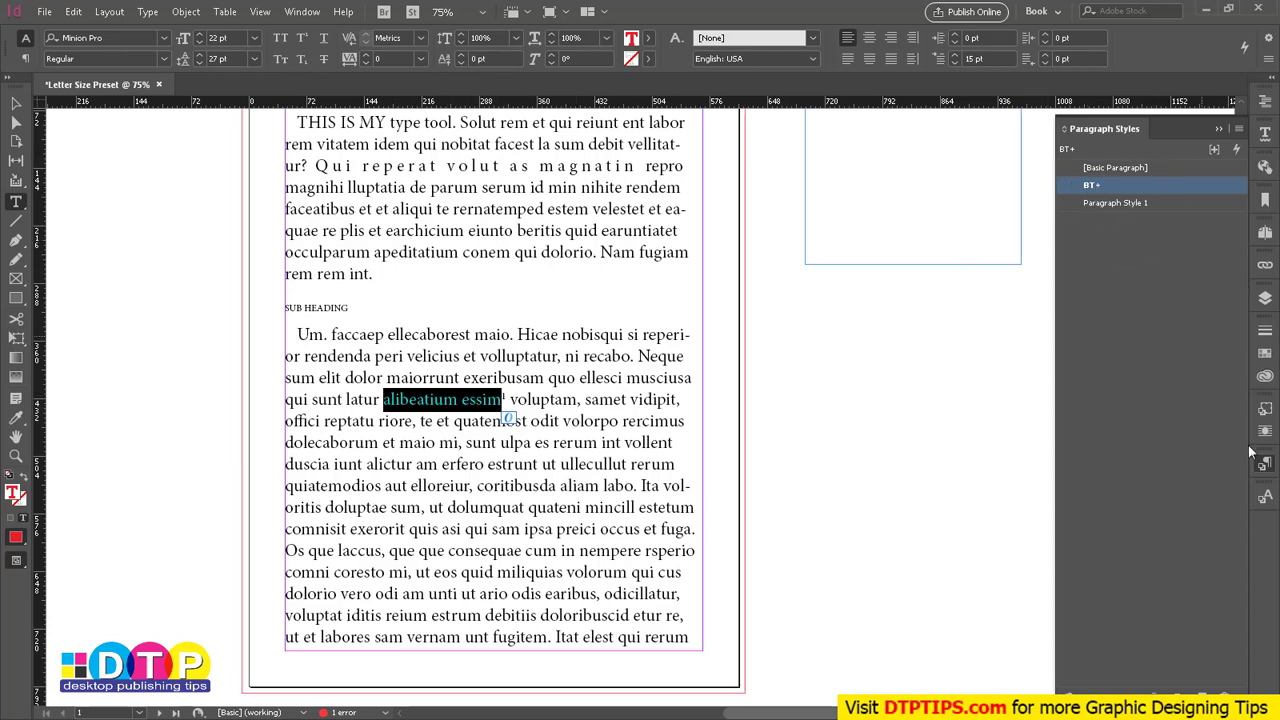
pyautogui.click(1264, 498)
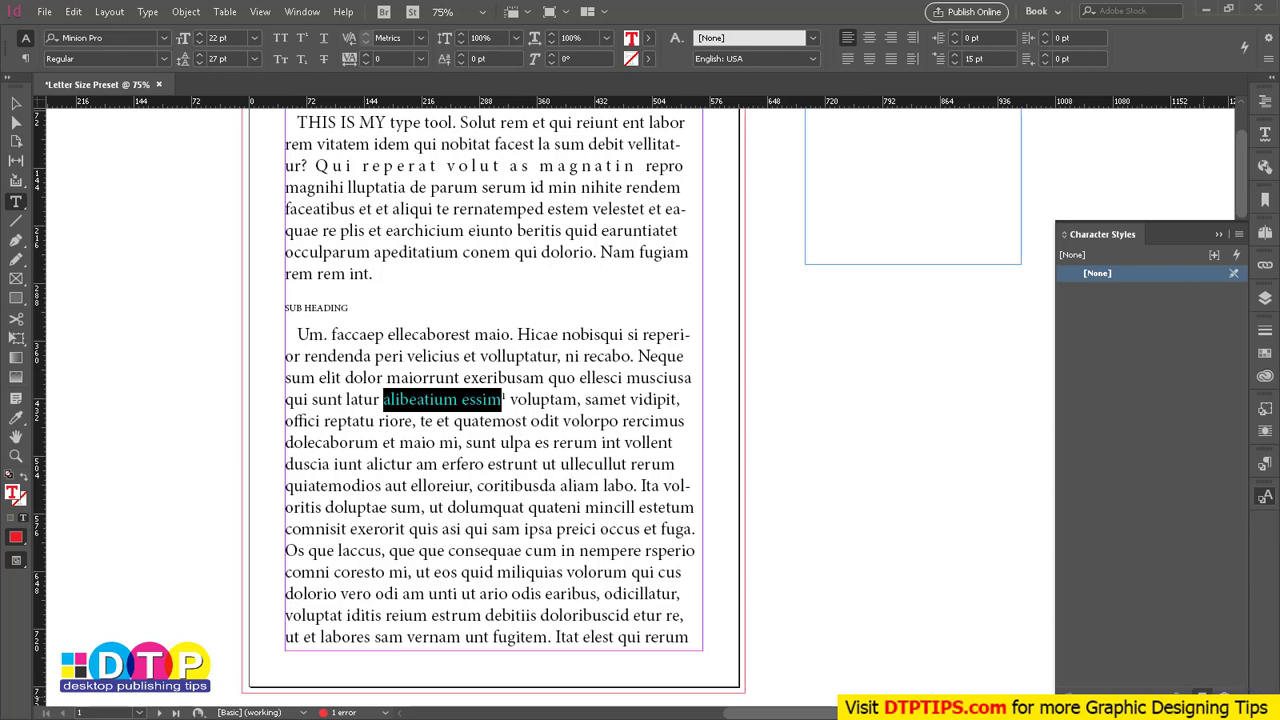
pyautogui.click(1201, 693)
pyautogui.click(1109, 291)
pyautogui.click(1112, 291)
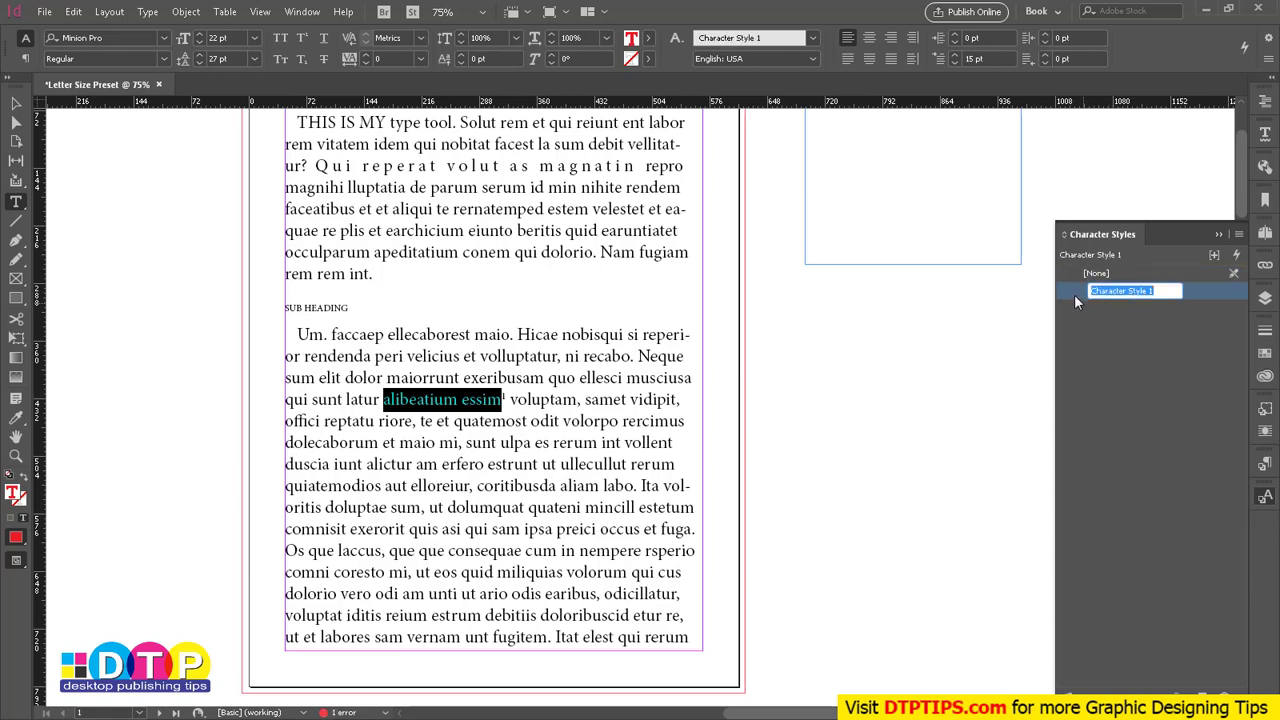
pyautogui.press('Return')
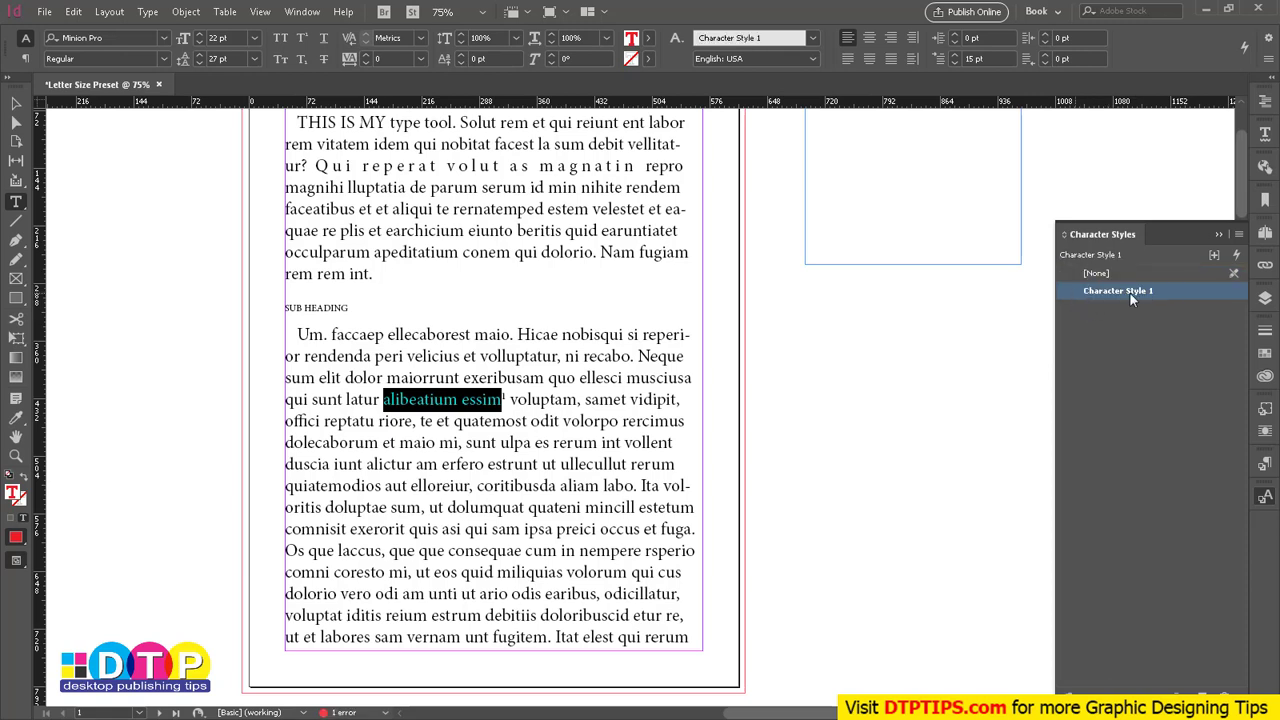
pyautogui.click(437, 401)
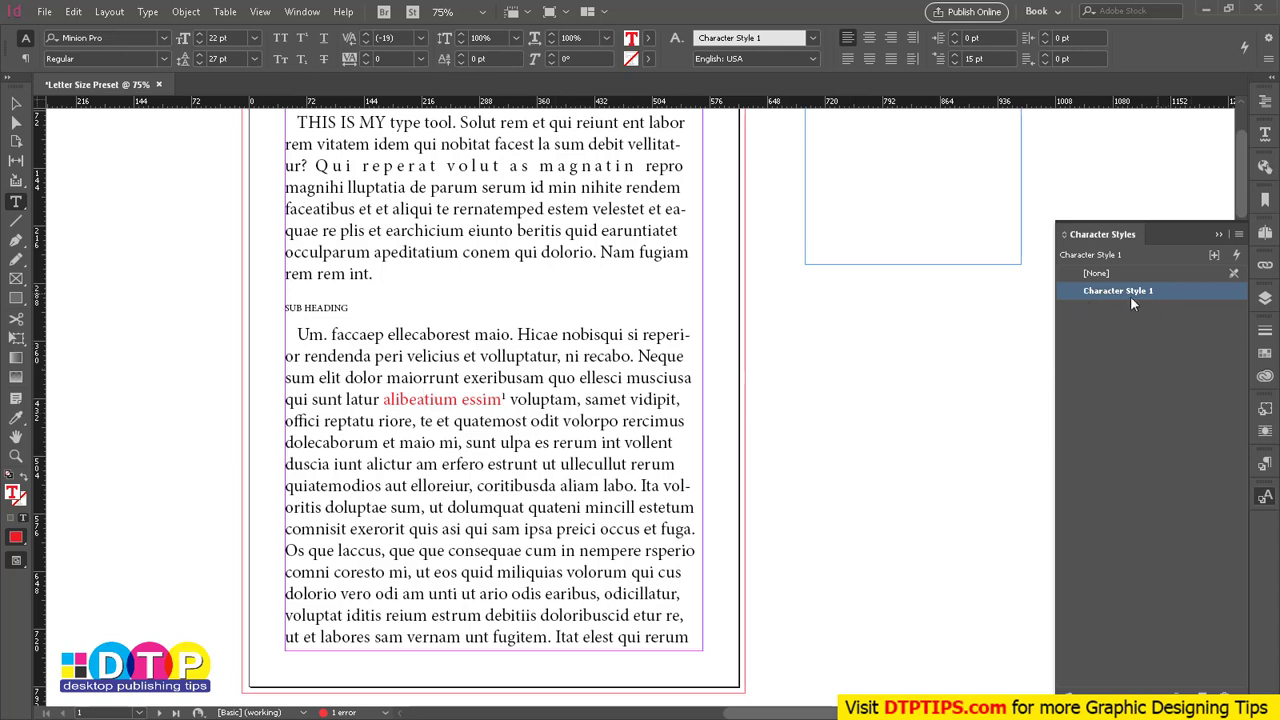
pyautogui.moveTo(396, 401); pyautogui.dragTo(443, 401)
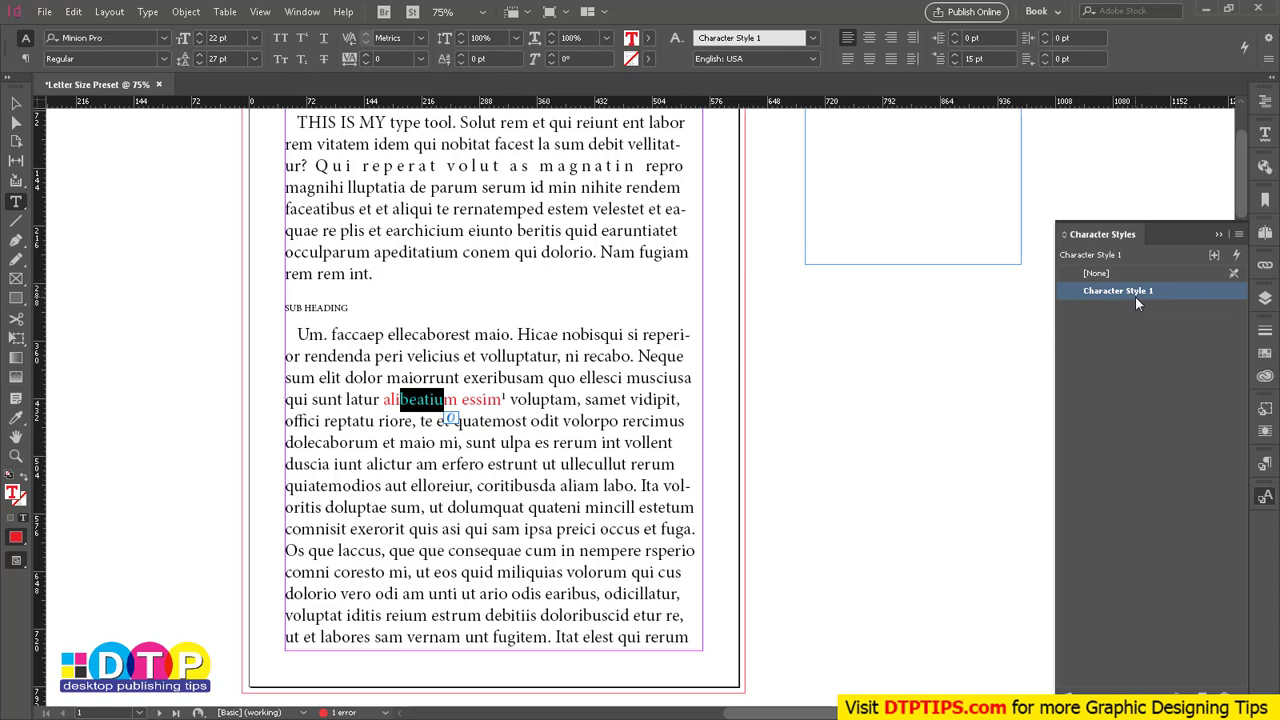
# - Apply Character Style 1 to the words "alictur am" and "consequae cum" in the paragraph under SUB HEADING
pyautogui.click(370, 464)
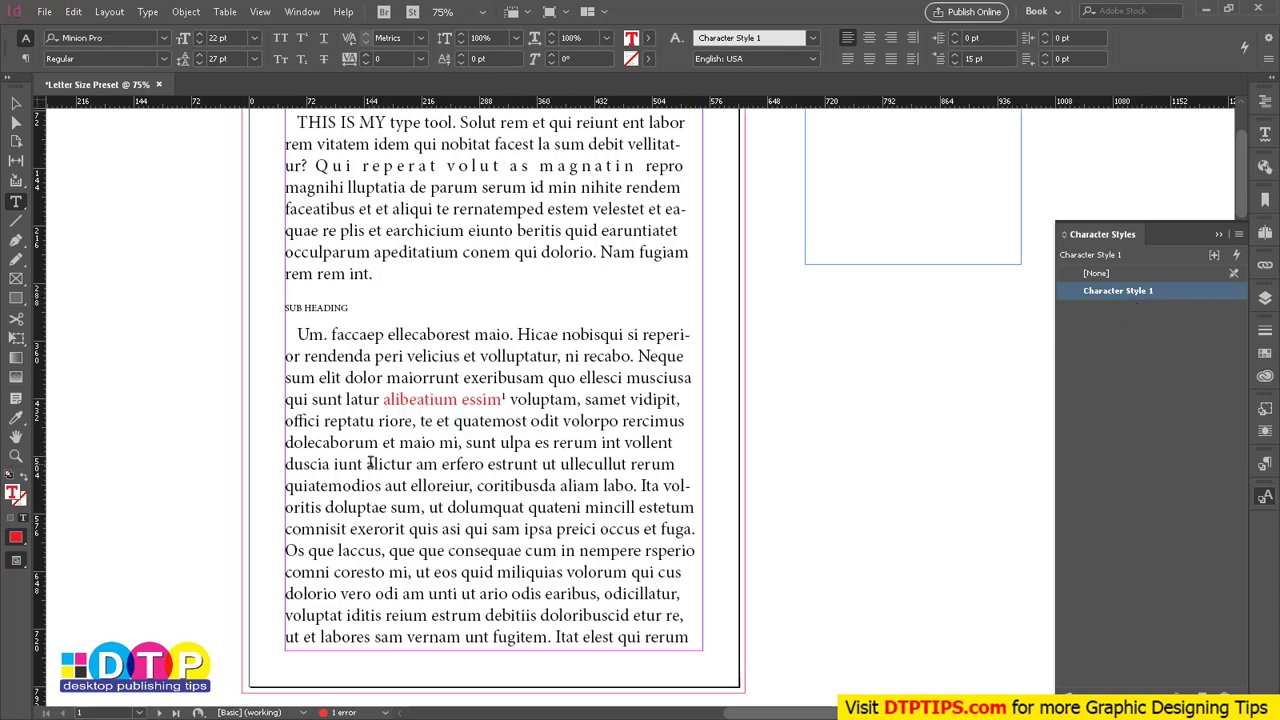
pyautogui.moveTo(373, 464); pyautogui.dragTo(439, 464)
pyautogui.click(369, 464)
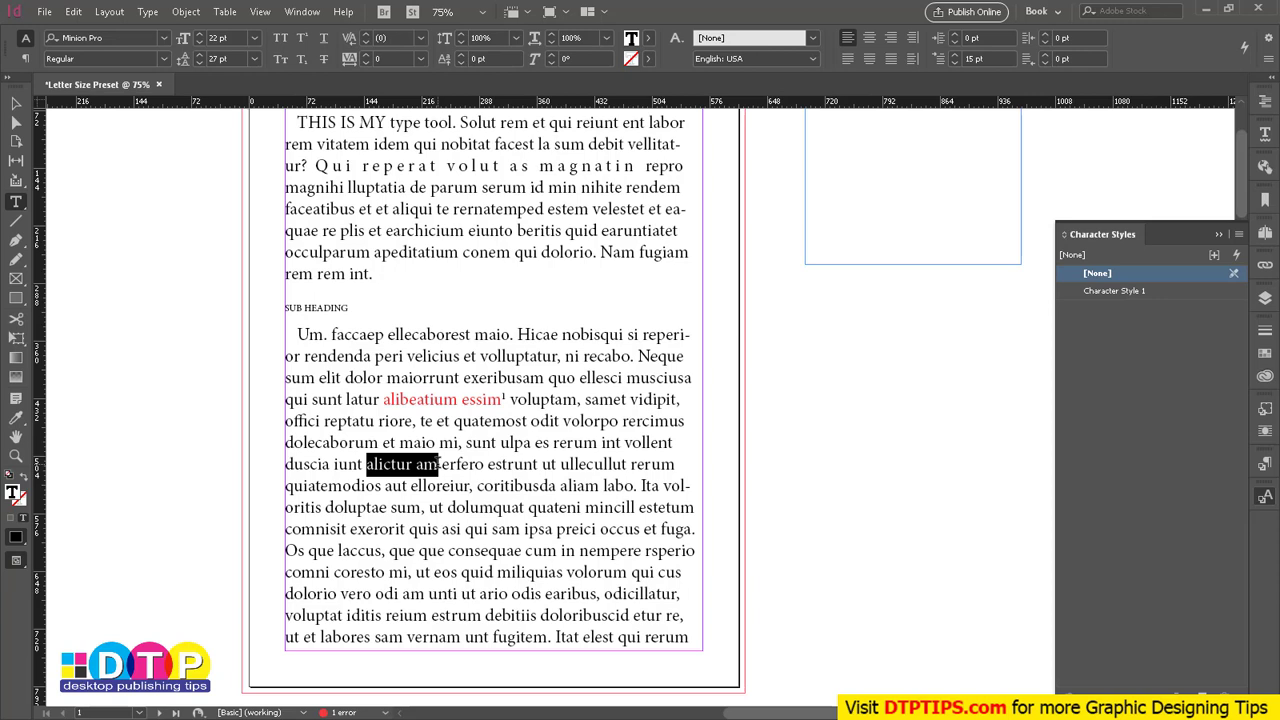
pyautogui.click(1119, 290)
pyautogui.click(449, 551)
pyautogui.moveTo(449, 551); pyautogui.dragTo(557, 551)
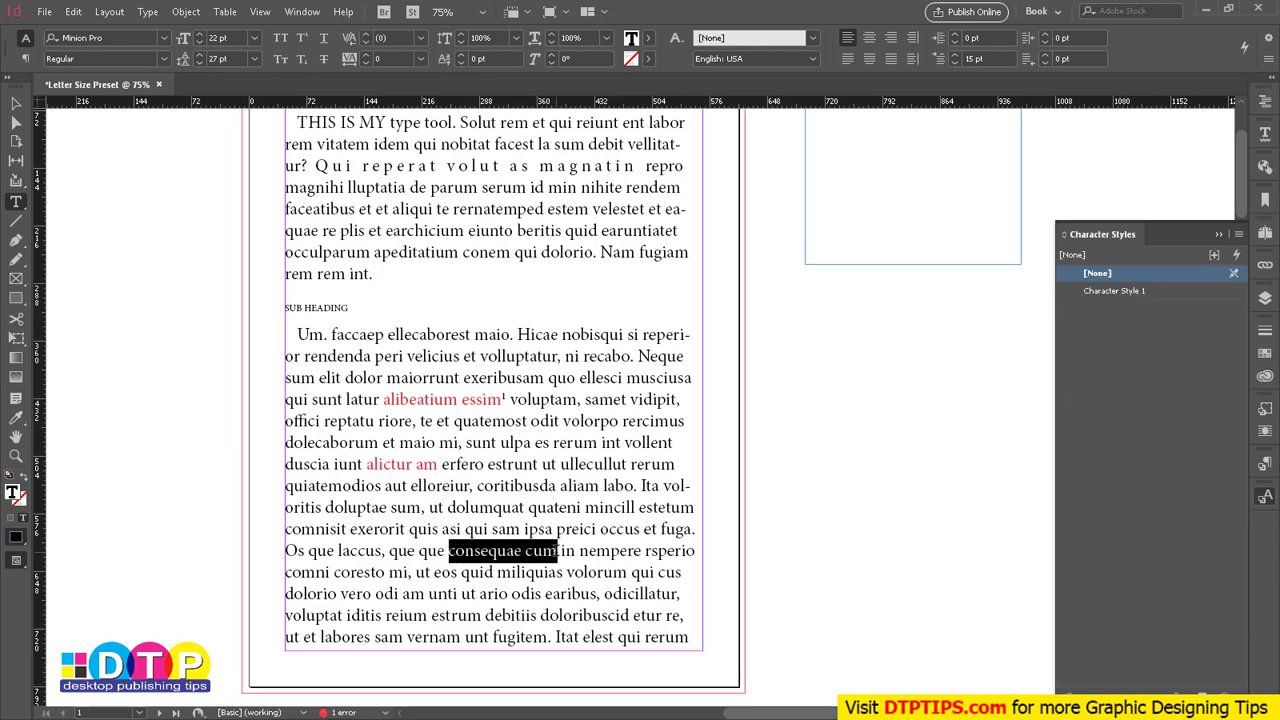
pyautogui.click(1111, 292)
pyautogui.click(574, 508)
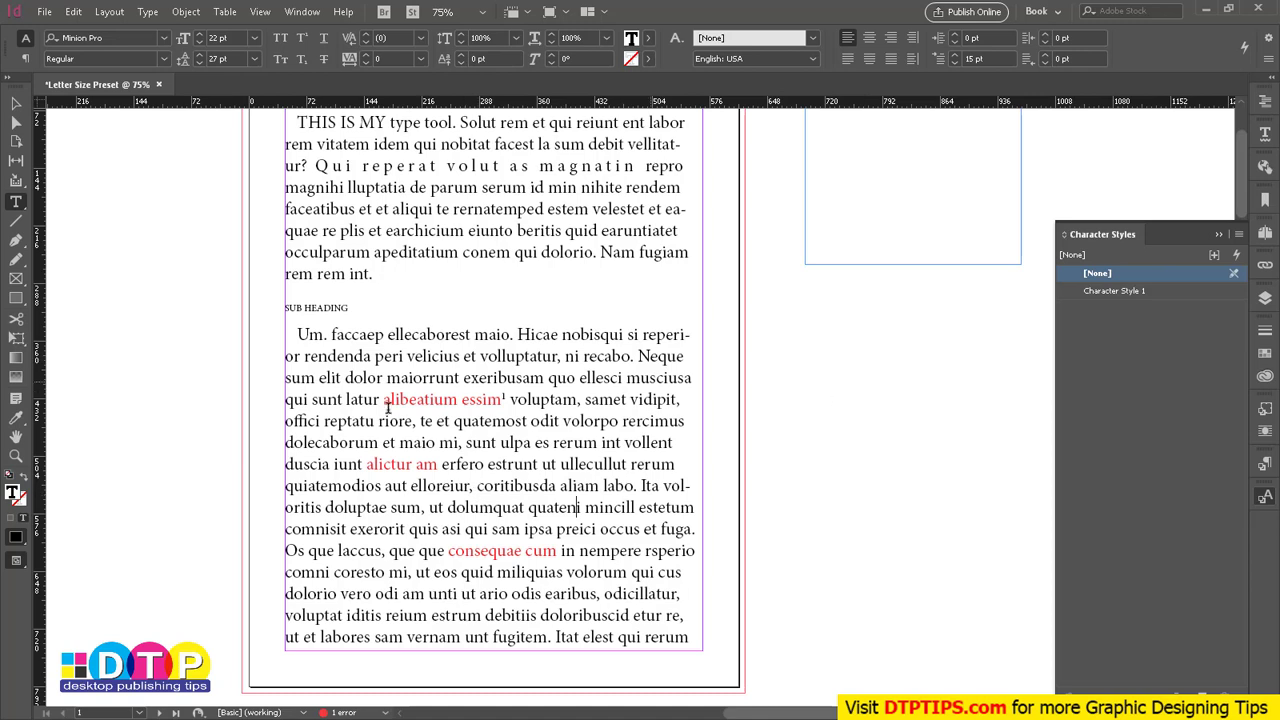
# - Try to set a single letter of "alibeatium" to Bold and update Character Style 1 from it
pyautogui.click(431, 399)
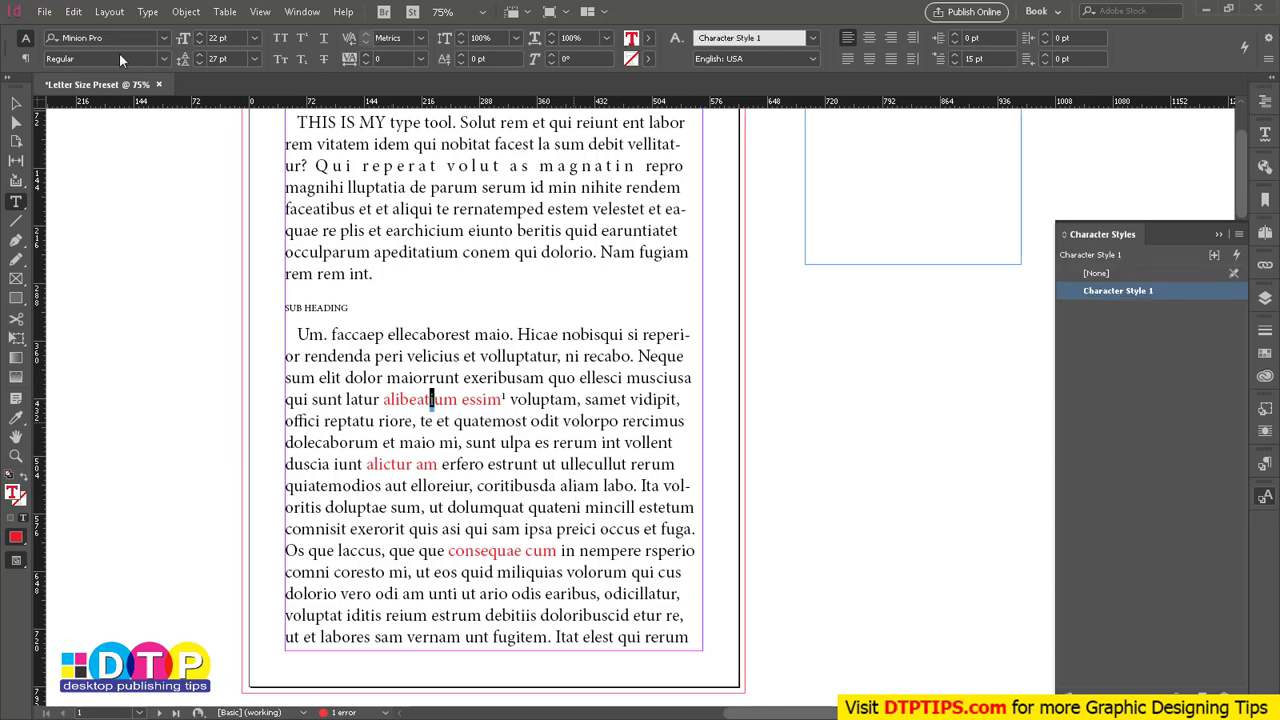
pyautogui.click(157, 57)
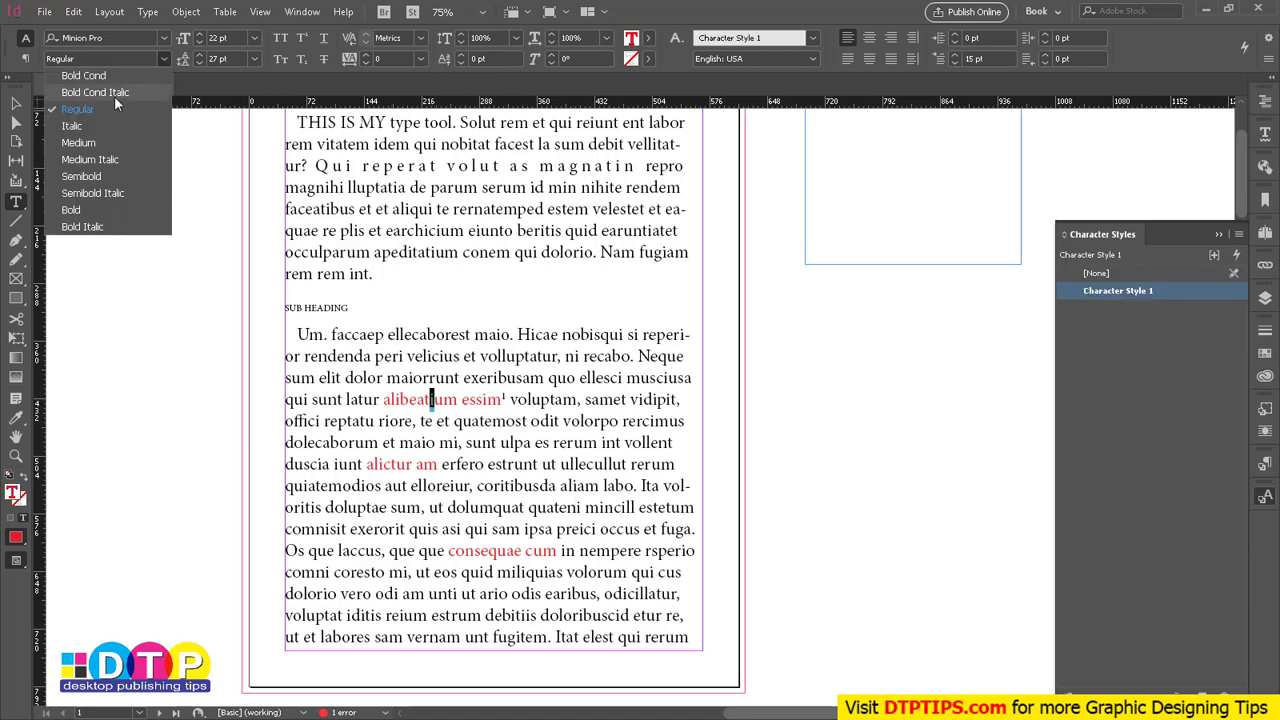
pyautogui.click(90, 210)
pyautogui.rightClick(1130, 292)
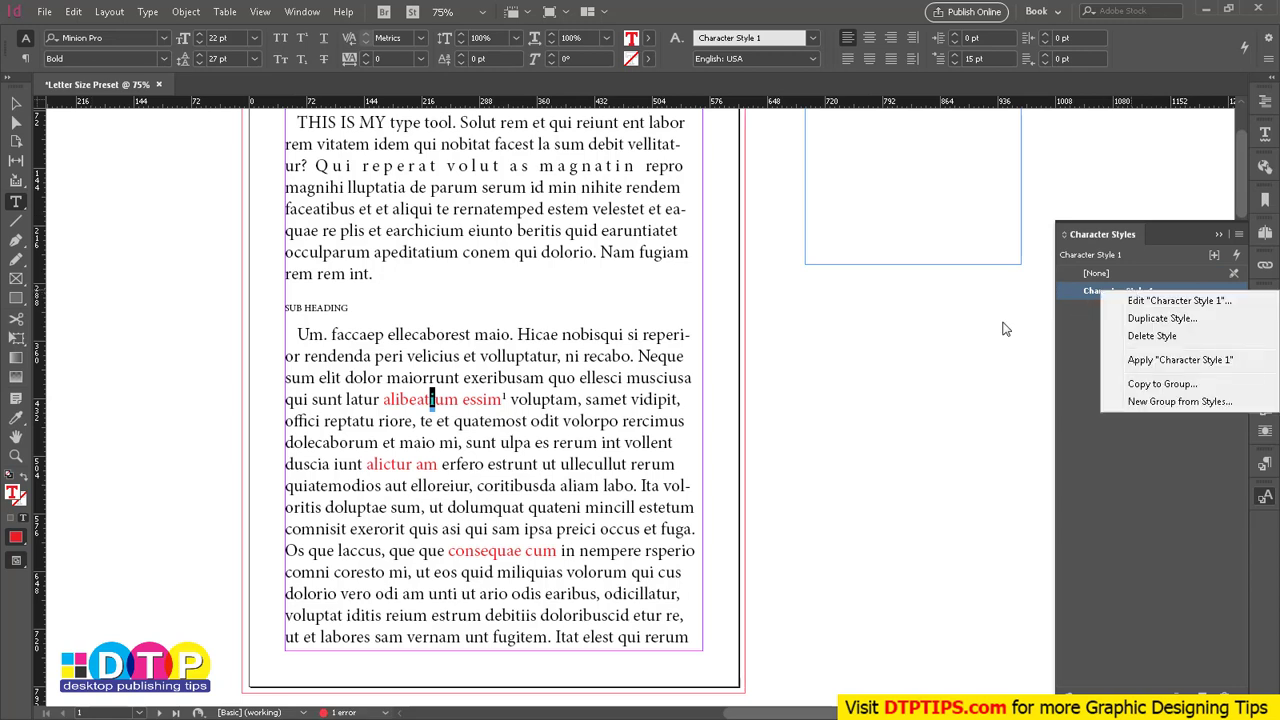
pyautogui.click(411, 401)
pyautogui.click(425, 399)
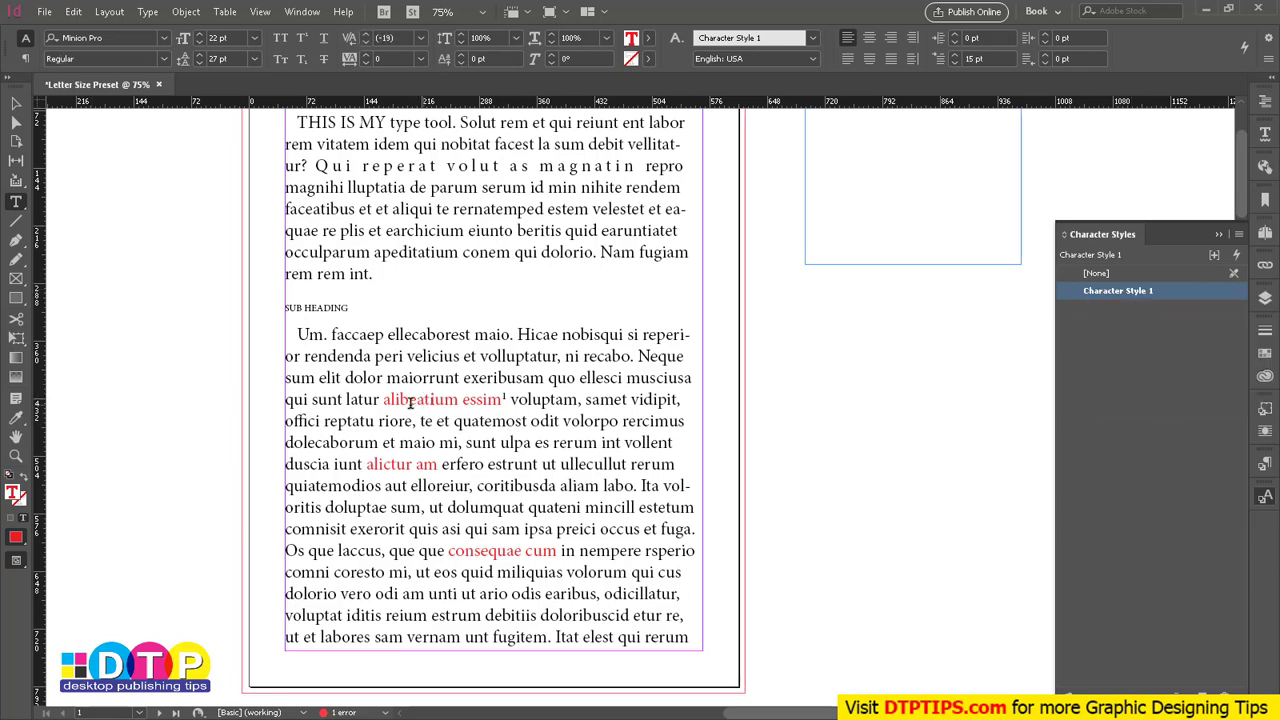
pyautogui.moveTo(430, 399); pyautogui.dragTo(444, 399)
pyautogui.click(398, 401)
pyautogui.rightClick(1171, 290)
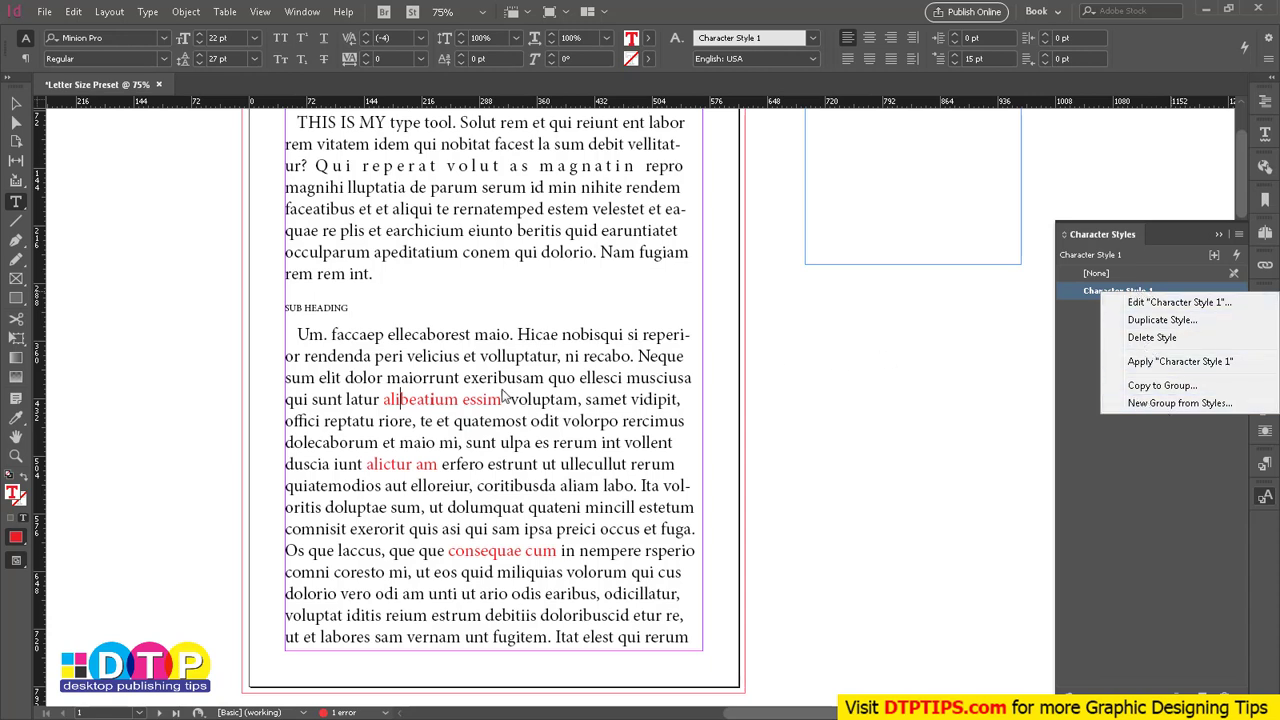
pyautogui.click(463, 380)
pyautogui.click(431, 399)
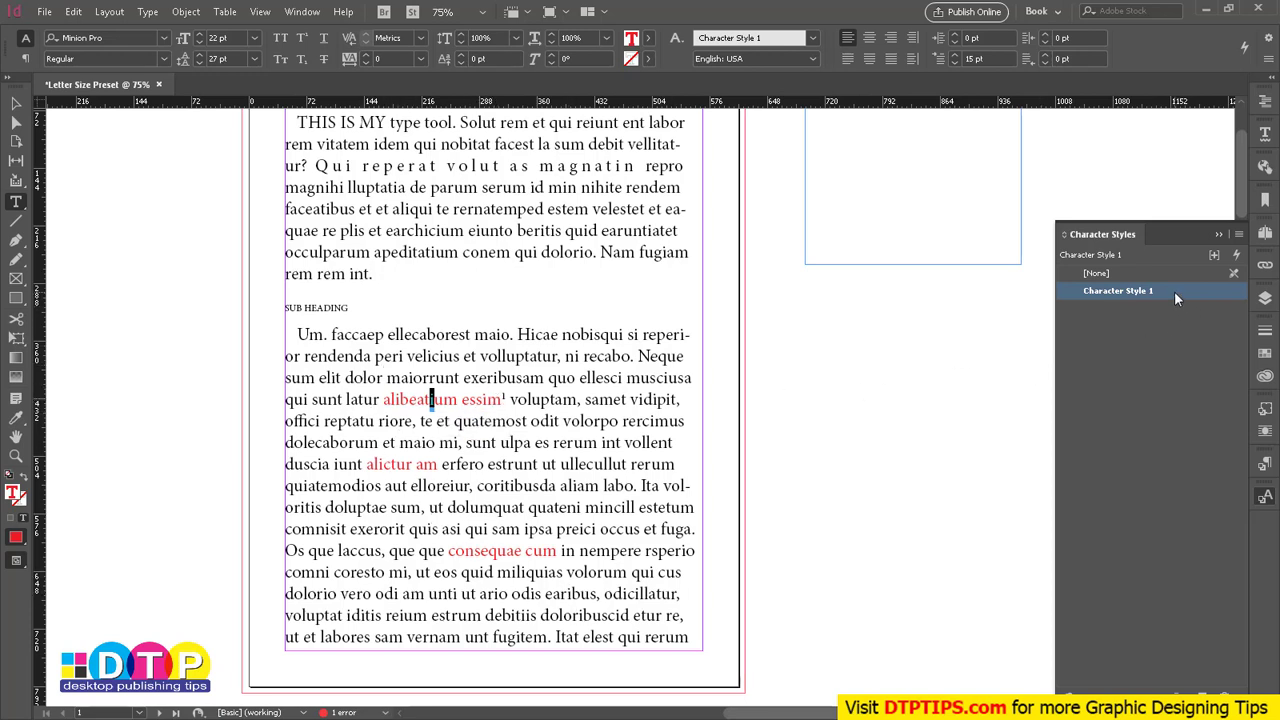
# - Edit Character Style 1's basic character formats, setting the font family to Arial with the preview turned on
pyautogui.doubleClick(1126, 296)
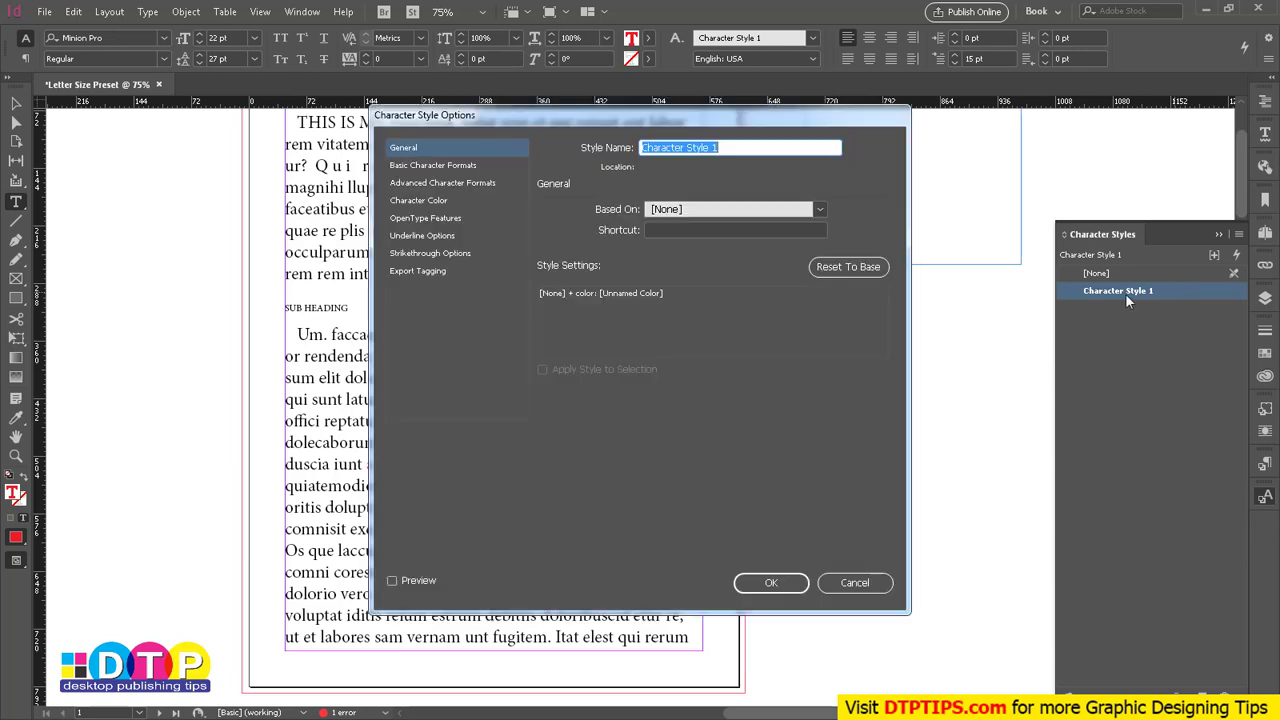
pyautogui.click(433, 166)
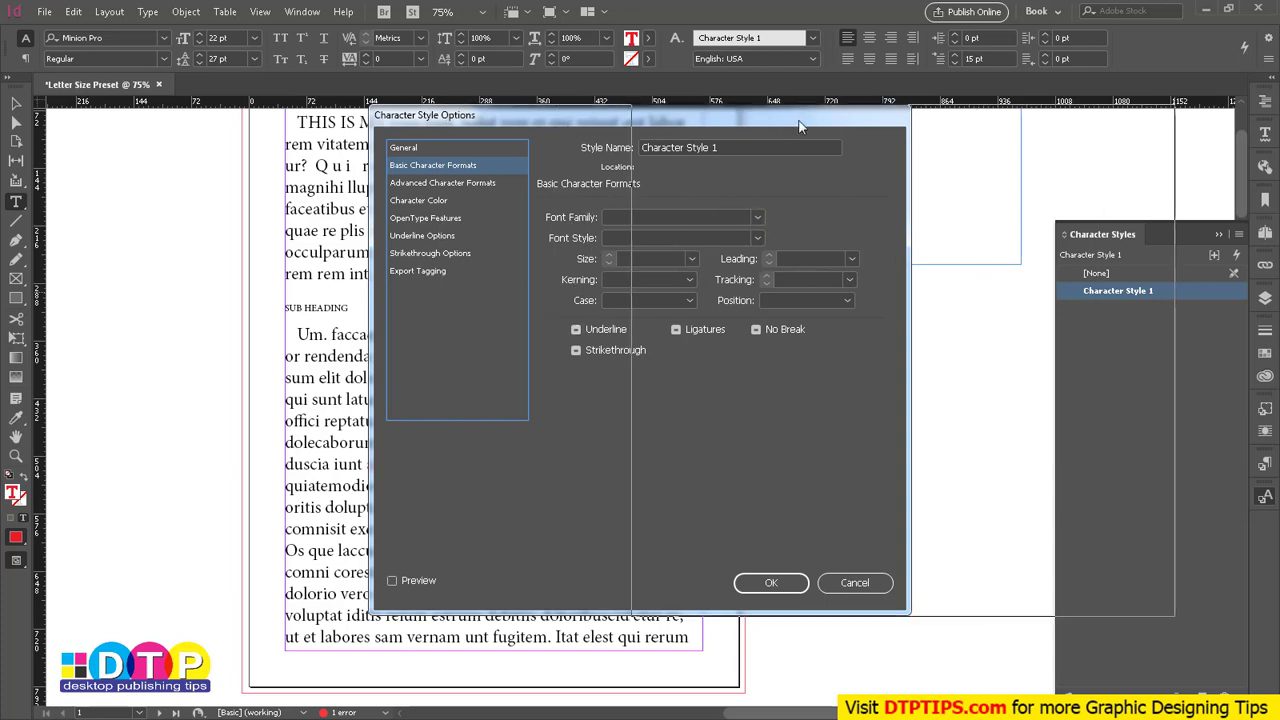
pyautogui.moveTo(800, 123); pyautogui.dragTo(1063, 123)
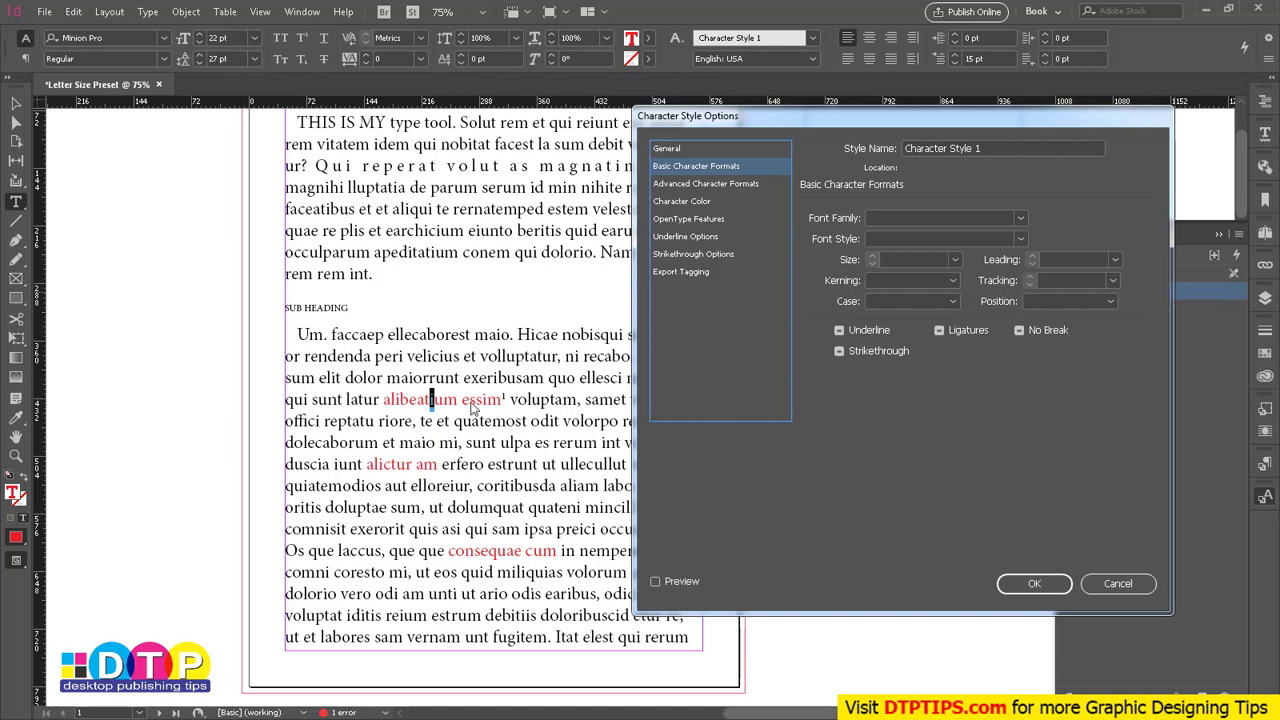
pyautogui.click(1020, 217)
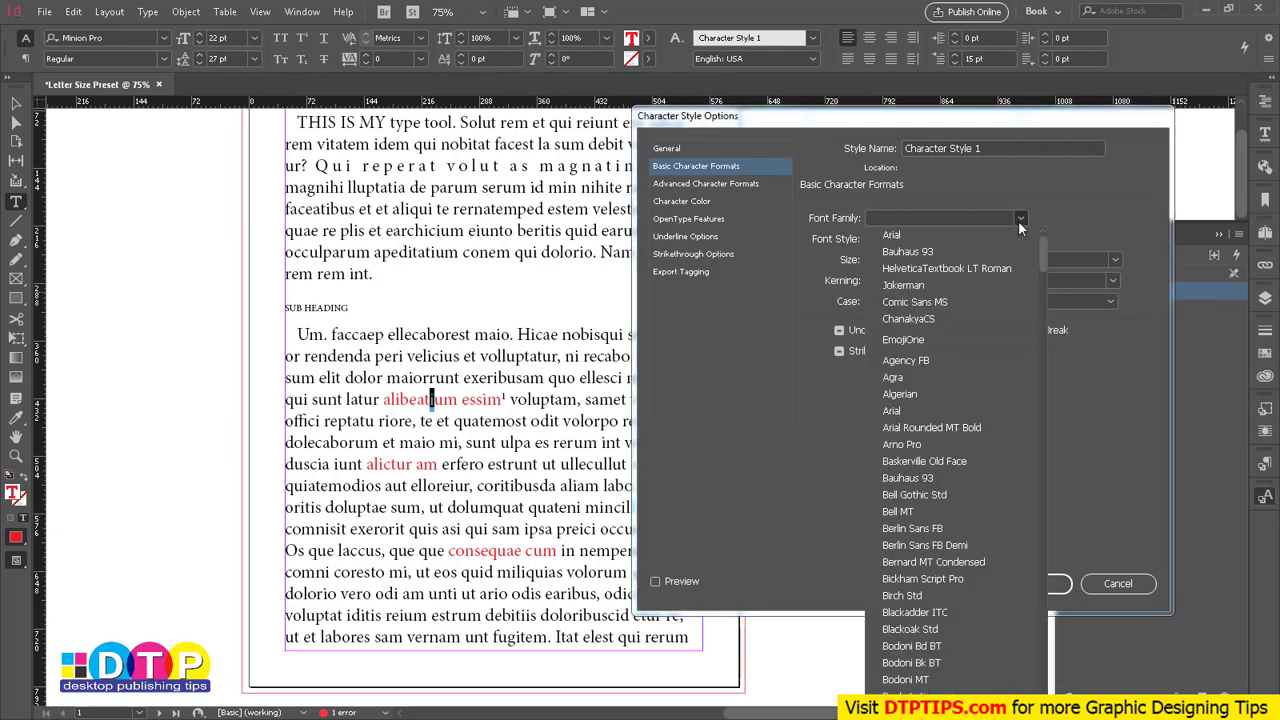
pyautogui.click(895, 239)
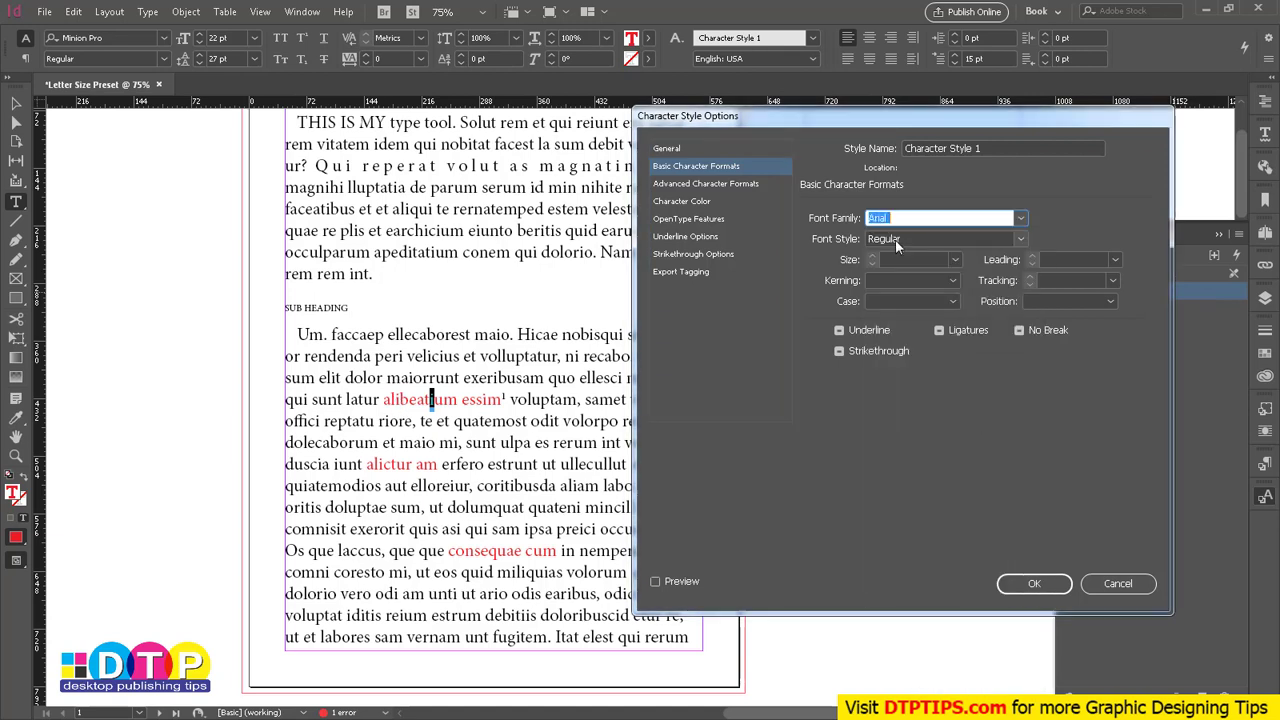
pyautogui.click(656, 582)
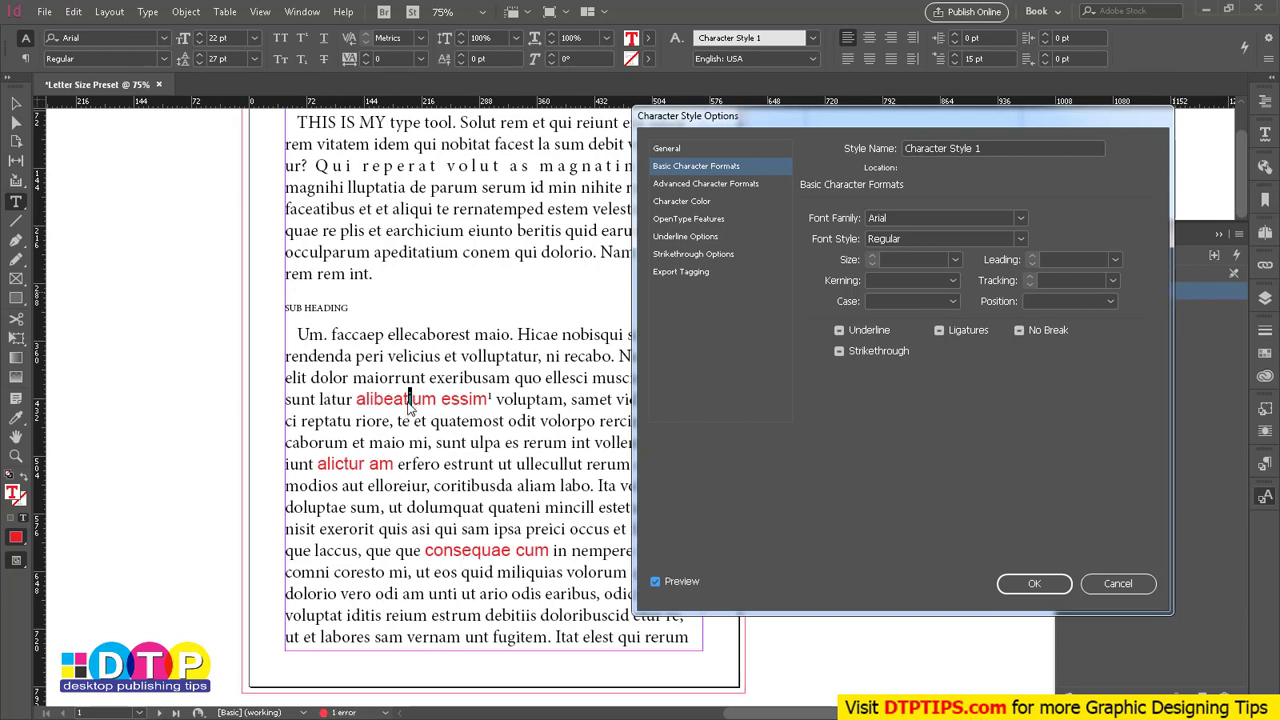
# - Set Character Style 1's font style to Bold, clear its font family, and save the style
pyautogui.click(1018, 240)
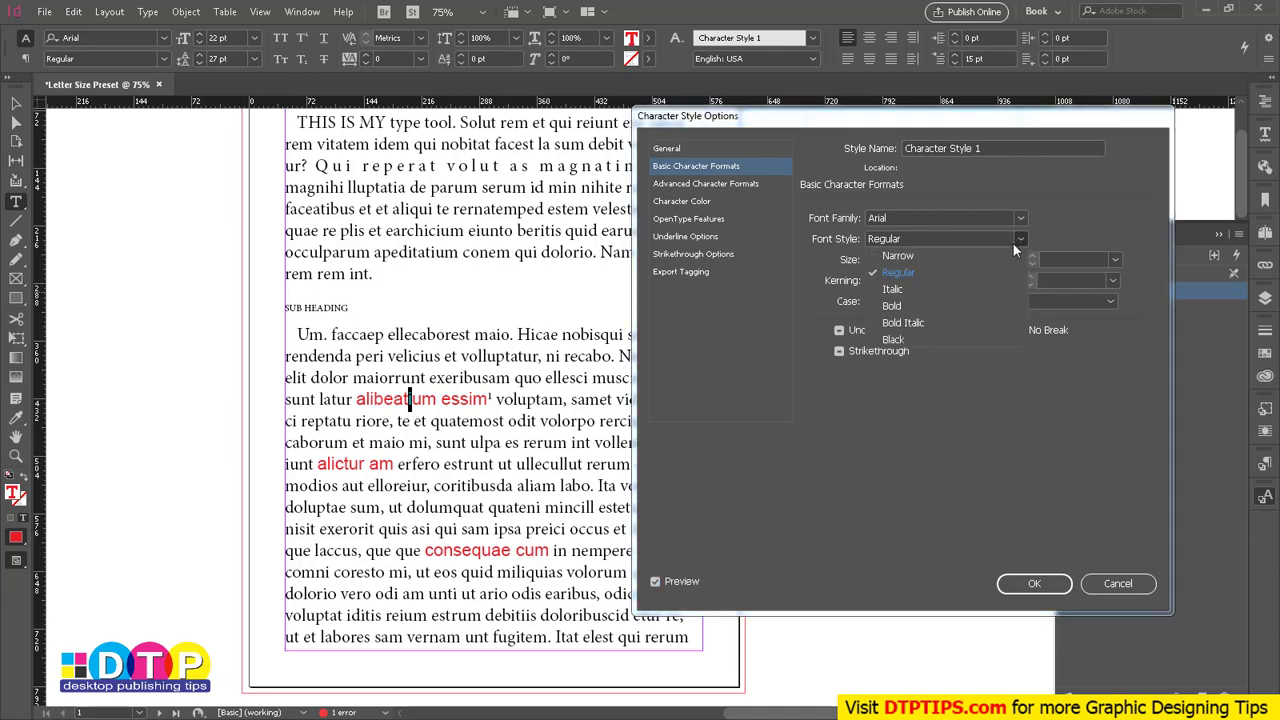
pyautogui.click(902, 303)
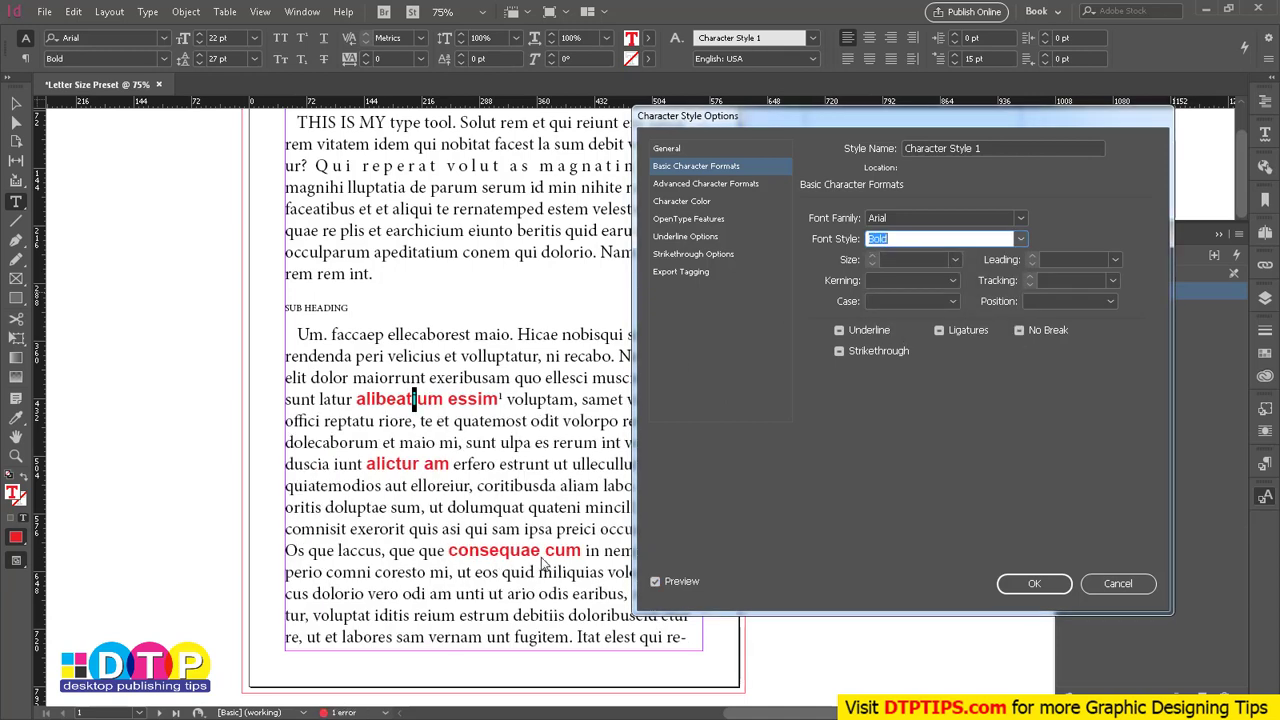
pyautogui.click(898, 218)
pyautogui.press('BackSpace')
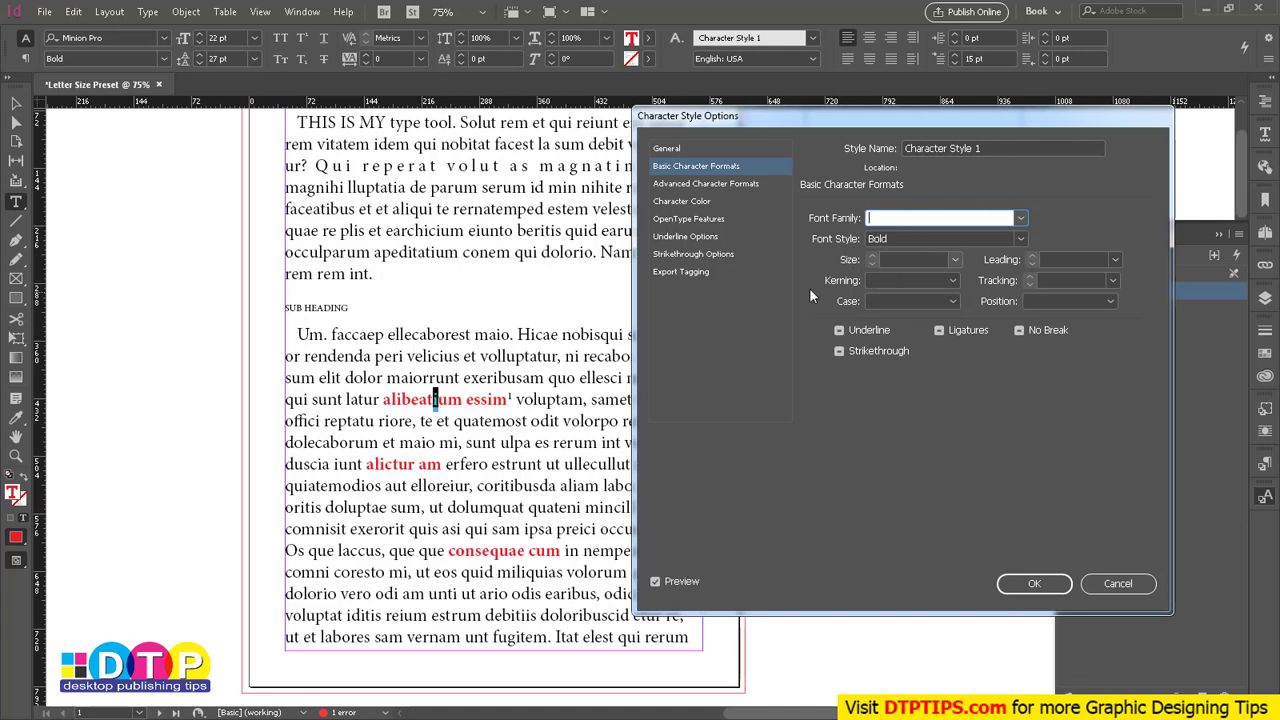
pyautogui.click(1035, 585)
# - Check the text around "alibeatium essim" and "alictur am" for overrides of the BT paragraph style
pyautogui.moveTo(428, 400); pyautogui.dragTo(474, 401)
pyautogui.click(1265, 466)
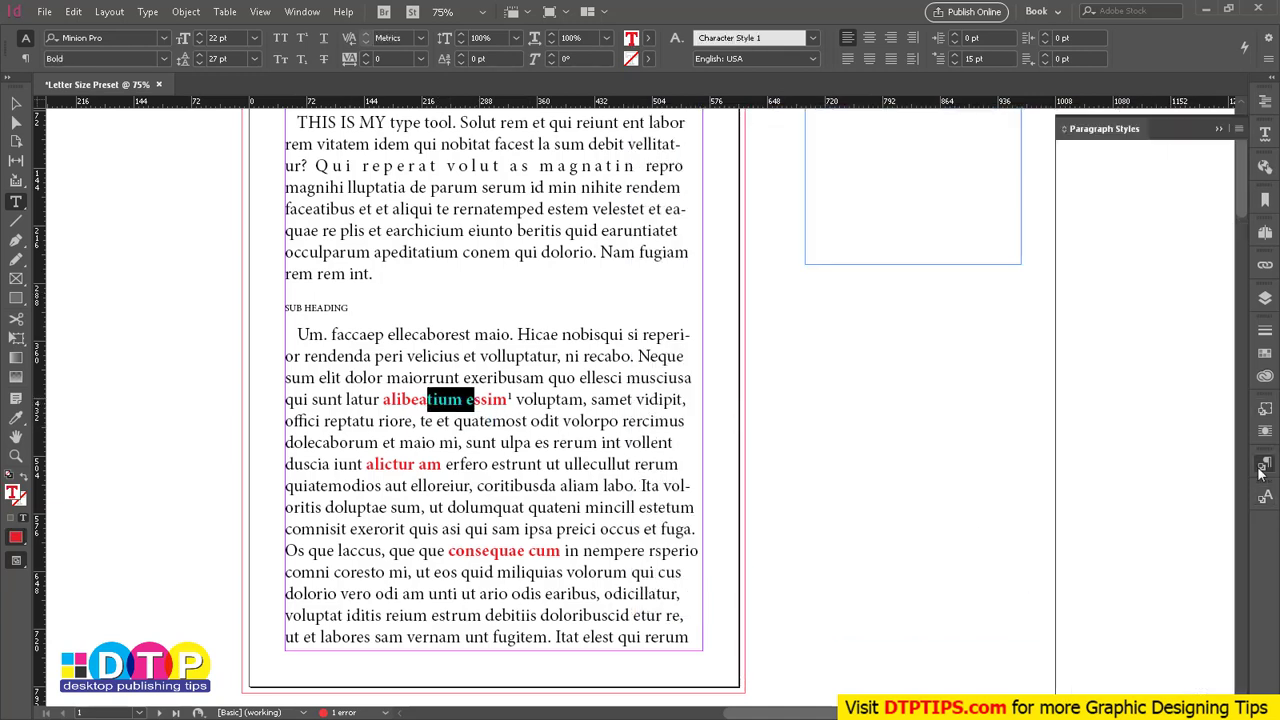
pyautogui.click(572, 478)
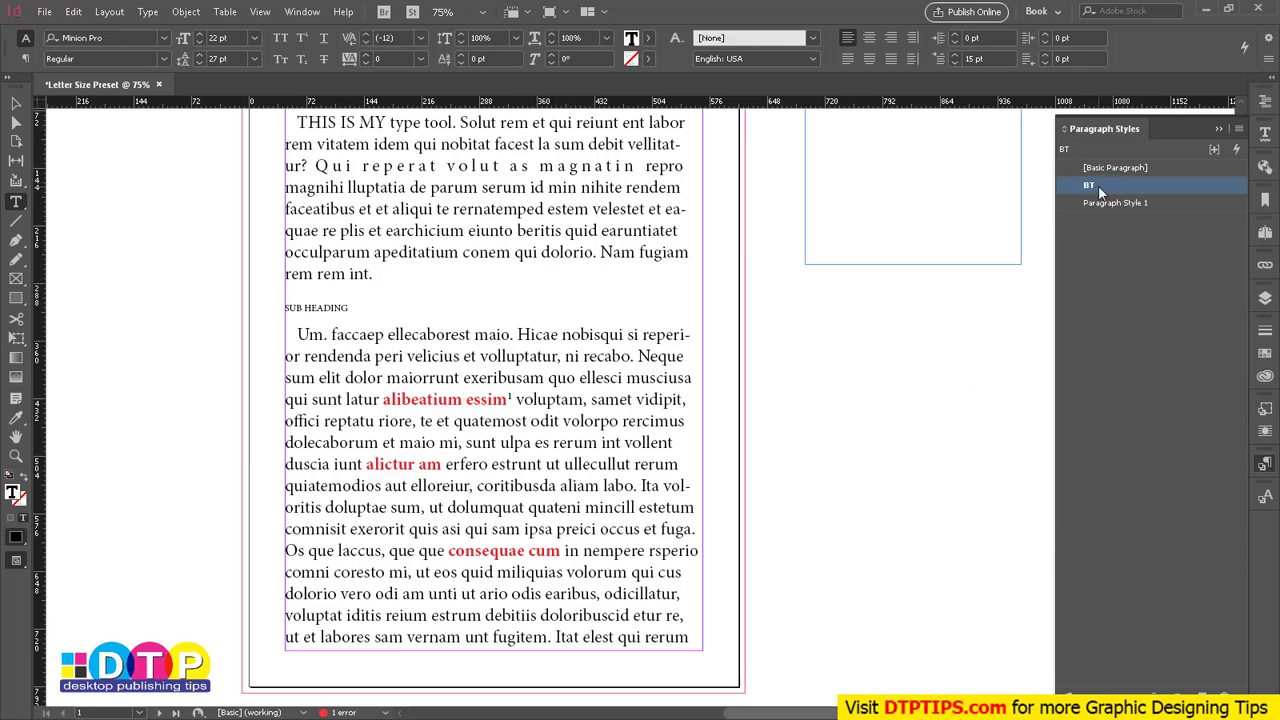
pyautogui.moveTo(575, 356); pyautogui.dragTo(590, 465)
pyautogui.click(589, 467)
pyautogui.click(547, 388)
pyautogui.moveTo(463, 356); pyautogui.dragTo(578, 466)
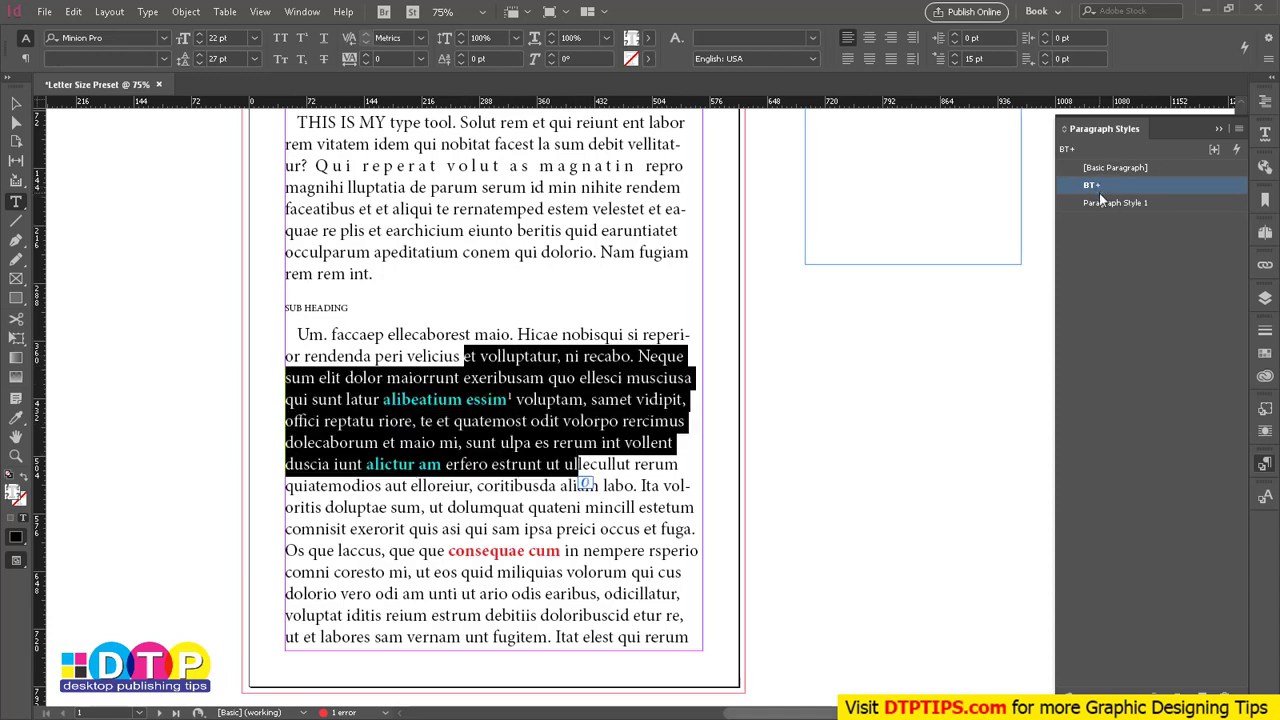
# - Select the superscript 1 after "alibeatium essim" and check whether it overrides the BT paragraph style
pyautogui.click(506, 399)
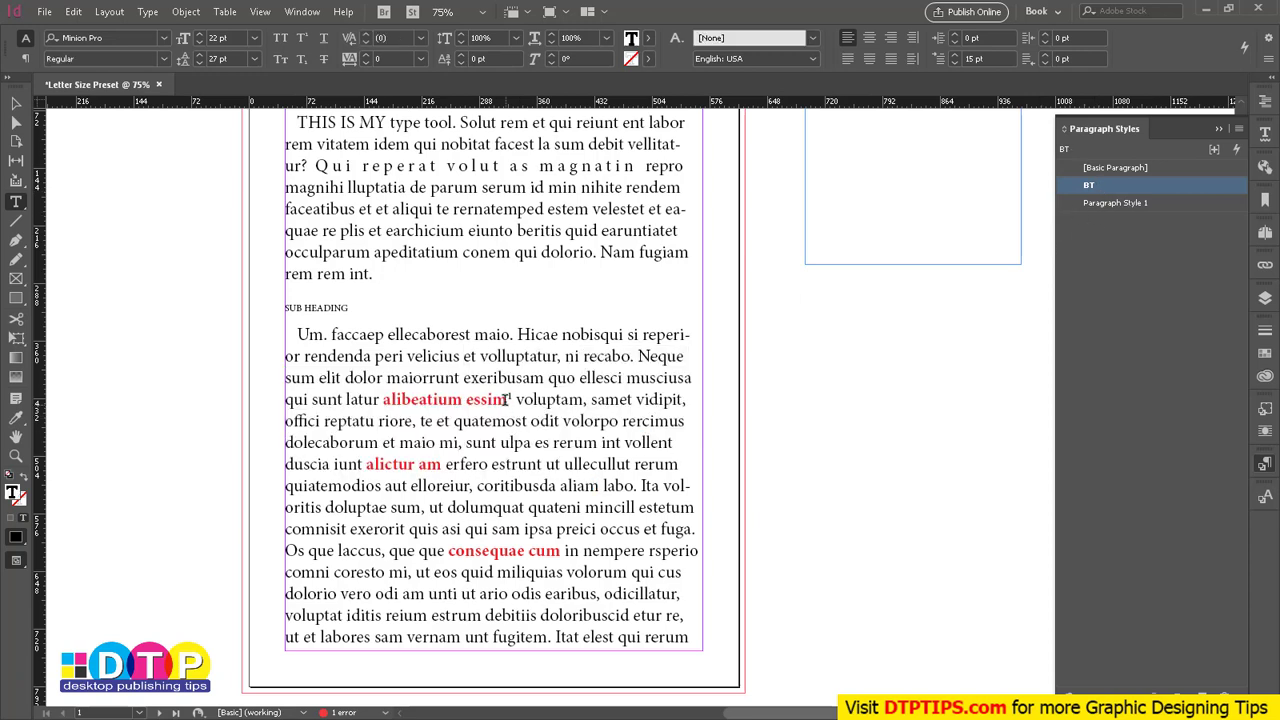
pyautogui.moveTo(506, 399); pyautogui.dragTo(516, 399)
pyautogui.click(512, 396)
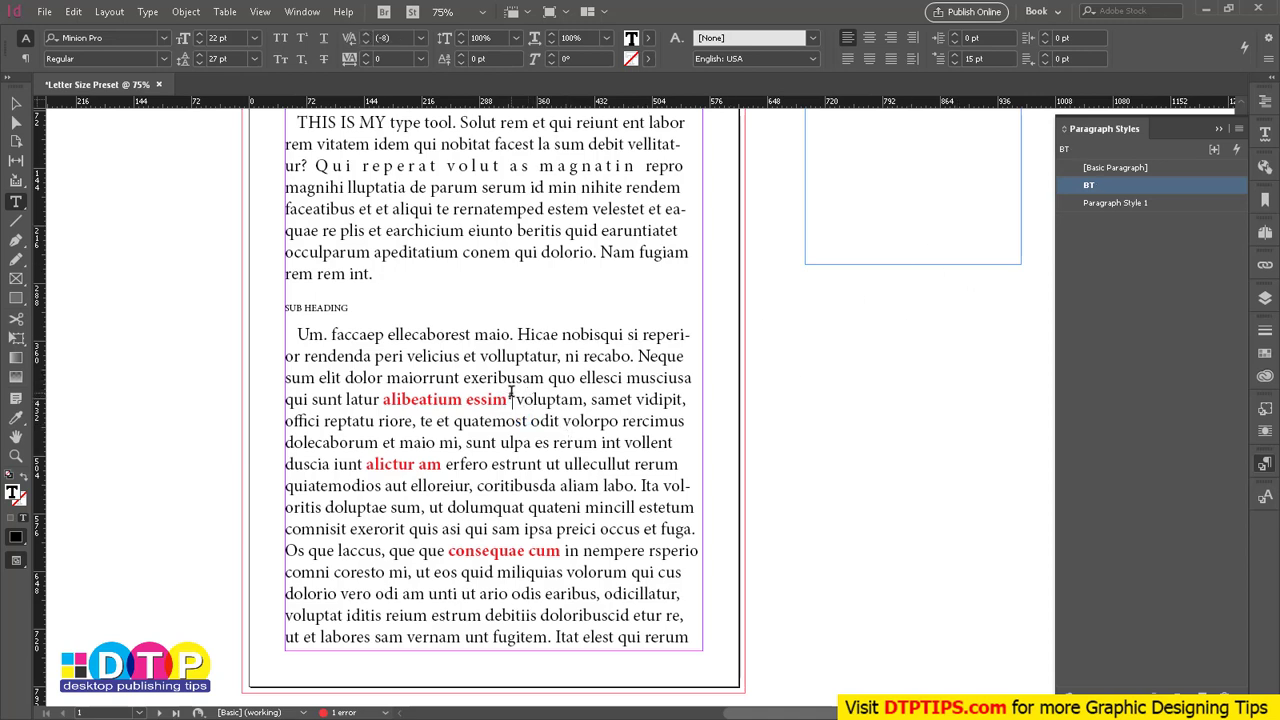
pyautogui.hotkey('shift', 'Left')
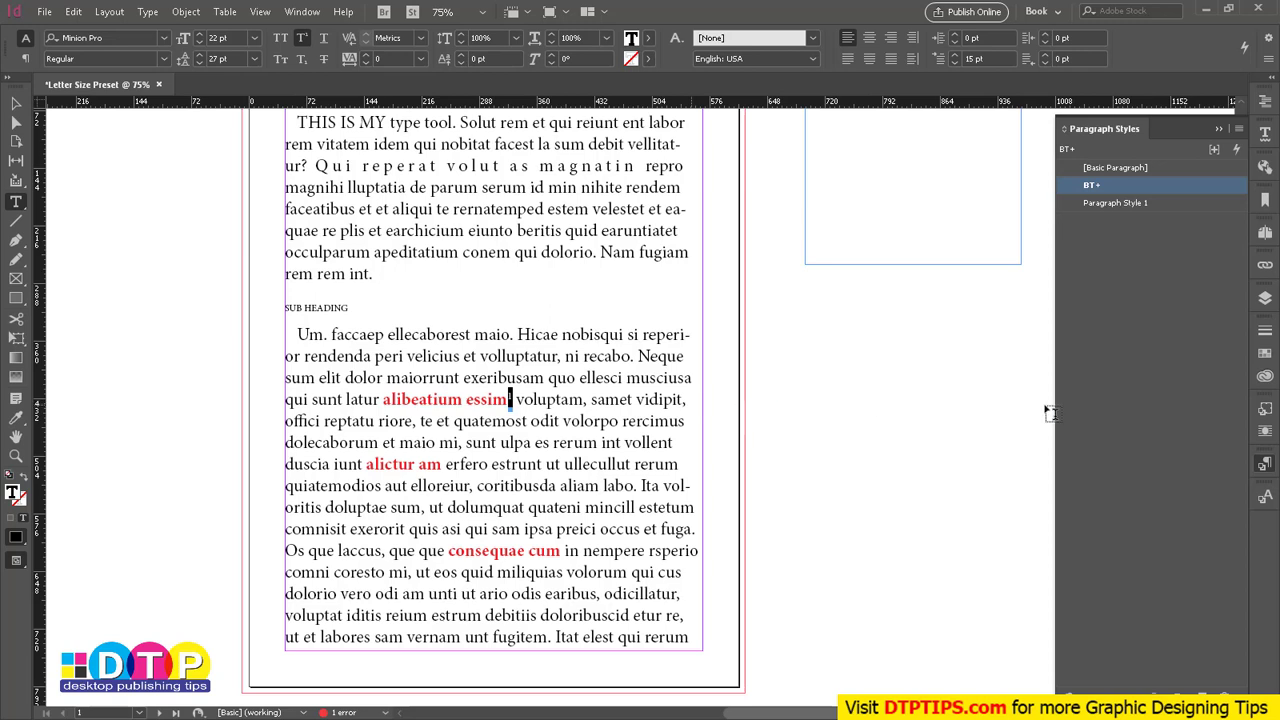
pyautogui.click(512, 399)
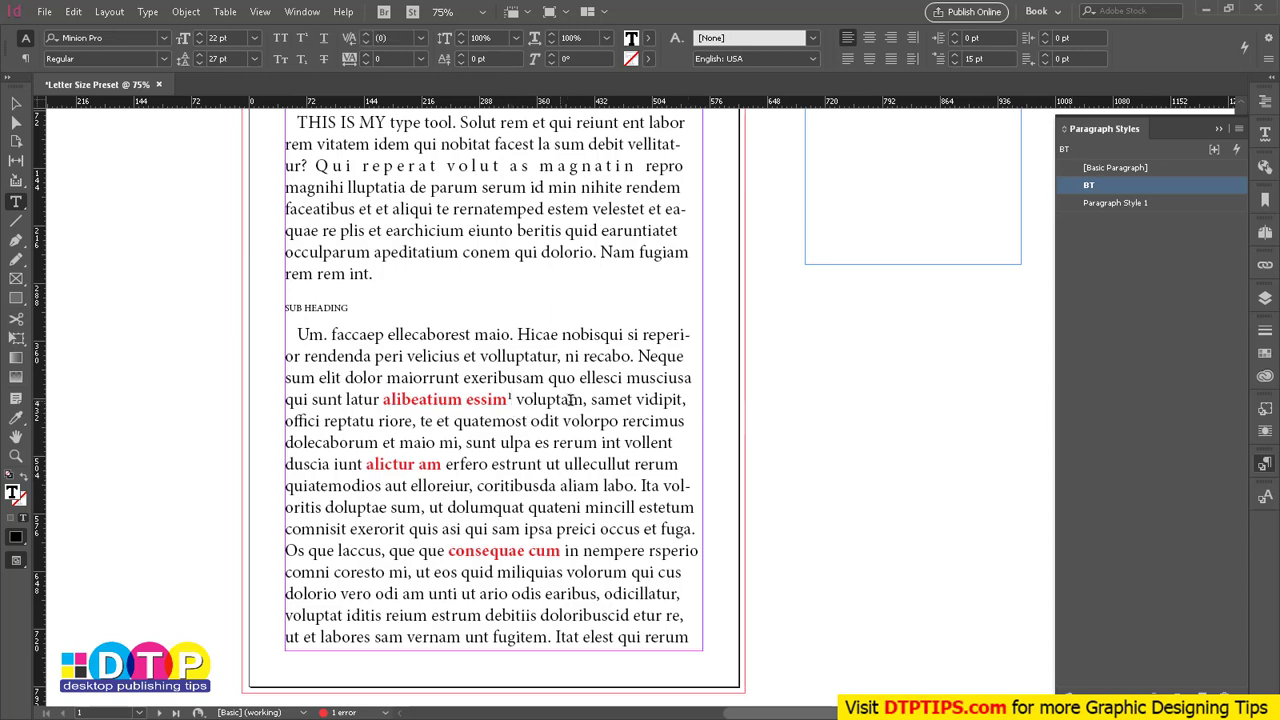
# - Replace the superscript 1 after "alibeatium essim" with a plain 1 in the BT paragraph style, leaving no space before it
pyautogui.press('BackSpace')
pyautogui.press('BackSpace')
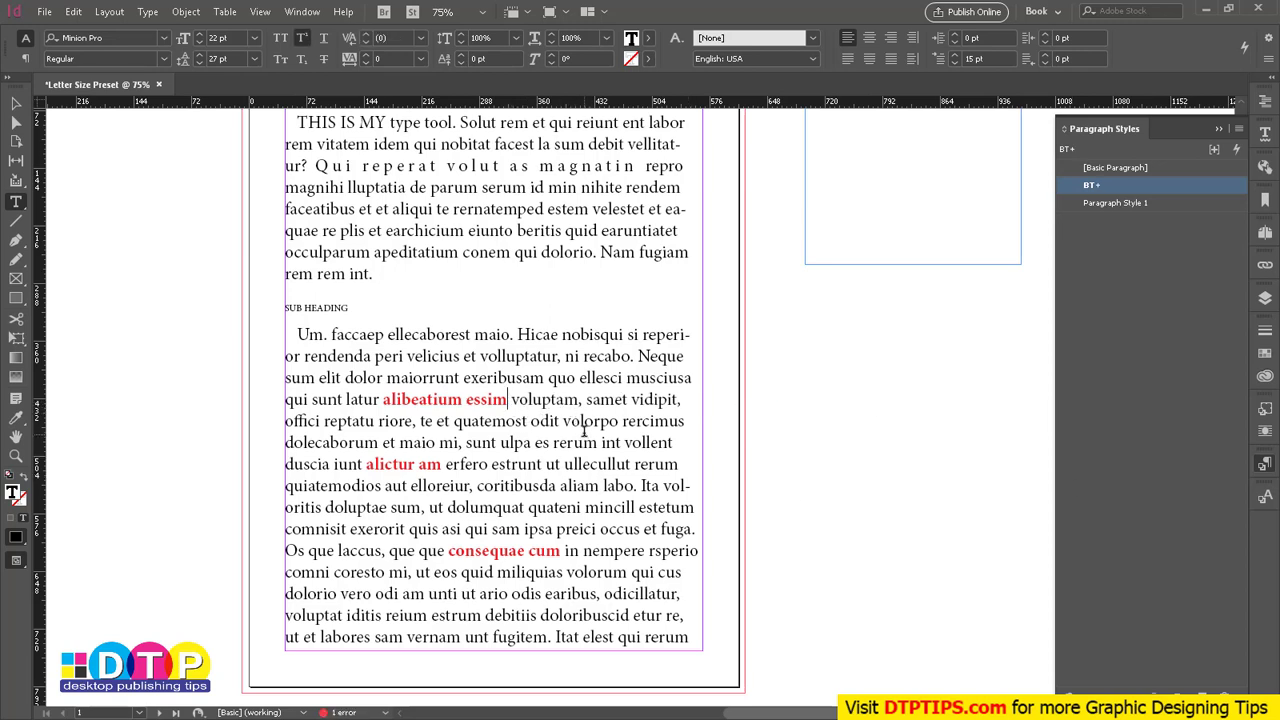
pyautogui.write('1')
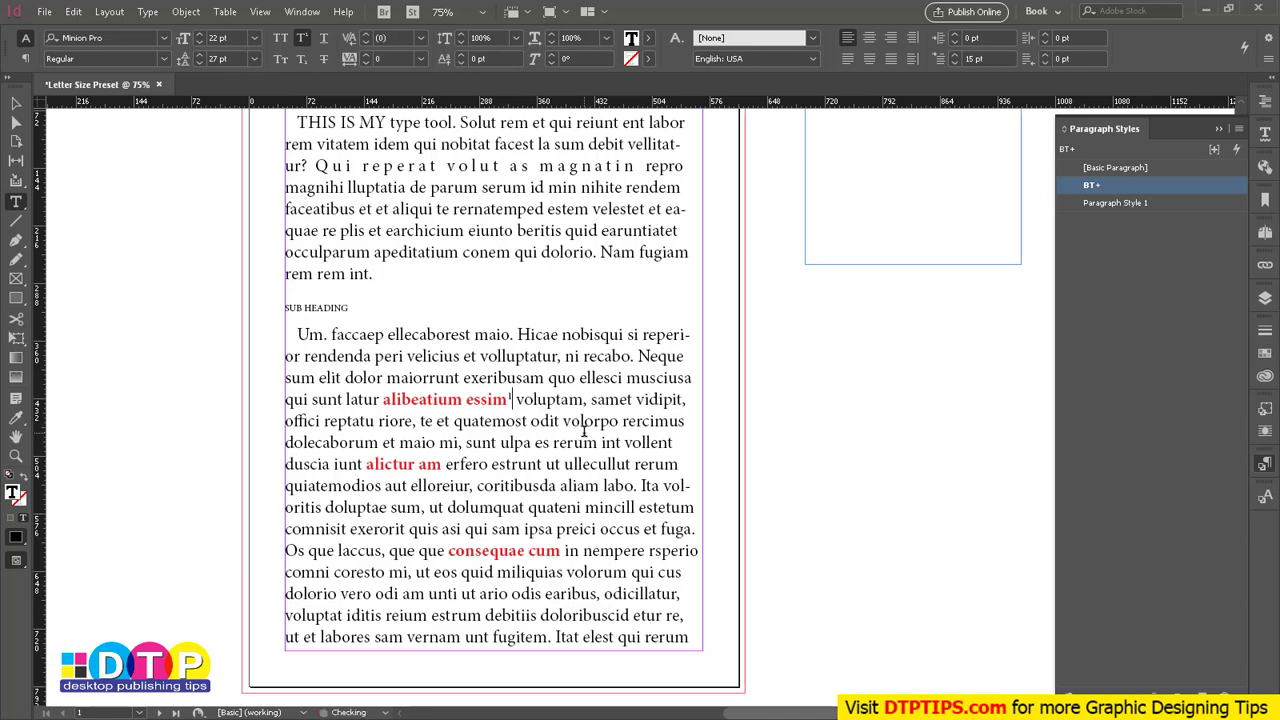
pyautogui.press('BackSpace')
pyautogui.hotkey('ctrl', 'shift', '=')
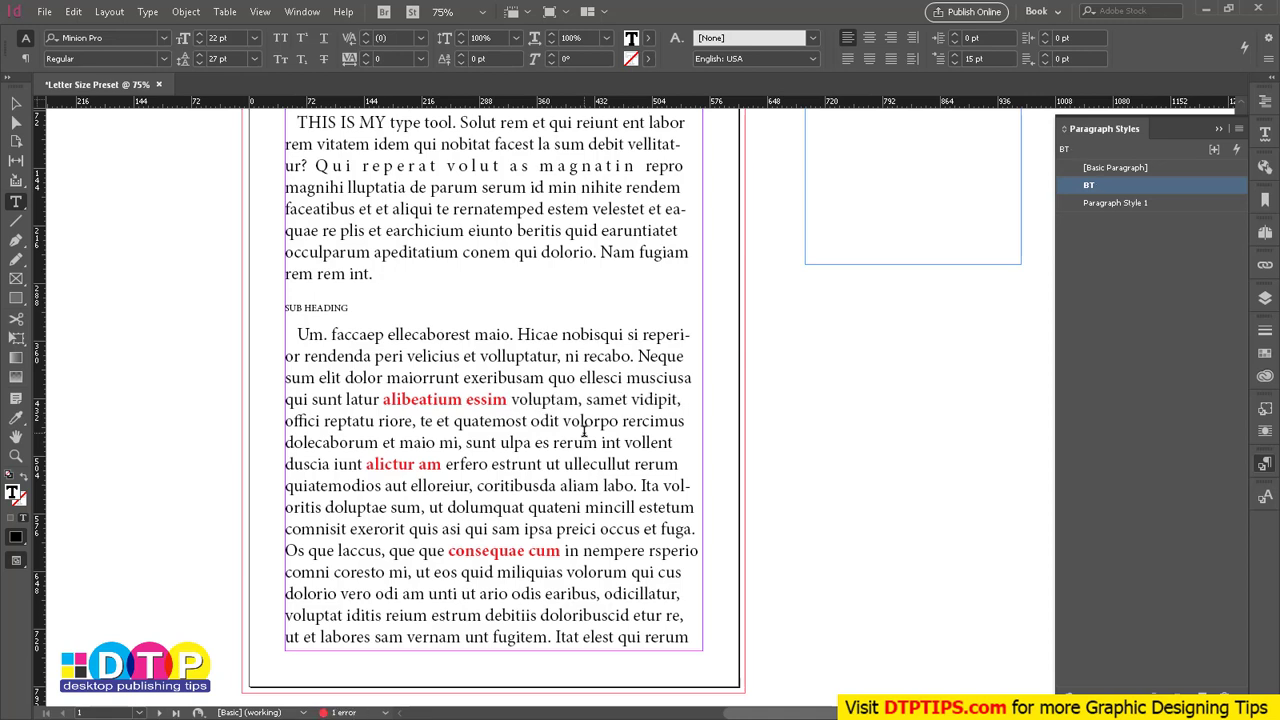
pyautogui.write('1')
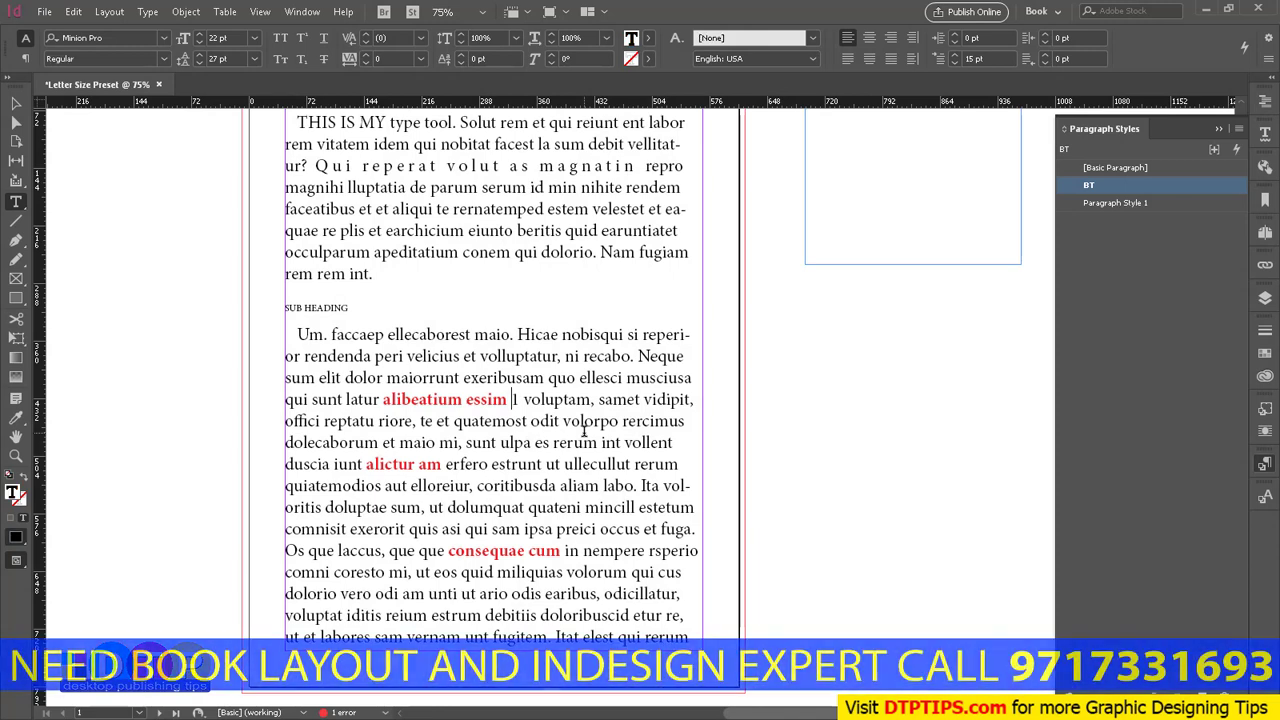
pyautogui.press('BackSpace')
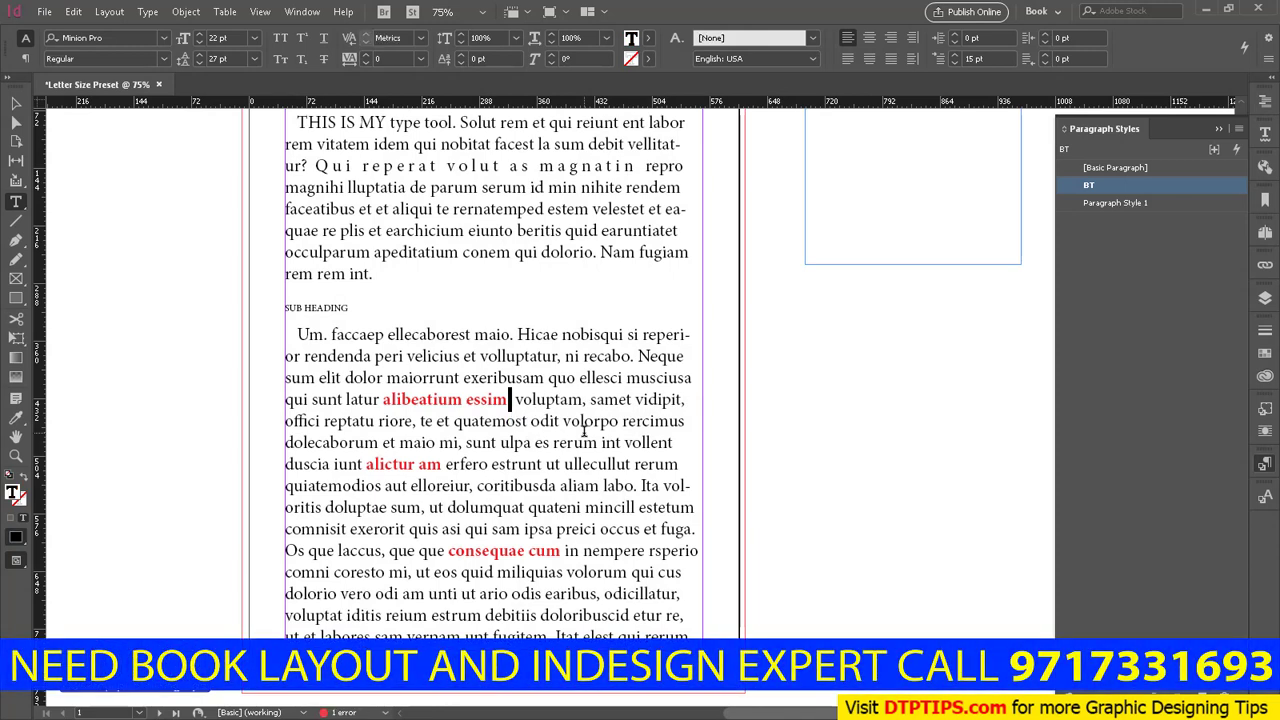
pyautogui.write('1')
pyautogui.press('Left')
pyautogui.press('Left')
pyautogui.press('Delete')
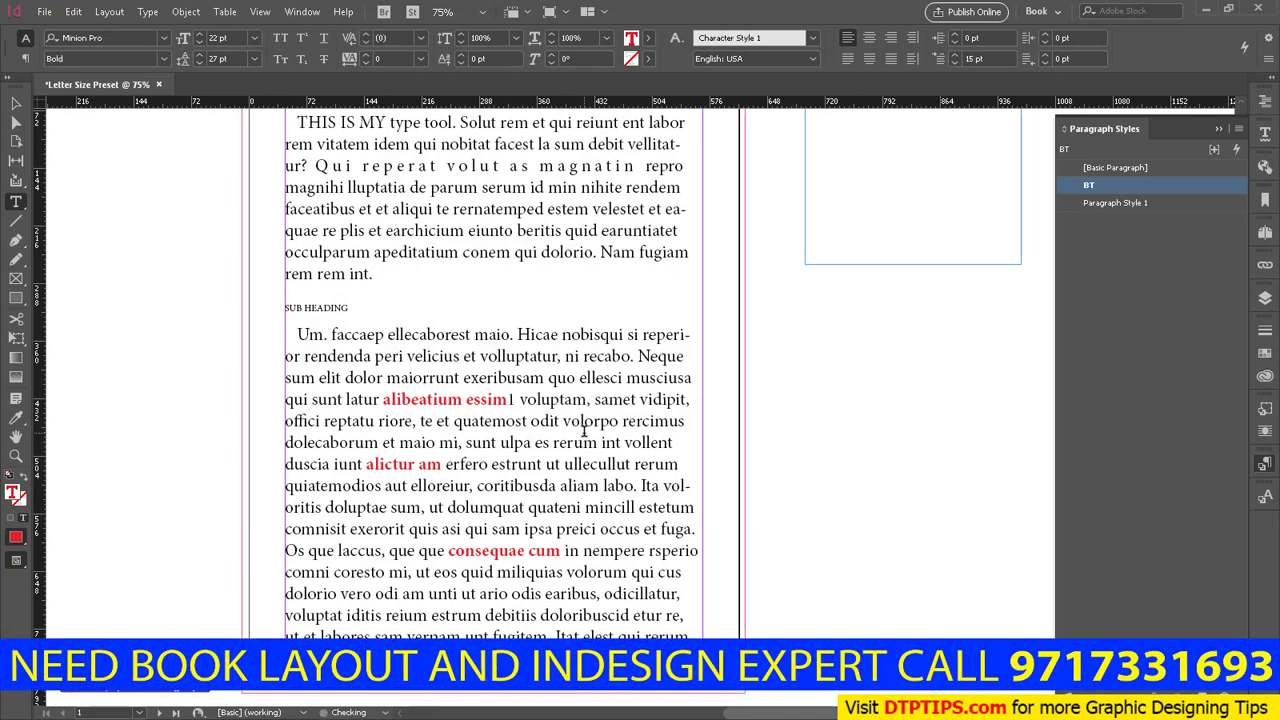
# - Create a character style named "Superscript" applied to the 1 after "alibeatium essim"
pyautogui.hotkey('shift', 'Right')
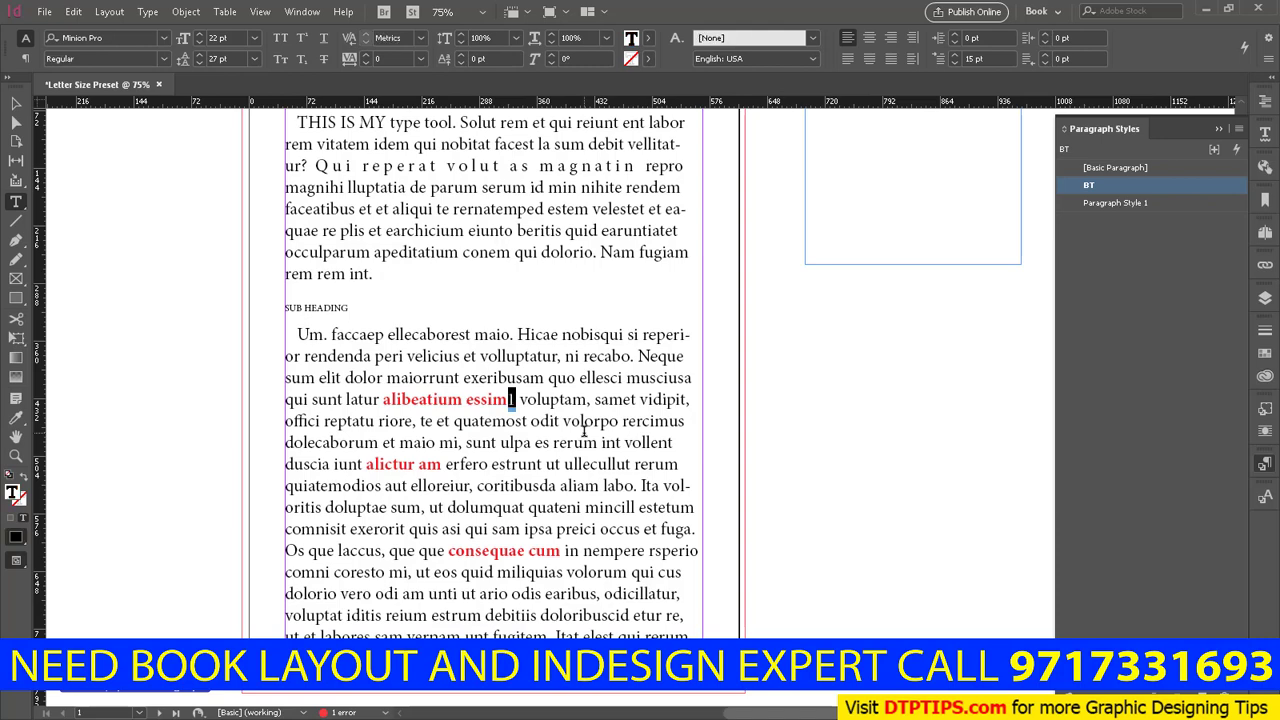
pyautogui.click(1266, 499)
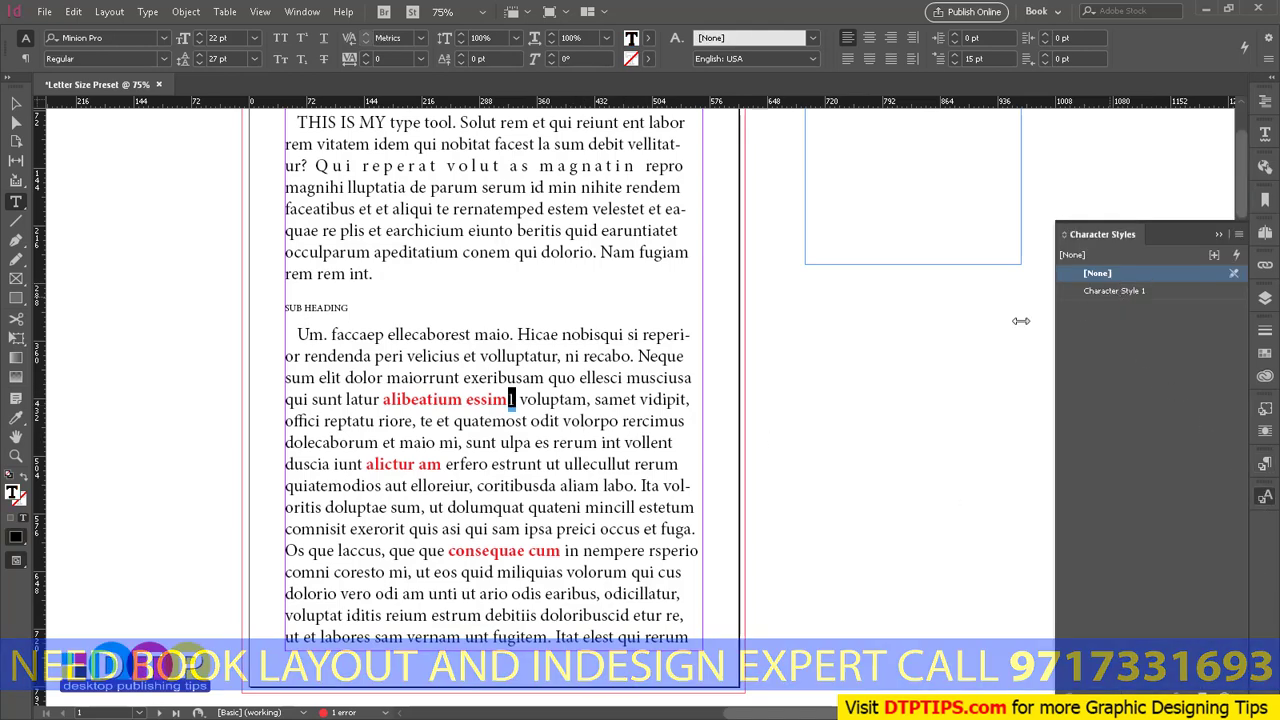
pyautogui.moveTo(514, 406)
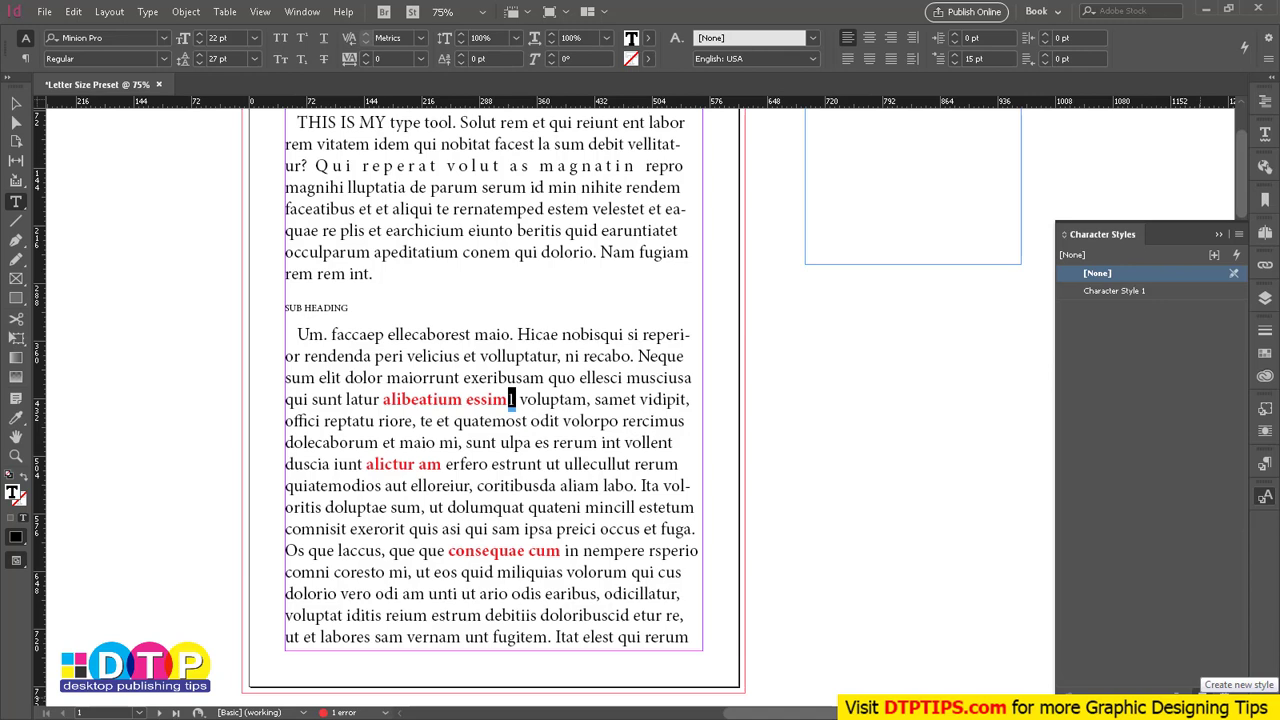
pyautogui.click(1200, 688)
pyautogui.doubleClick(1138, 310)
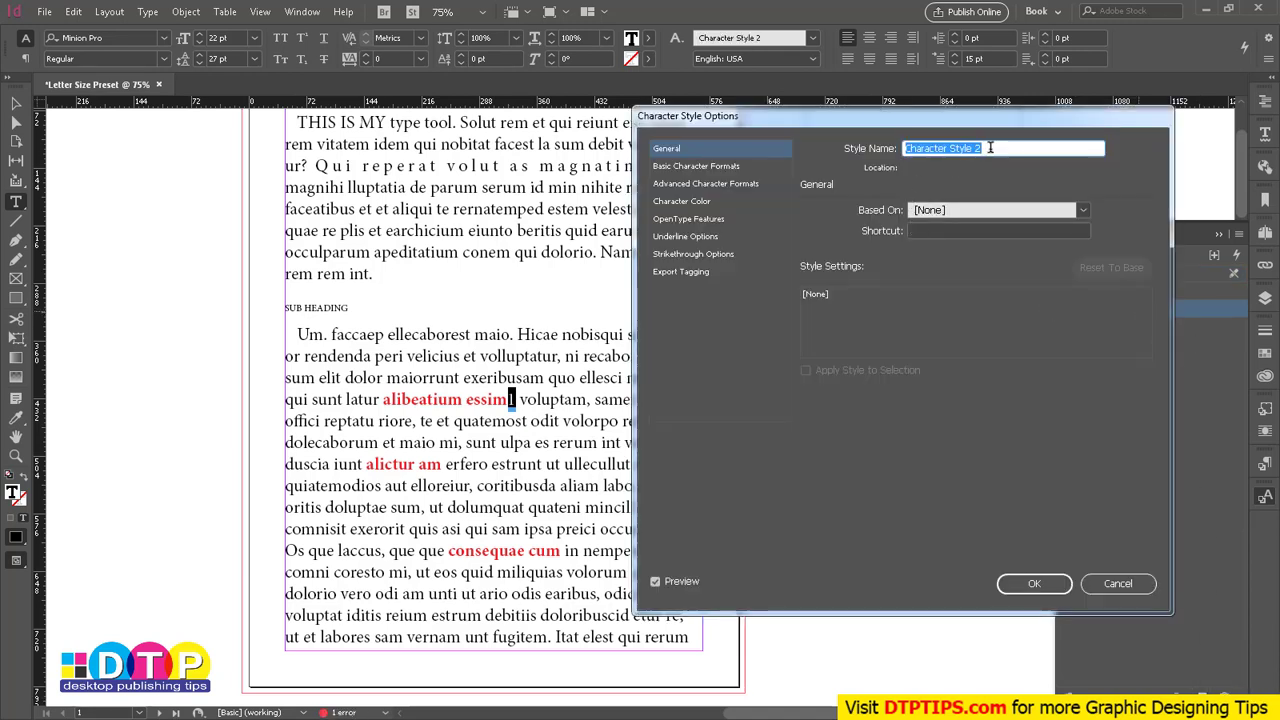
pyautogui.write('Superscript')
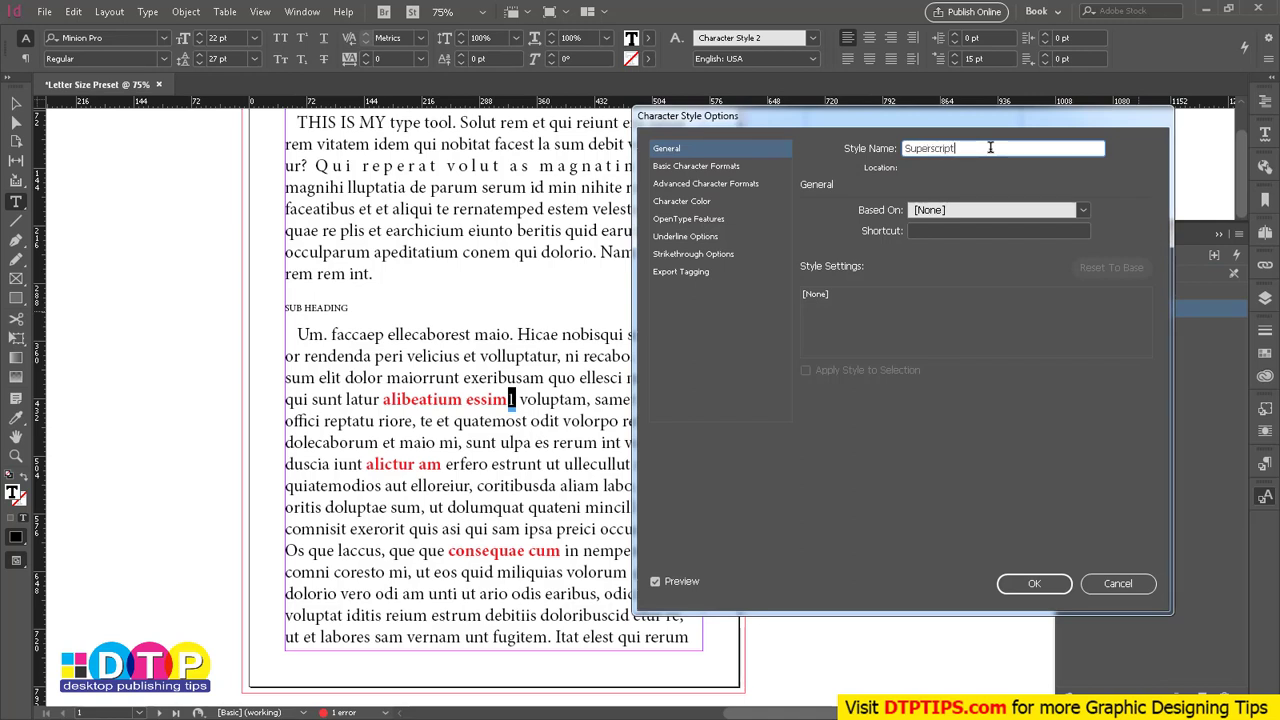
# - Look through the Superscript style's format categories, set its character position to Superscript, and save the style
pyautogui.click(687, 167)
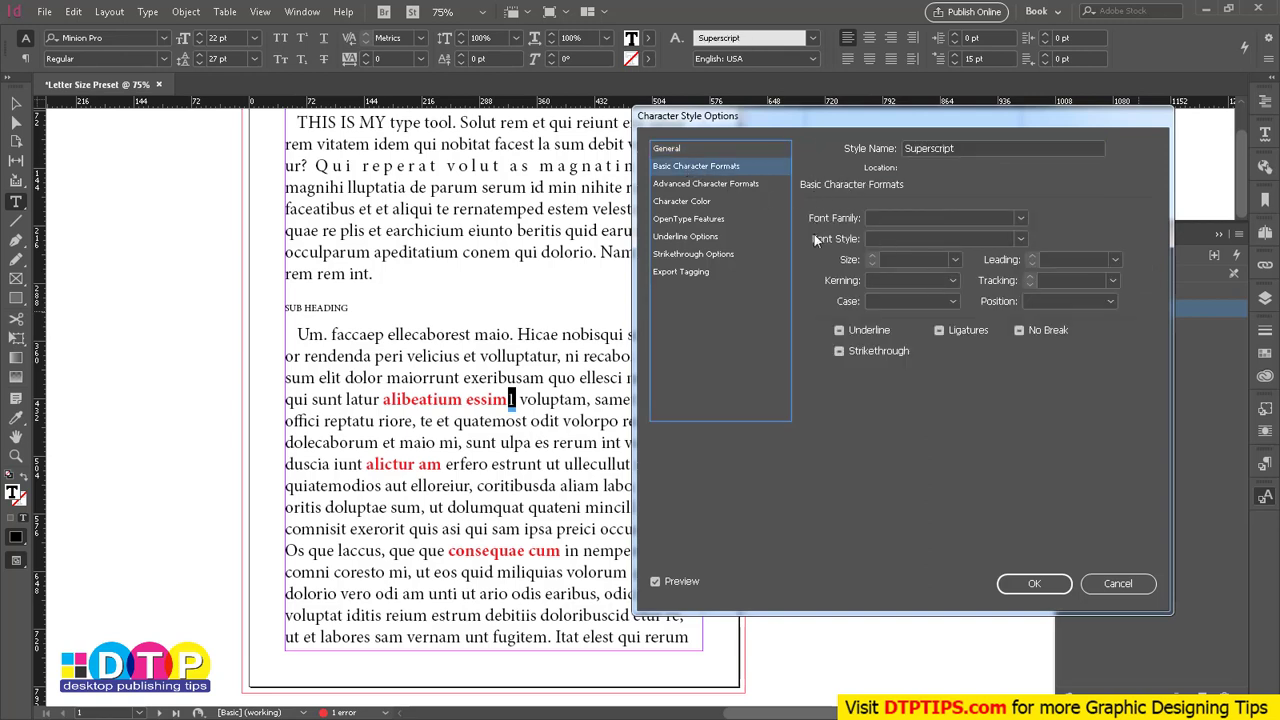
pyautogui.click(717, 183)
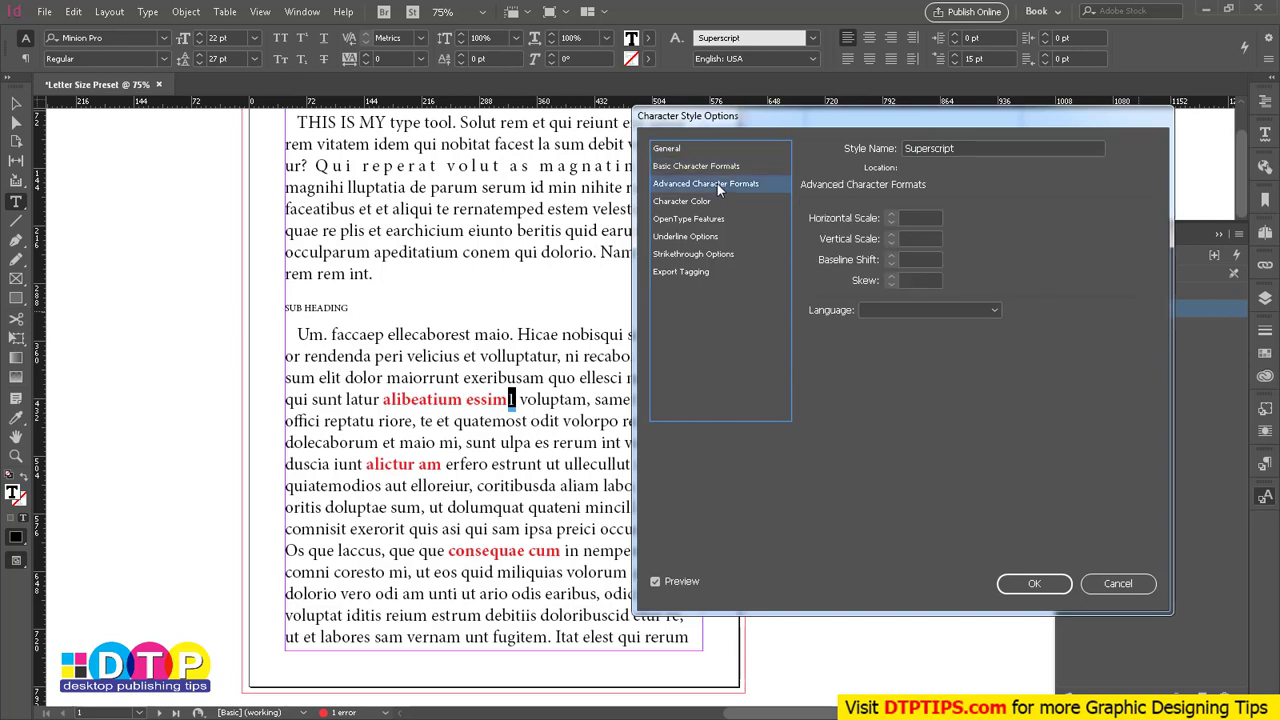
pyautogui.click(702, 204)
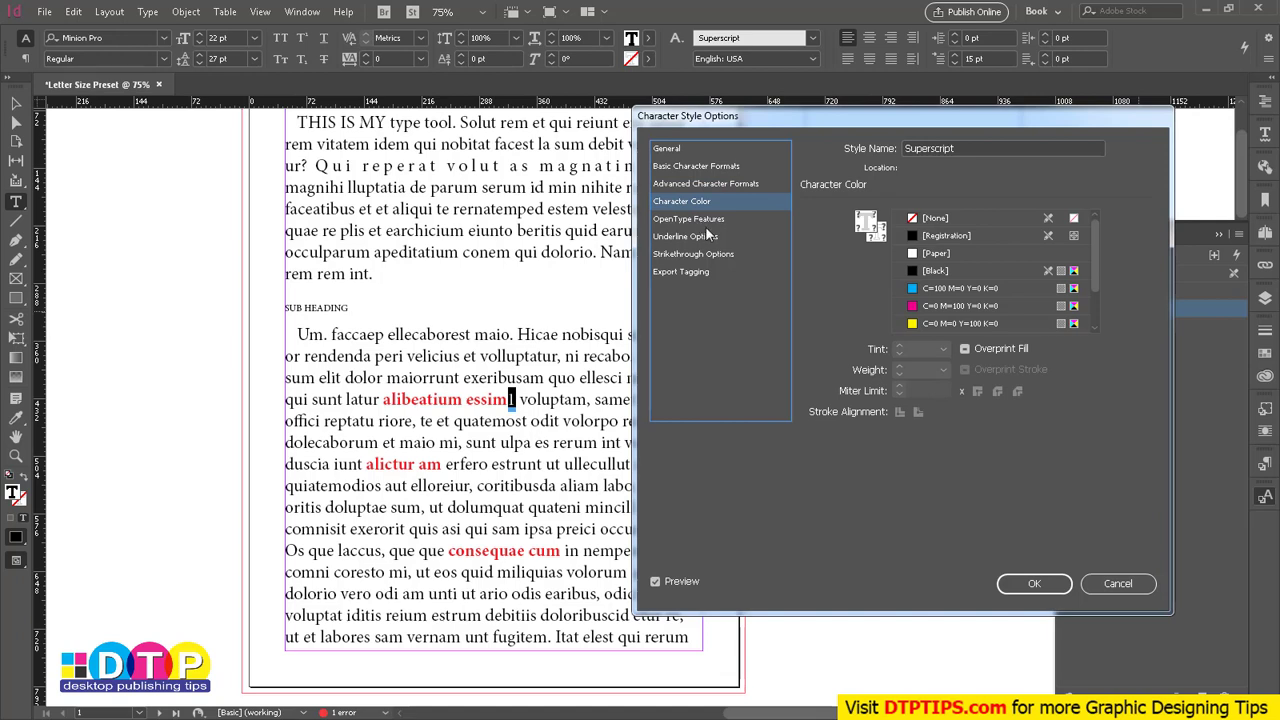
pyautogui.click(702, 238)
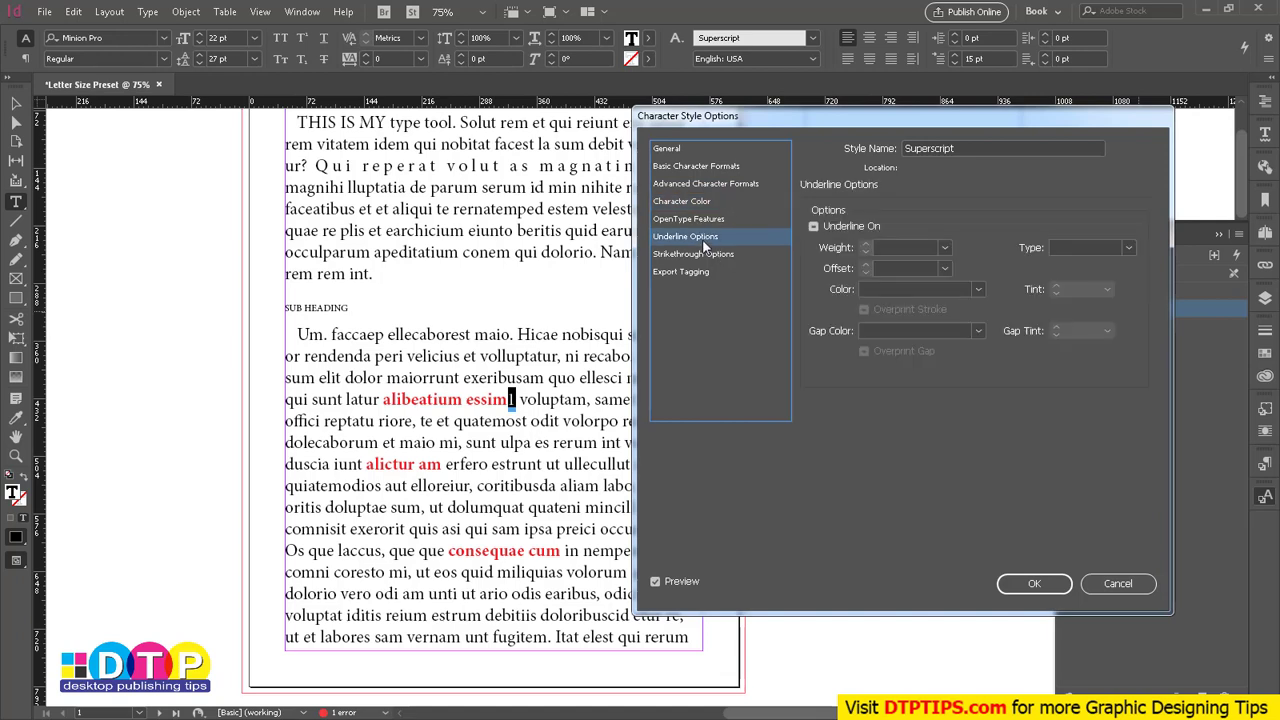
pyautogui.click(701, 254)
pyautogui.click(699, 271)
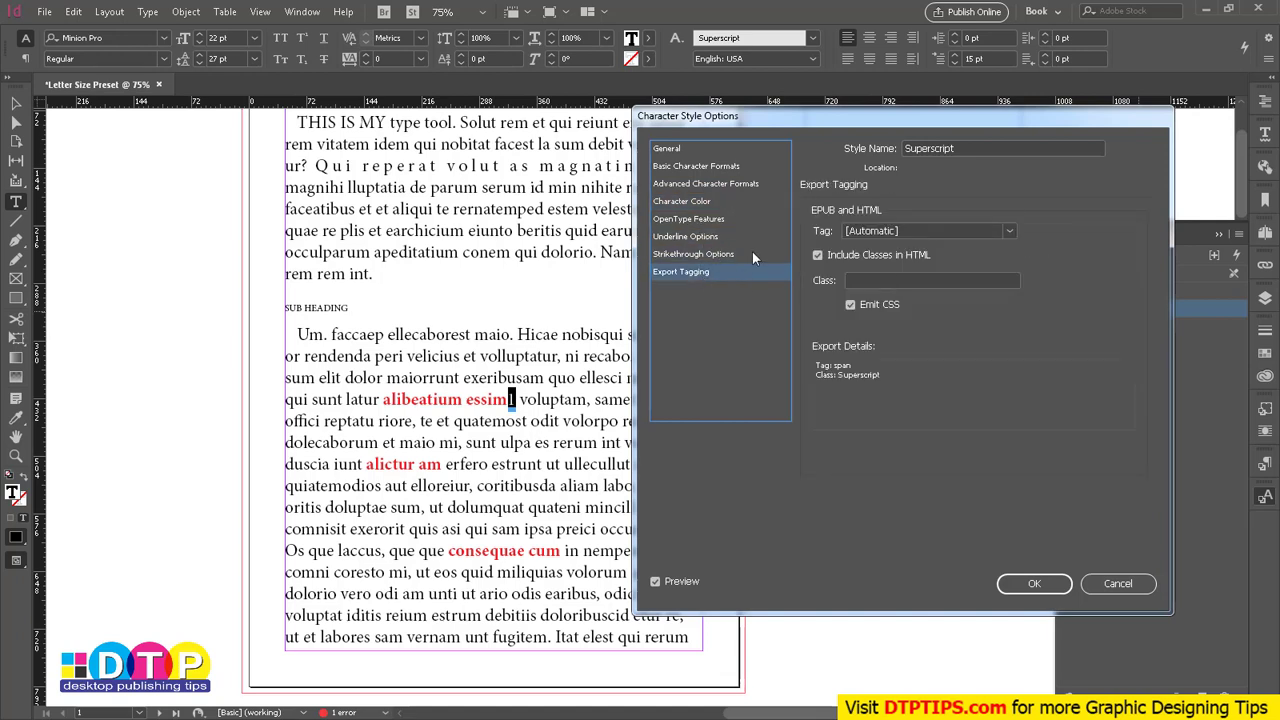
pyautogui.click(707, 168)
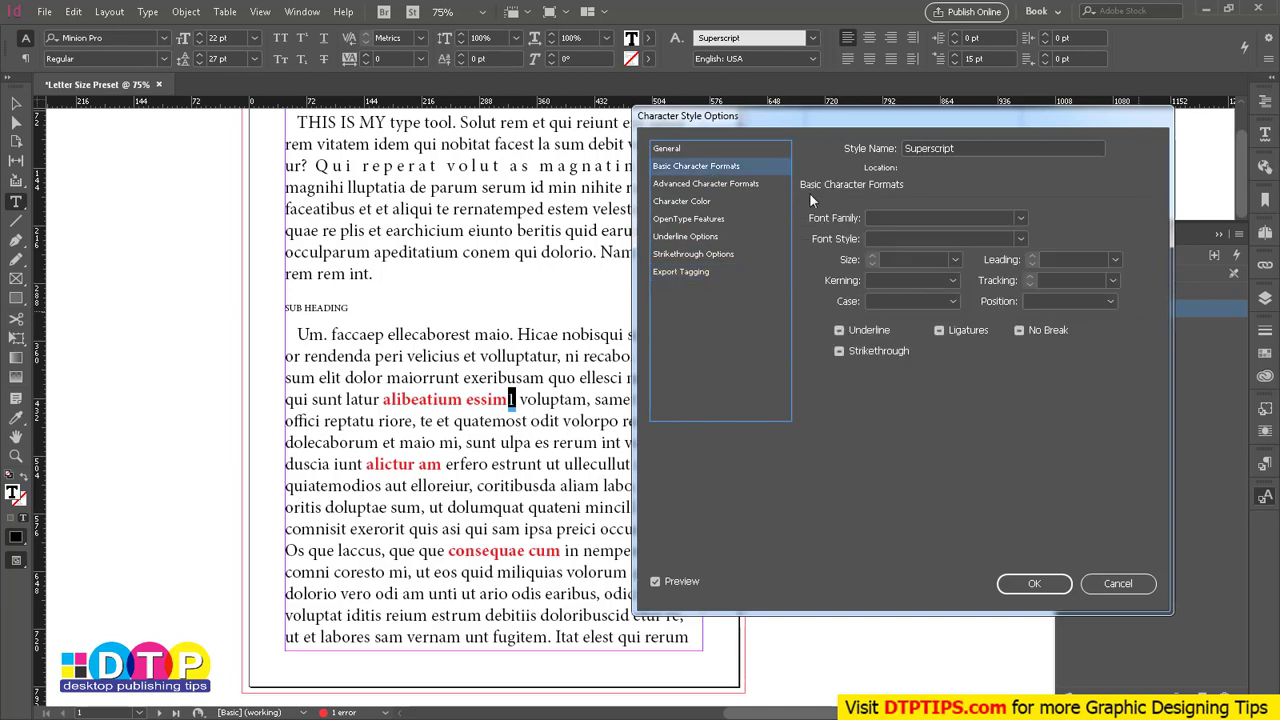
pyautogui.click(1109, 303)
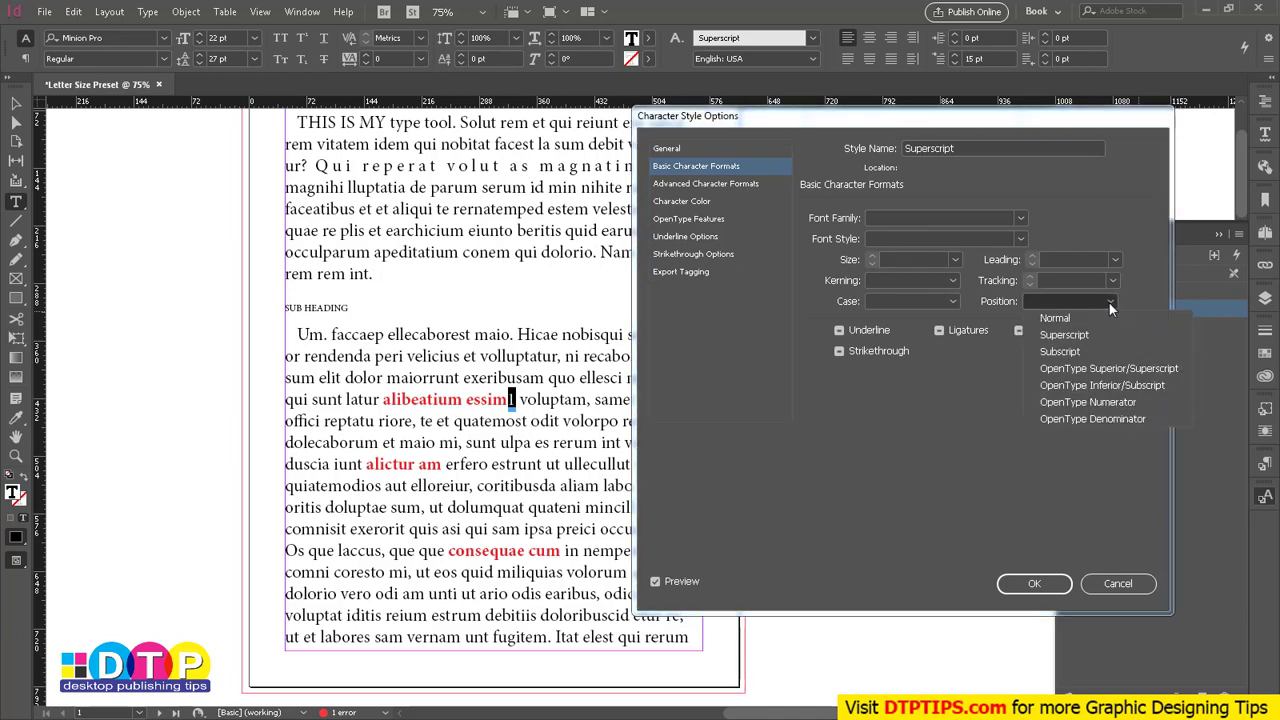
pyautogui.click(1069, 336)
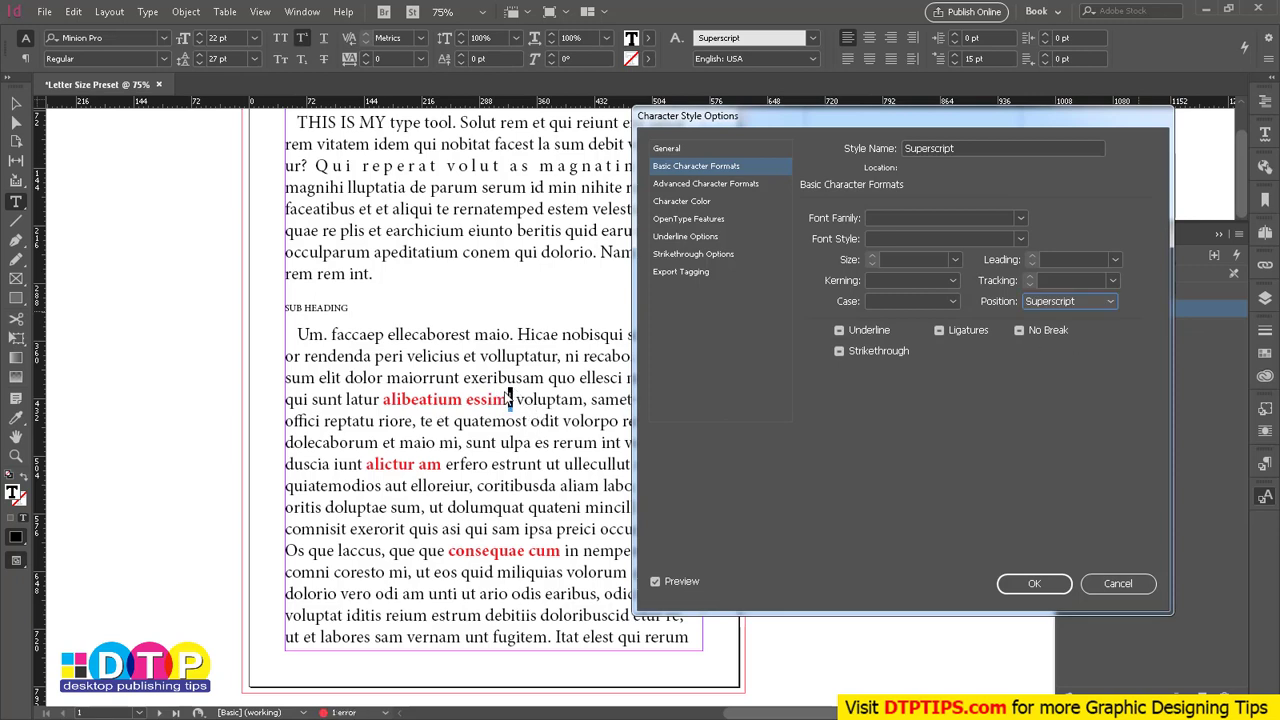
pyautogui.click(1035, 584)
# - Select the text from "velicius" to just past "consequae cum" and check it for overrides of the BT paragraph style
pyautogui.click(16, 104)
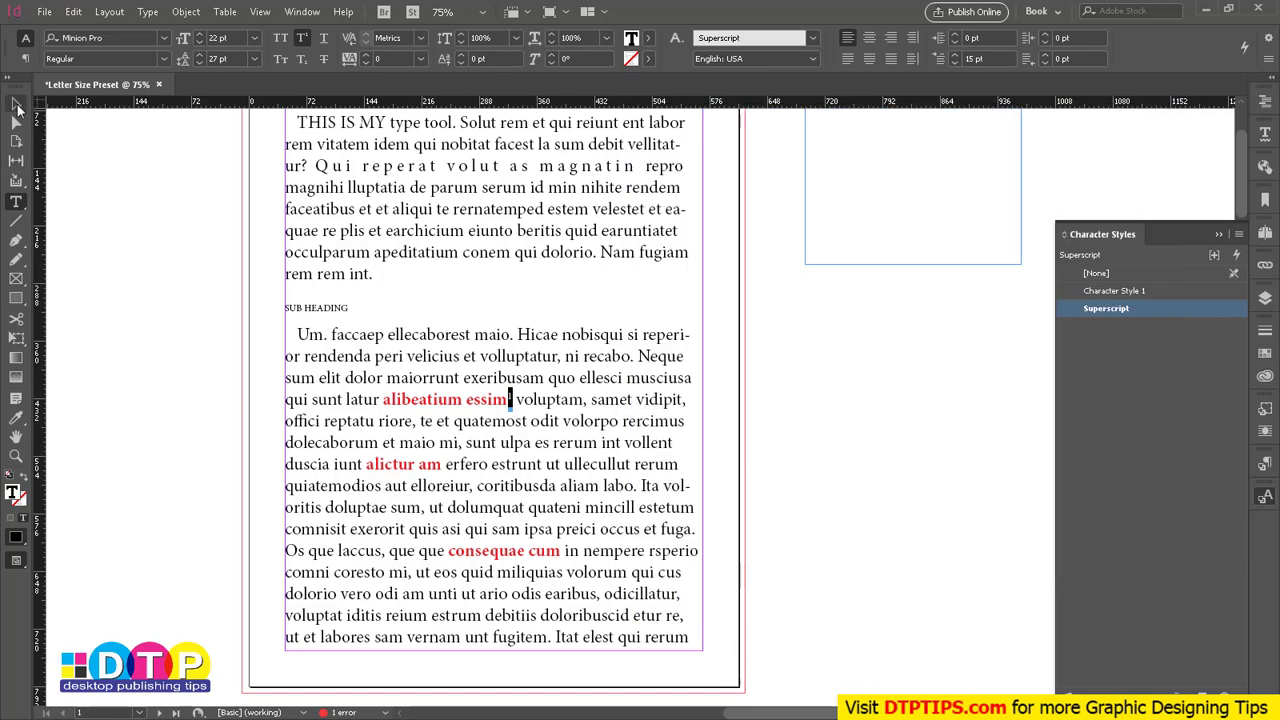
pyautogui.click(195, 262)
pyautogui.click(518, 410)
pyautogui.doubleClick(603, 412)
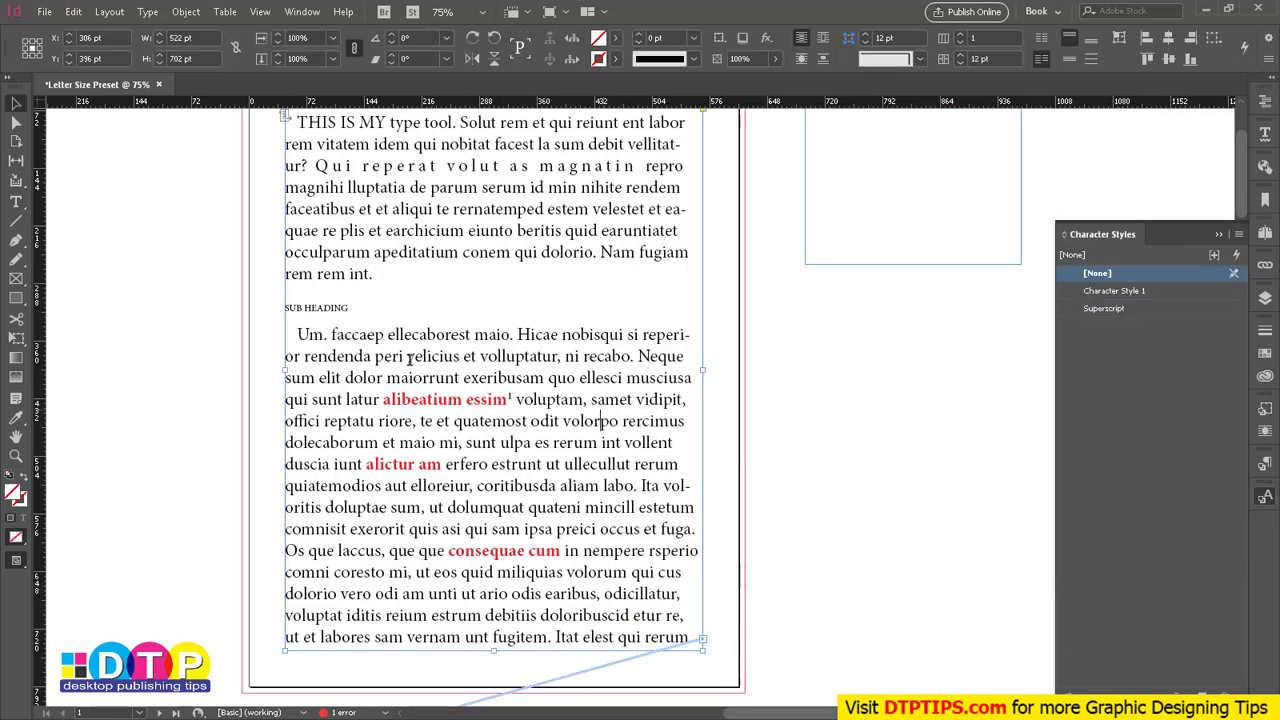
pyautogui.click(408, 357)
pyautogui.keyDown('shift'); pyautogui.click(592, 551); pyautogui.keyUp('shift')
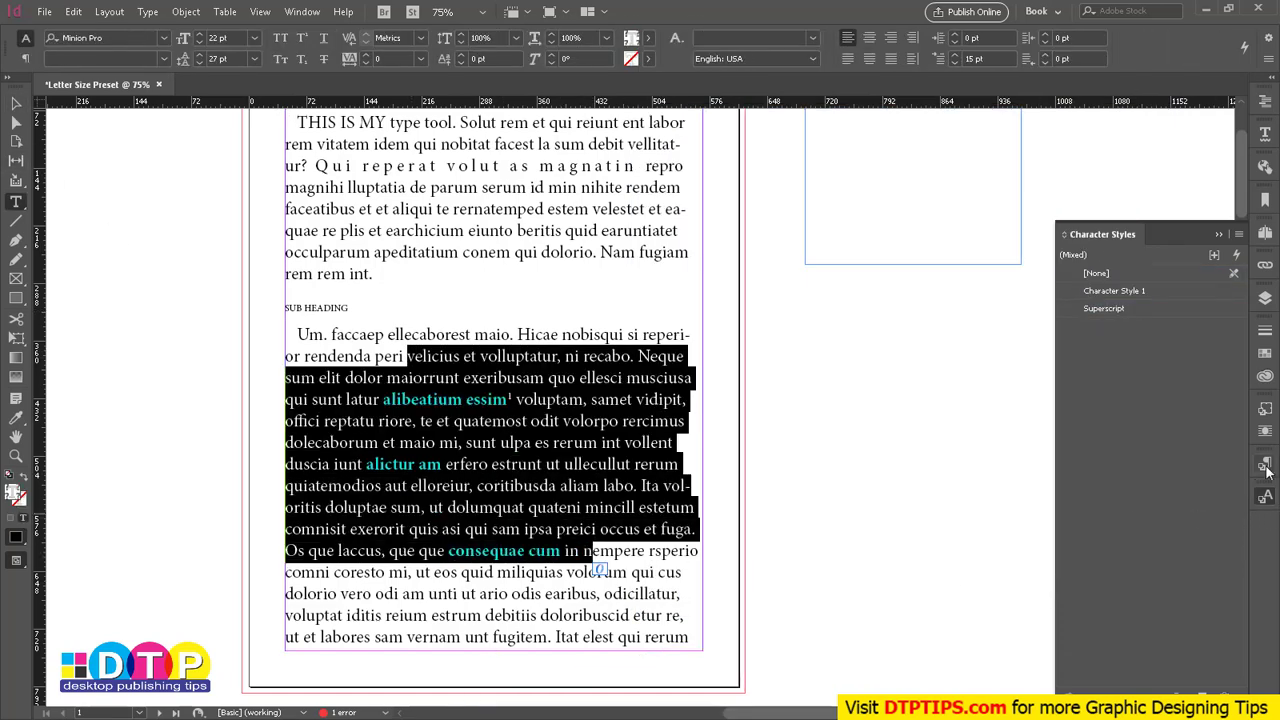
pyautogui.click(1264, 464)
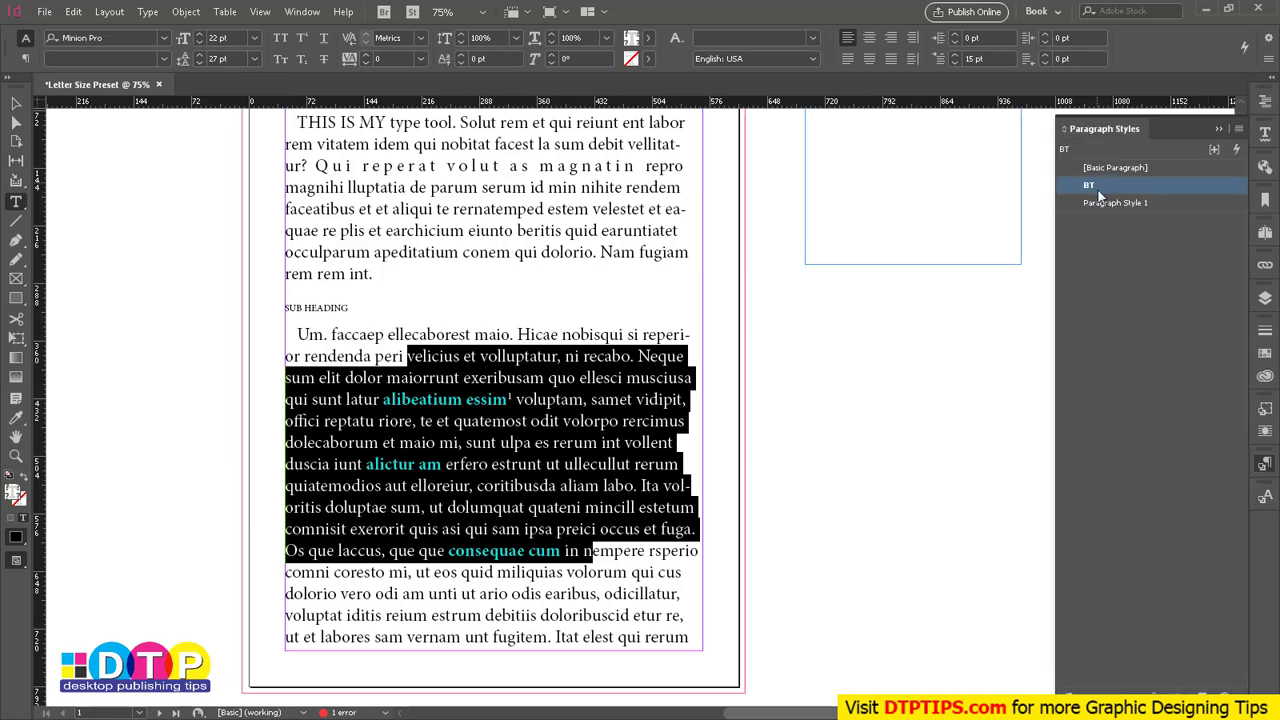
# - Compare BT style overrides in the letter-spaced "reperat volut as magnatin" passage with those in the paragraph under SUB HEADING
pyautogui.click(353, 166)
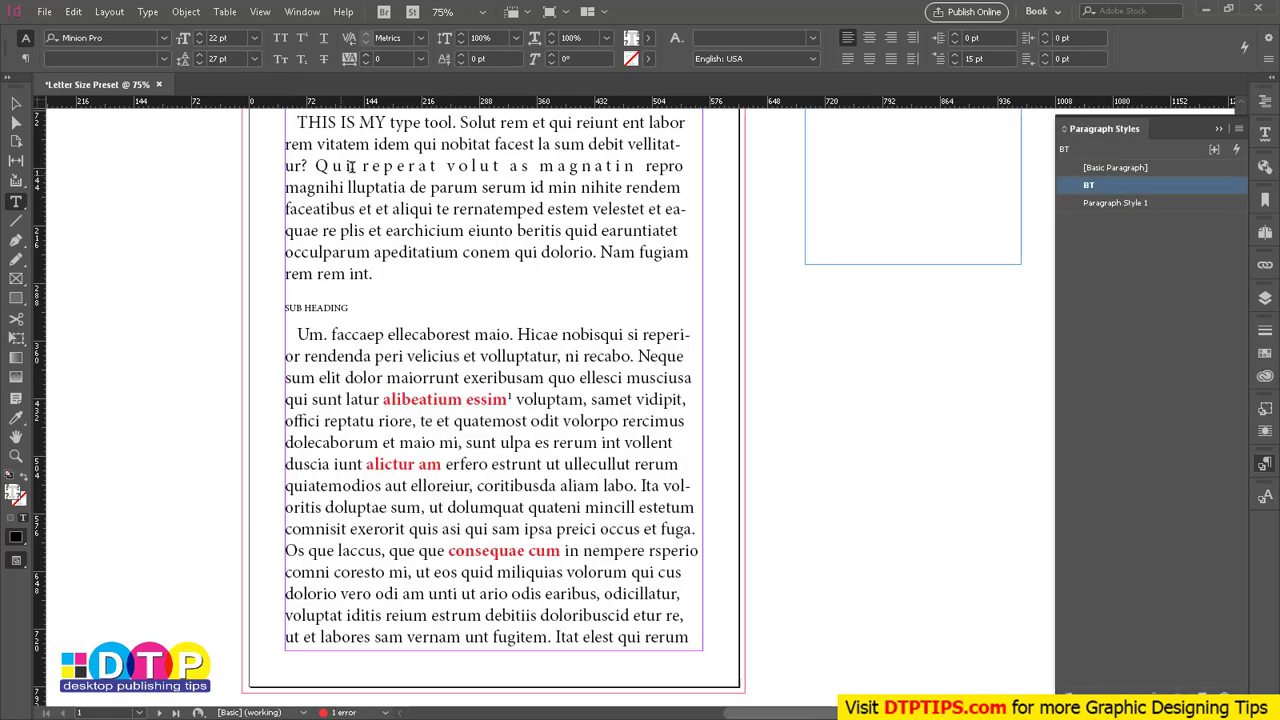
pyautogui.keyDown('shift'); pyautogui.click(380, 231); pyautogui.keyUp('shift')
pyautogui.click(16, 104)
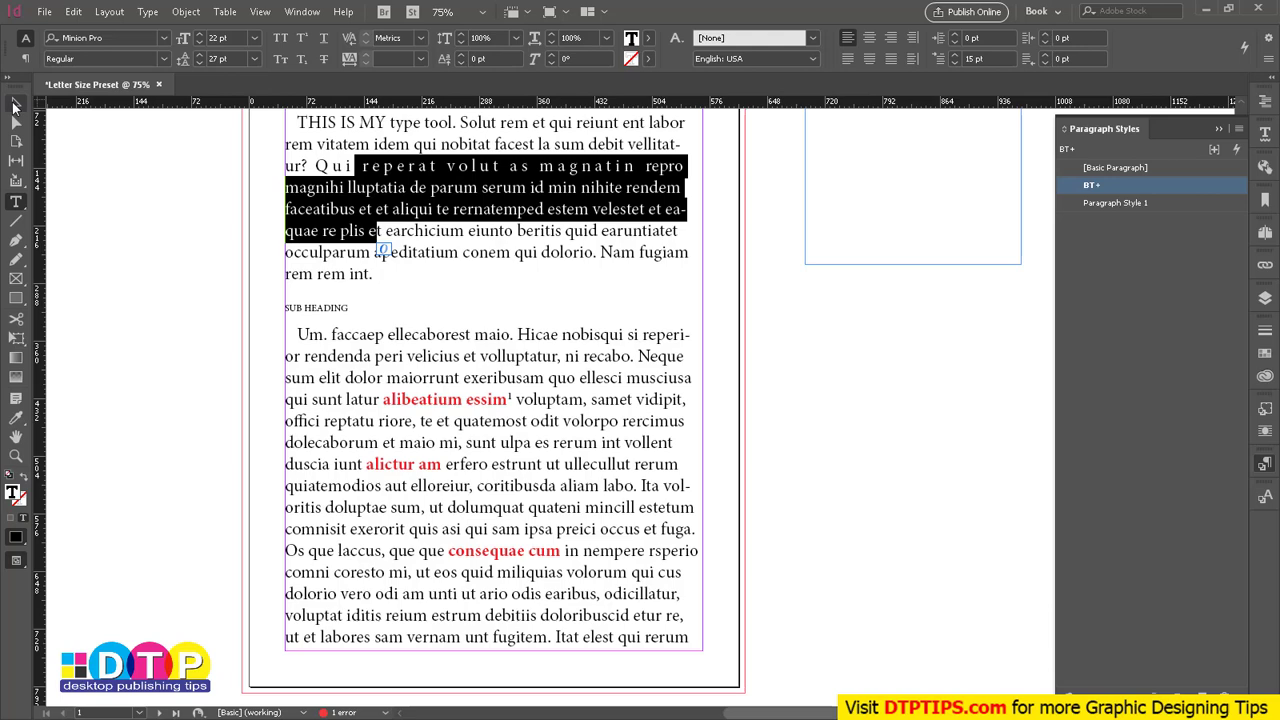
pyautogui.click(708, 463)
pyautogui.doubleClick(404, 362)
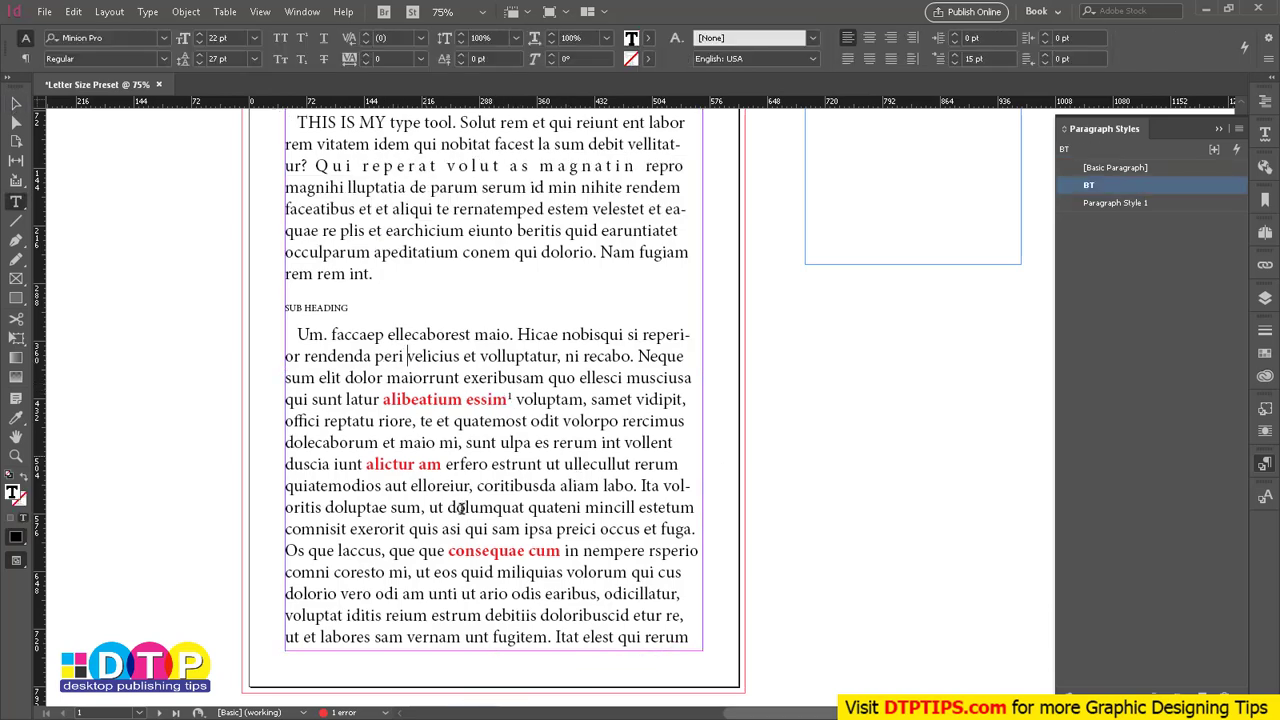
pyautogui.moveTo(344, 334); pyautogui.dragTo(627, 641)
# - Open the Preflight panel, expand the overset text error, and go to the affected text frame
pyautogui.click(385, 713)
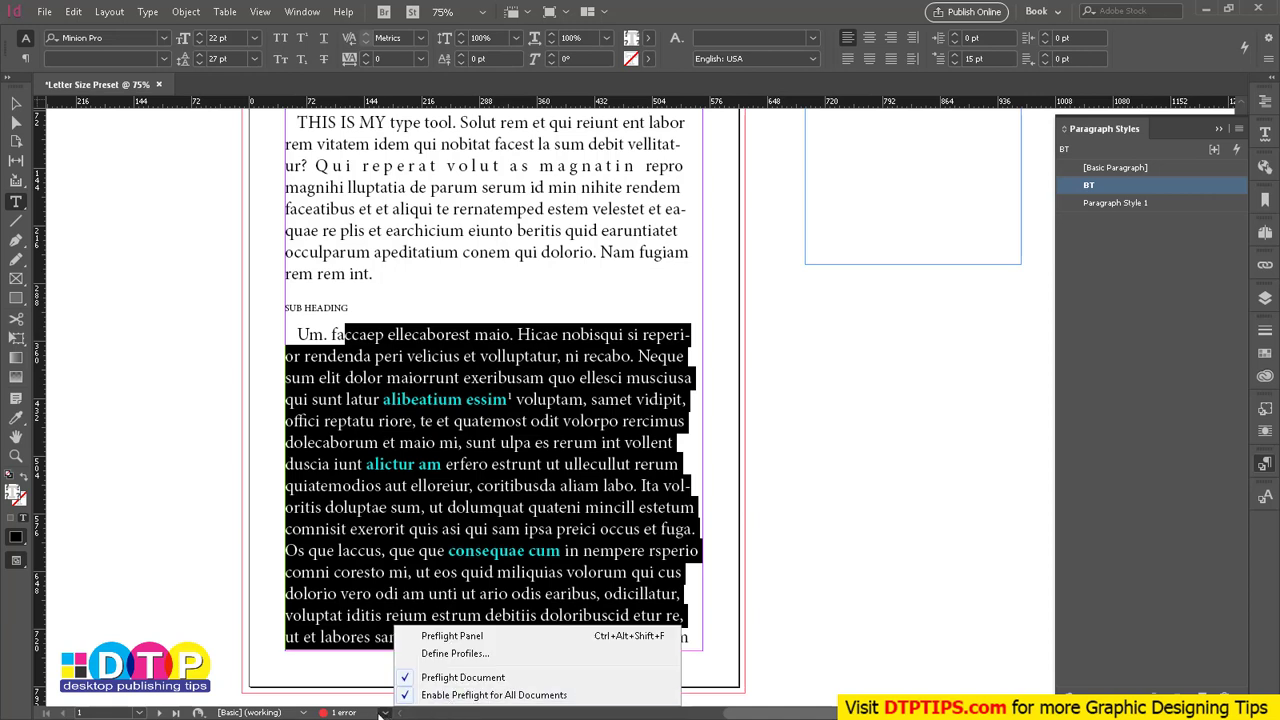
pyautogui.click(328, 714)
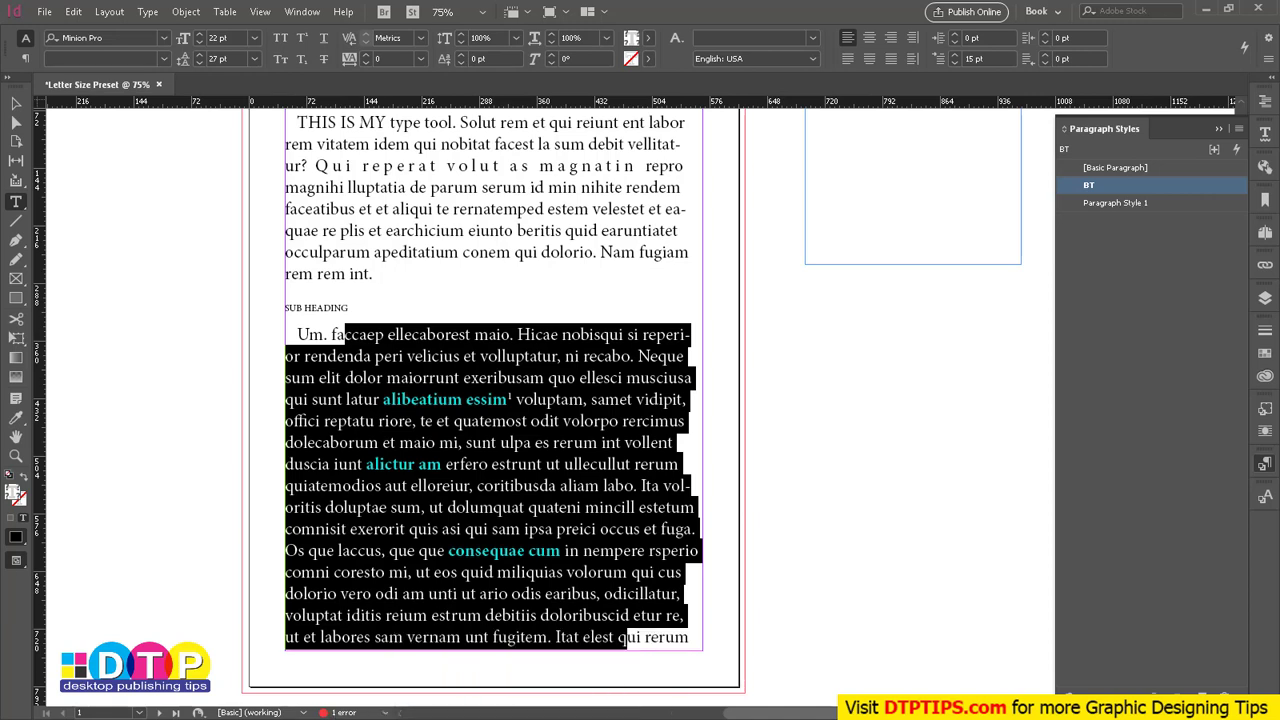
pyautogui.moveTo(2, 262); pyautogui.dragTo(911, 174)
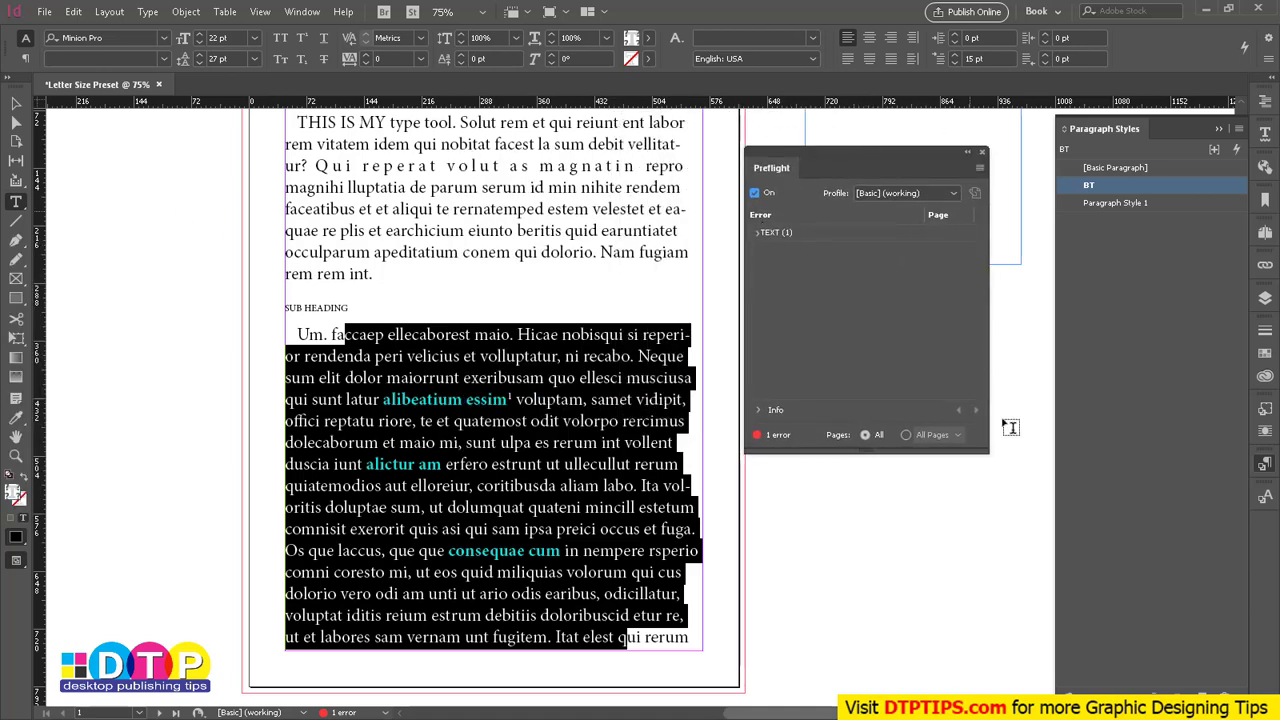
pyautogui.click(757, 233)
pyautogui.click(772, 251)
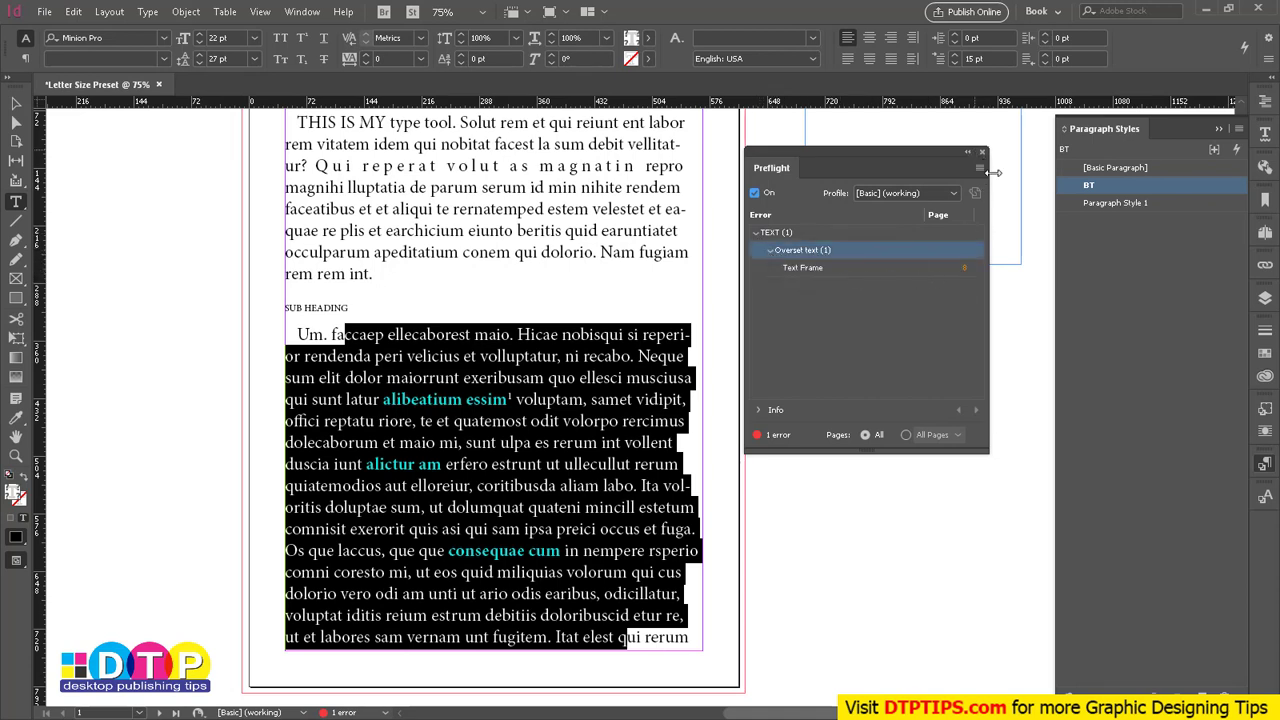
pyautogui.click(966, 270)
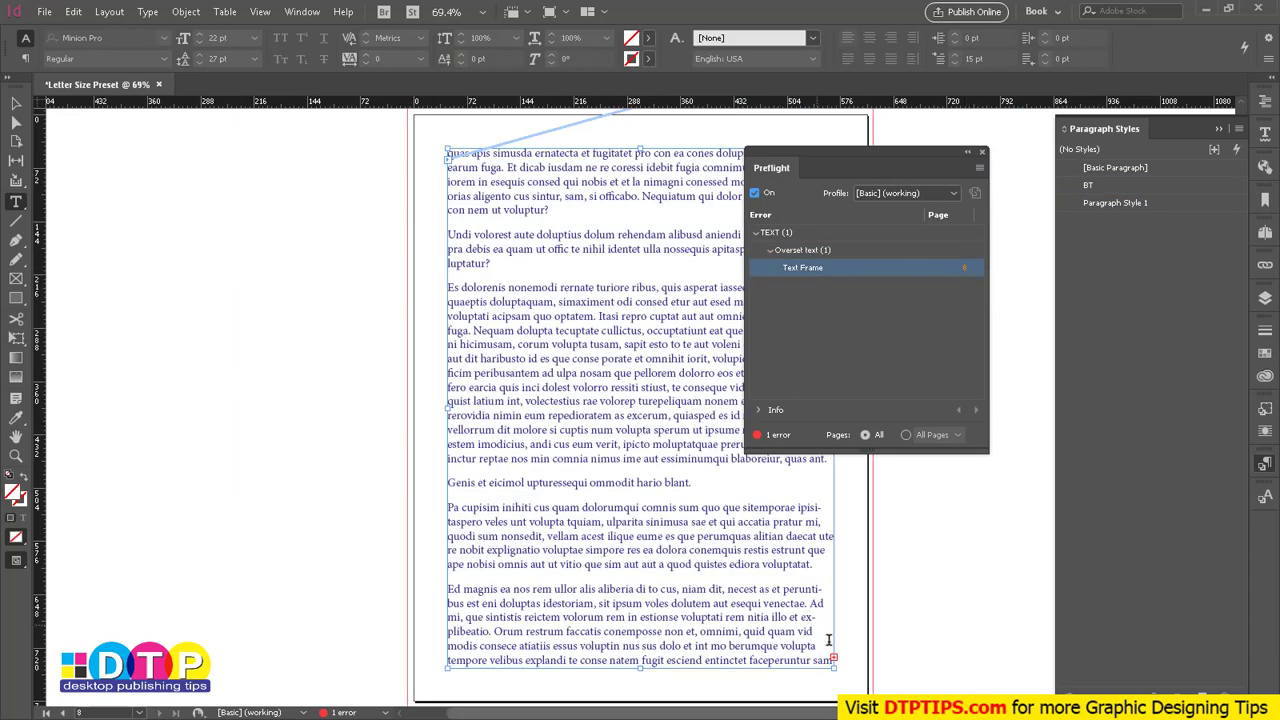
# - Move the Preflight panel clear of the page and autoflow the frame's overset text onto additional pages
pyautogui.click(15, 105)
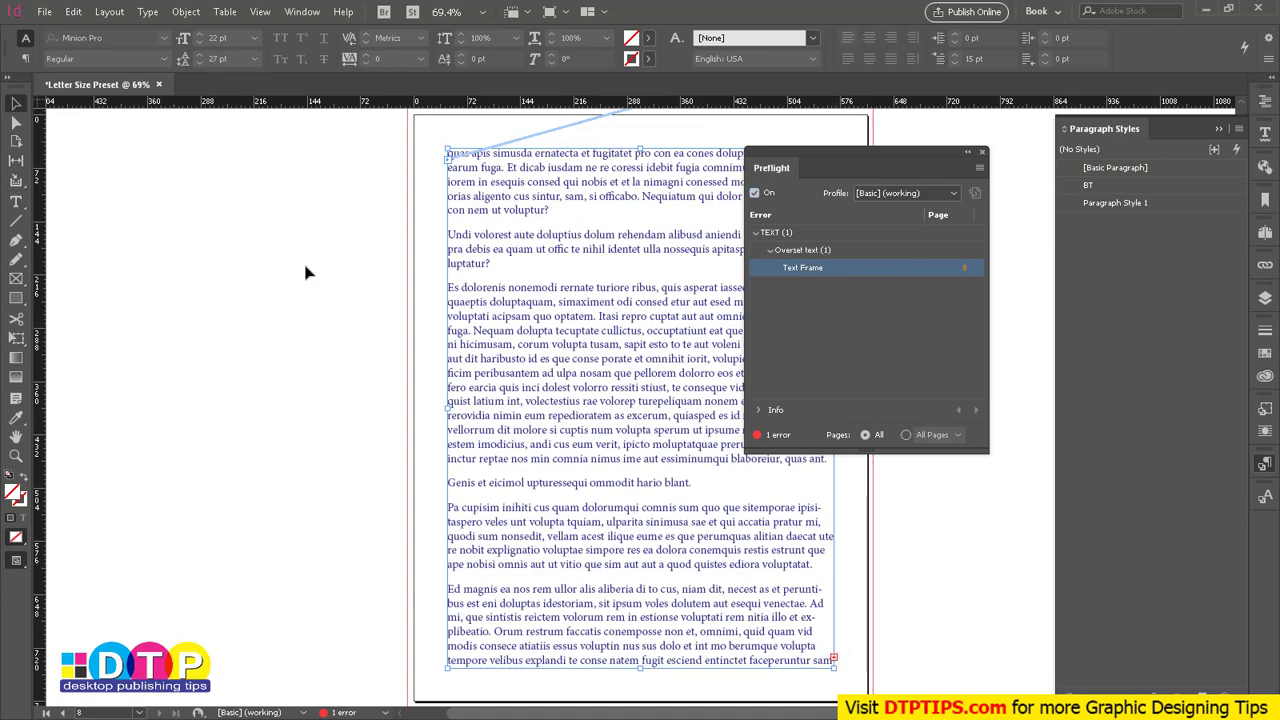
pyautogui.scroll(-1, 600, 400)
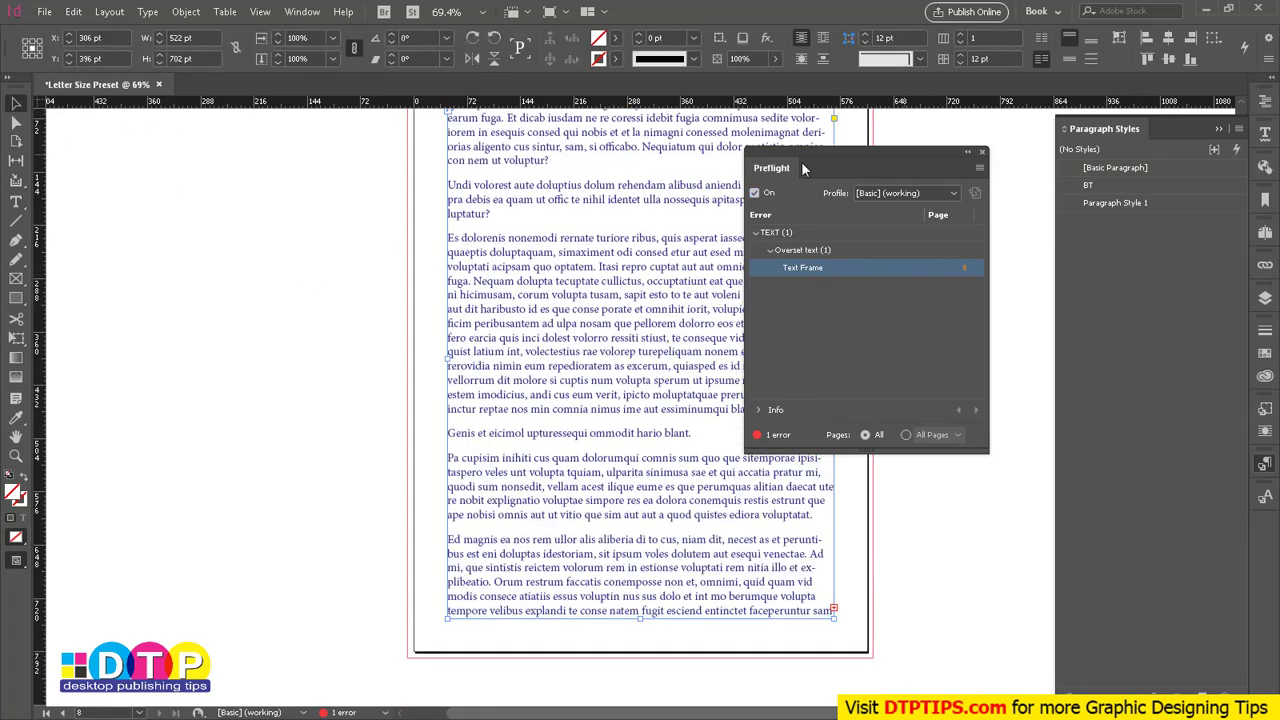
pyautogui.moveTo(801, 161); pyautogui.dragTo(146, 210)
pyautogui.click(835, 608)
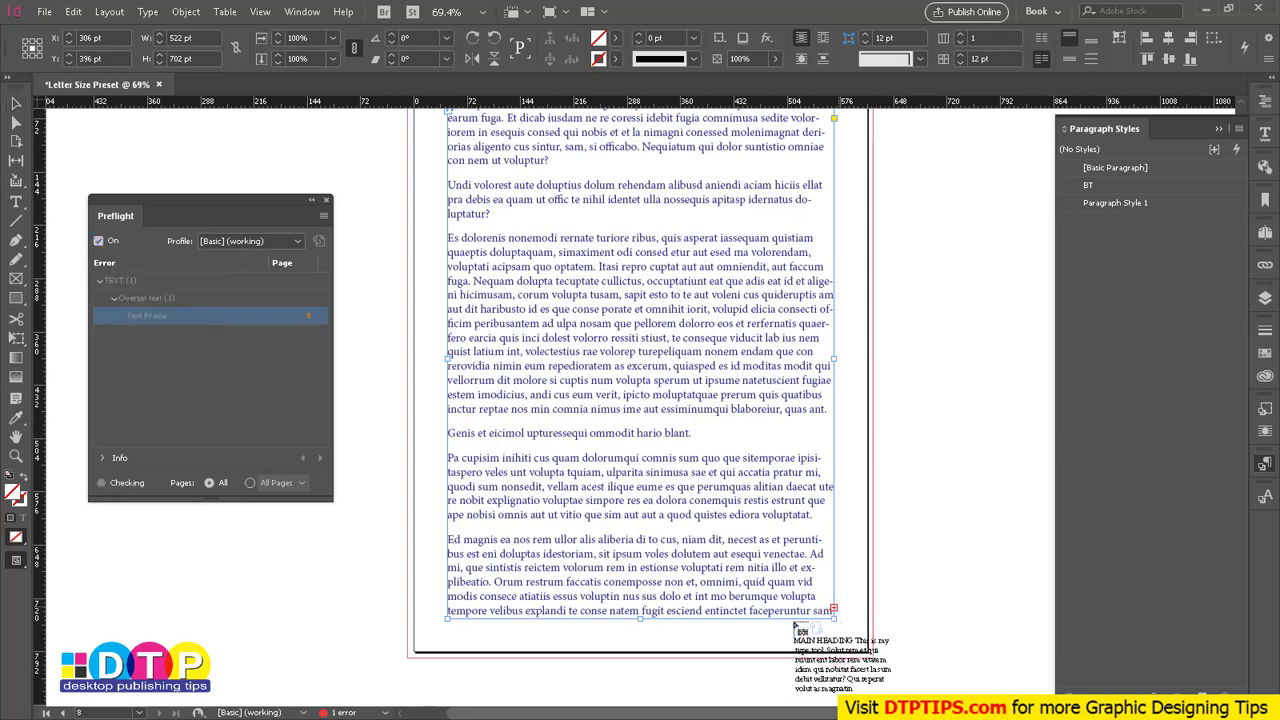
pyautogui.keyDown('shift'); pyautogui.click(529, 628); pyautogui.keyUp('shift')
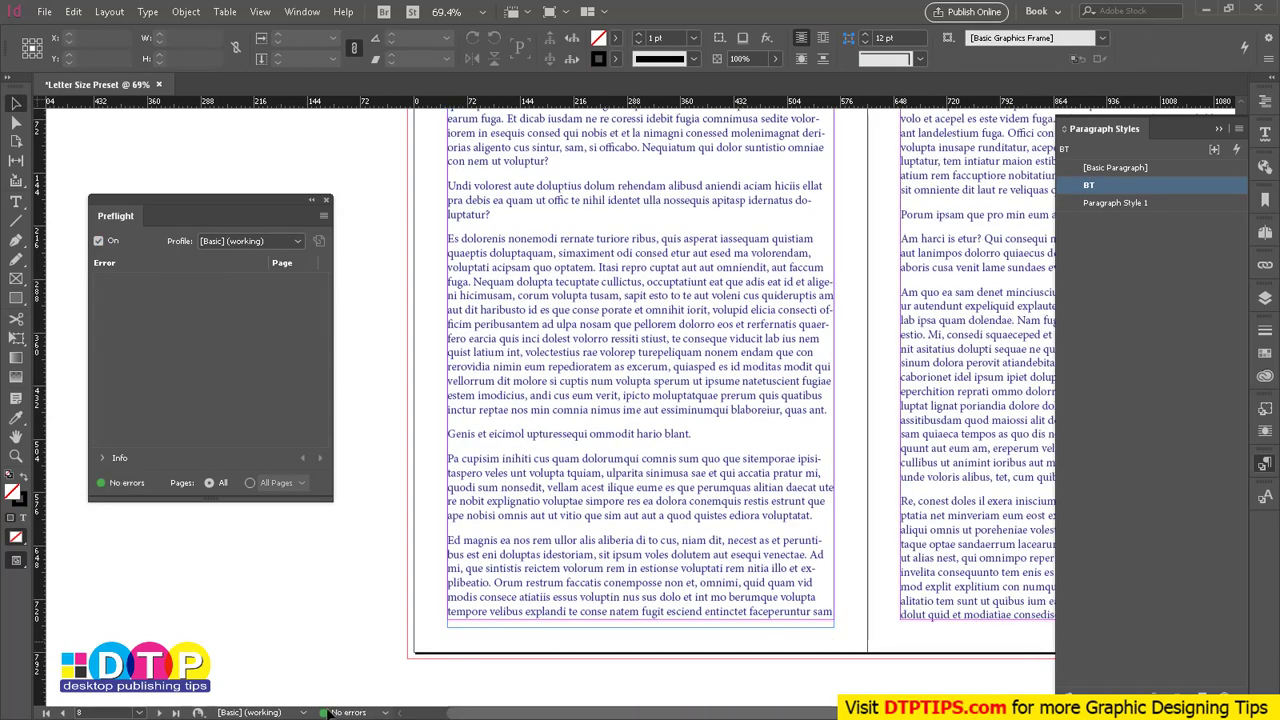
# - Review the end of the autoflowed text on the added pages and close the Preflight panel
pyautogui.scroll(-10, 900, 460)
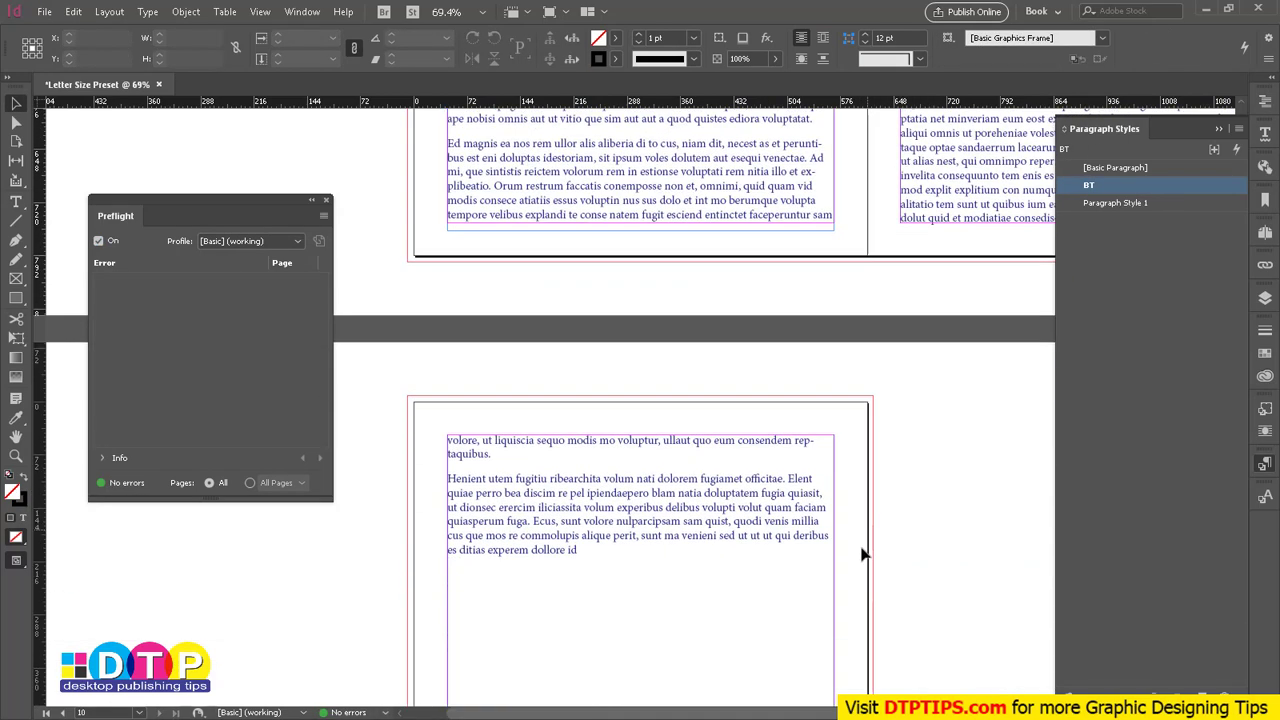
pyautogui.scroll(3, 765, 541)
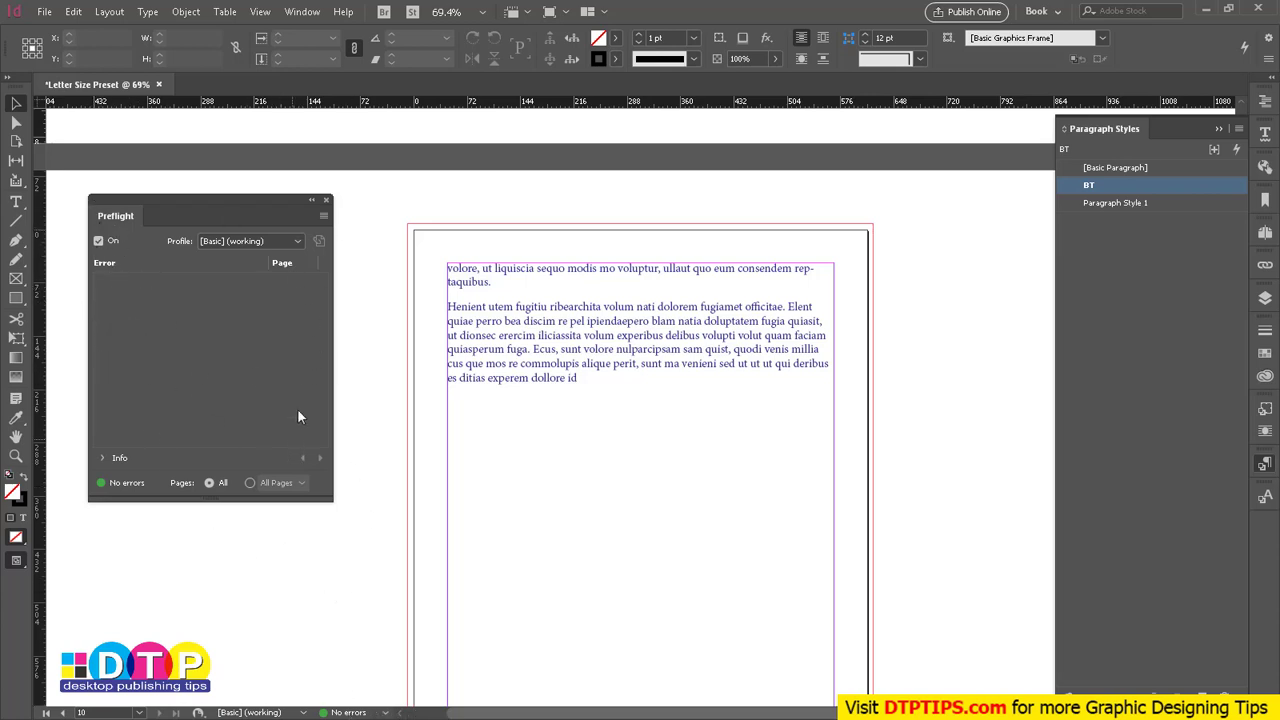
pyautogui.click(326, 200)
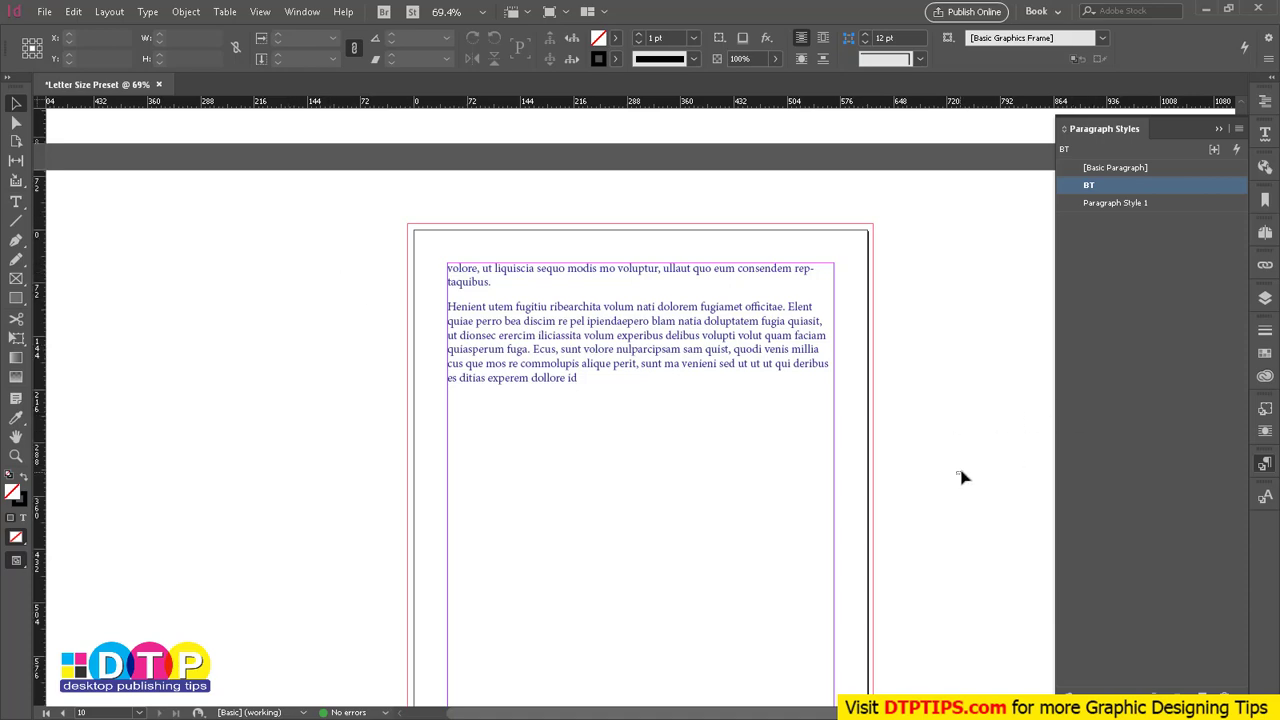
# - Return to the first page and check the paragraph under MAIN HEADING for overrides of the BT paragraph style
pyautogui.hscroll(6, 880, 505)
pyautogui.scroll(15, 797, 523)
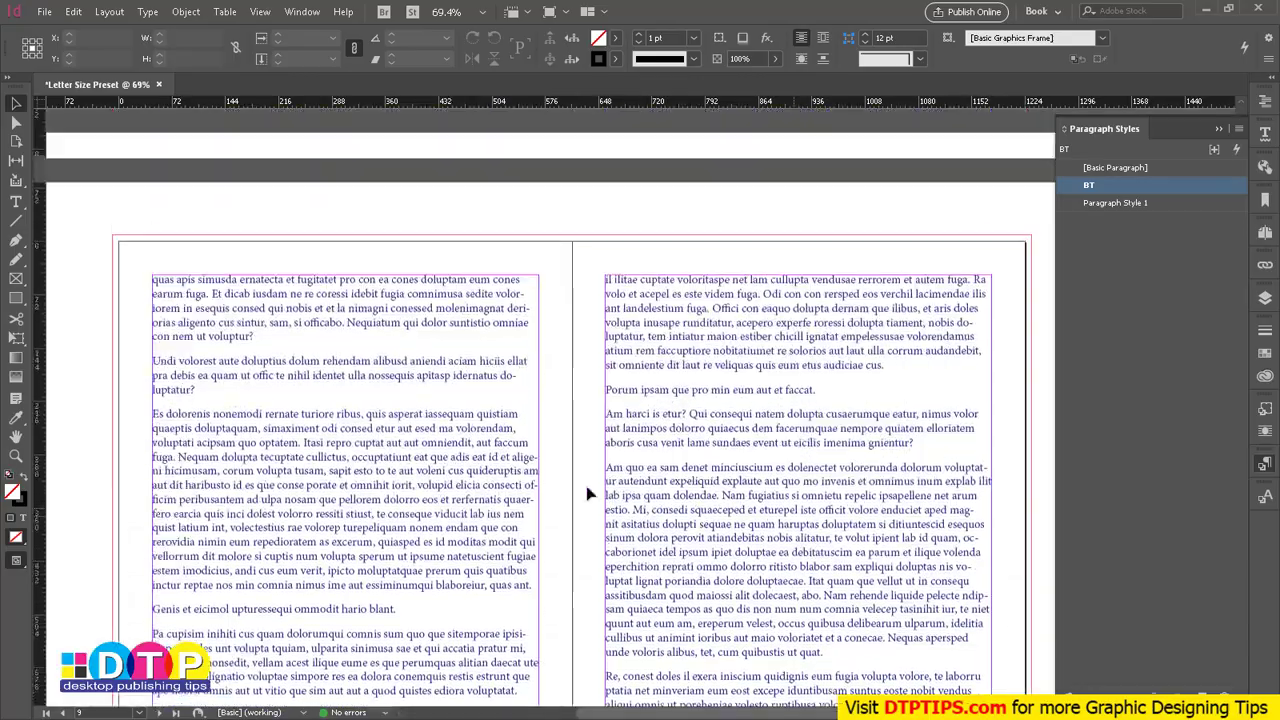
pyautogui.scroll(20, 589, 493)
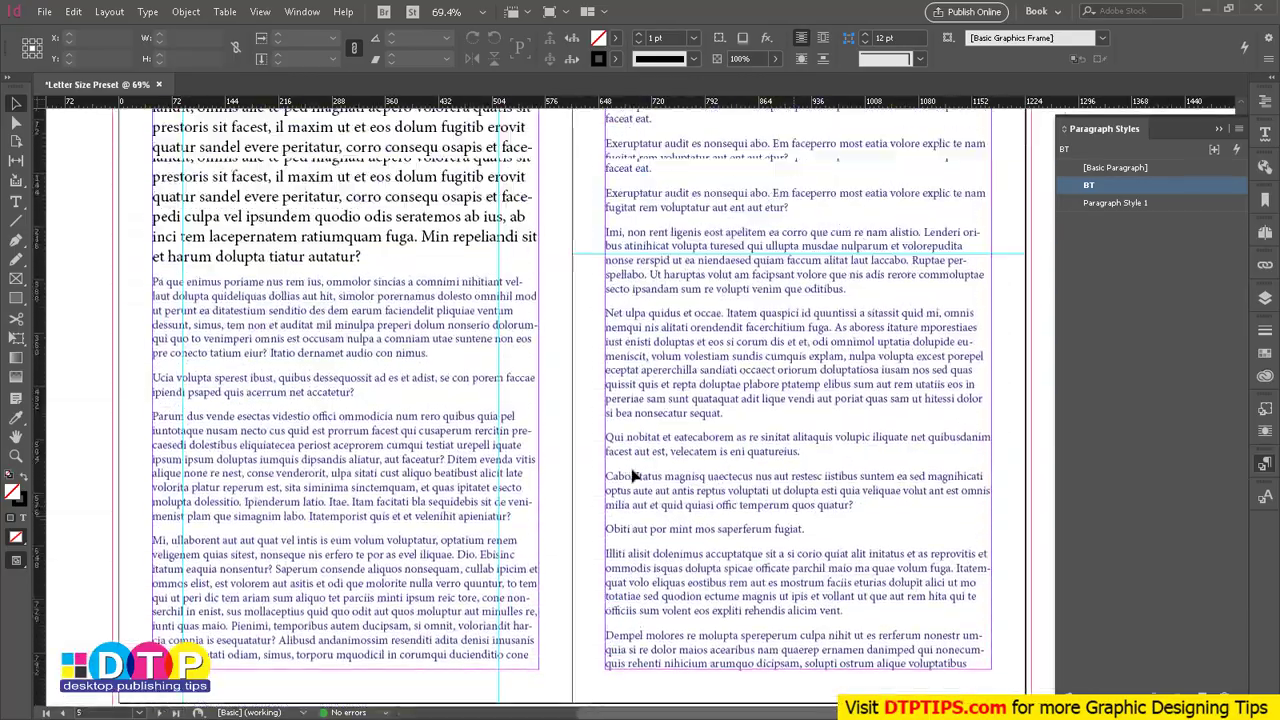
pyautogui.scroll(20, 632, 477)
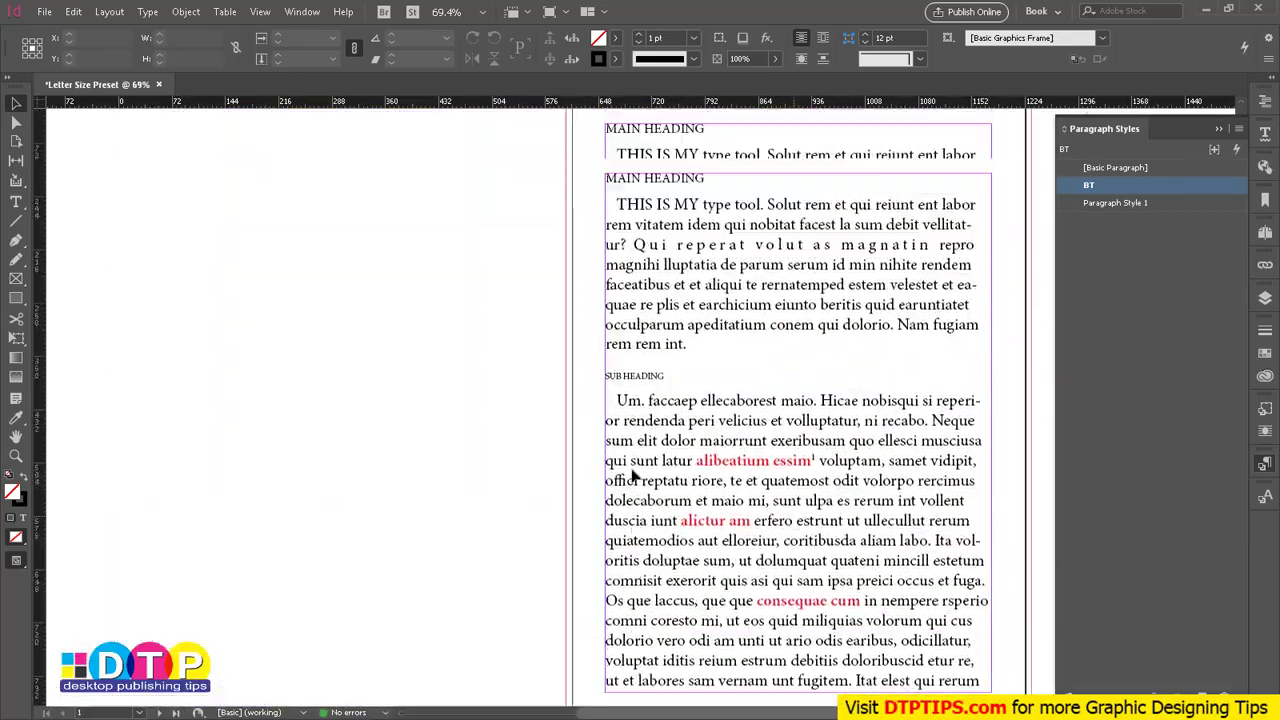
pyautogui.scroll(3, 632, 477)
pyautogui.hscroll(-5, 826, 480)
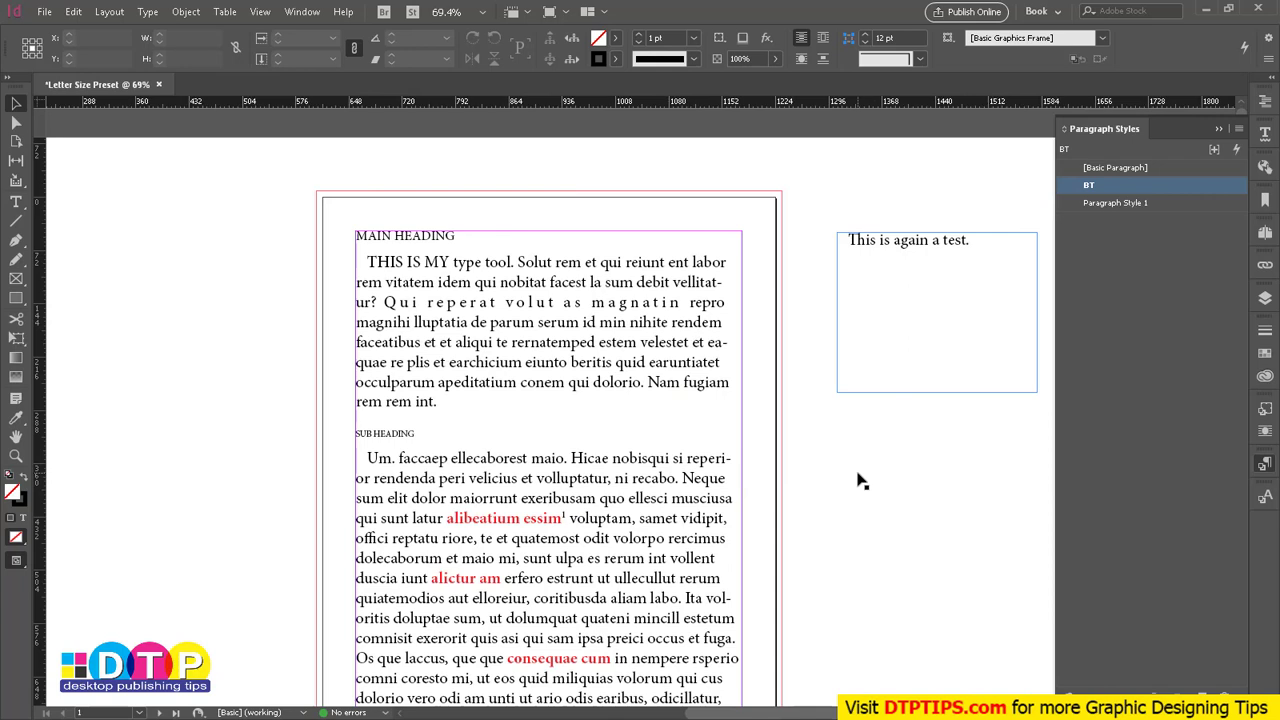
pyautogui.click(400, 285)
pyautogui.doubleClick(395, 282)
pyautogui.moveTo(386, 281); pyautogui.dragTo(566, 372)
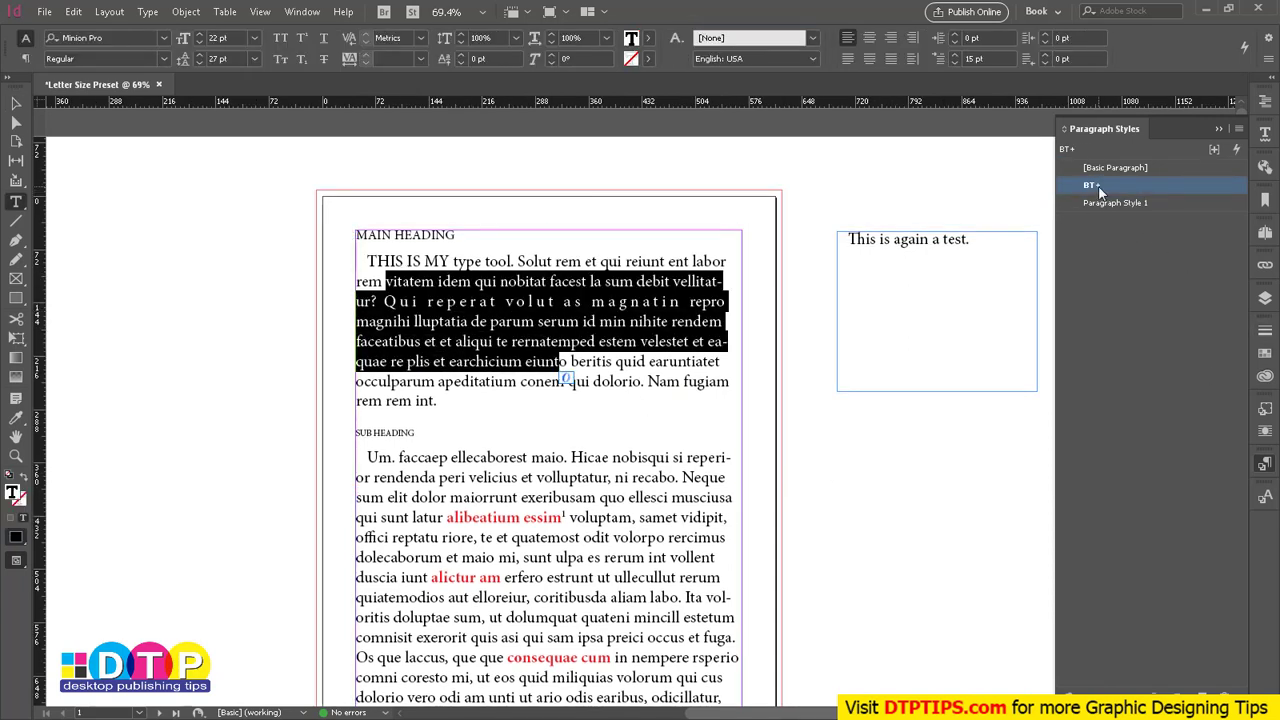
# - Create a new character style from the letter-spaced text "Qui reperat volut as magnatin" under MAIN HEADING
pyautogui.click(548, 301)
pyautogui.moveTo(385, 301); pyautogui.dragTo(682, 301)
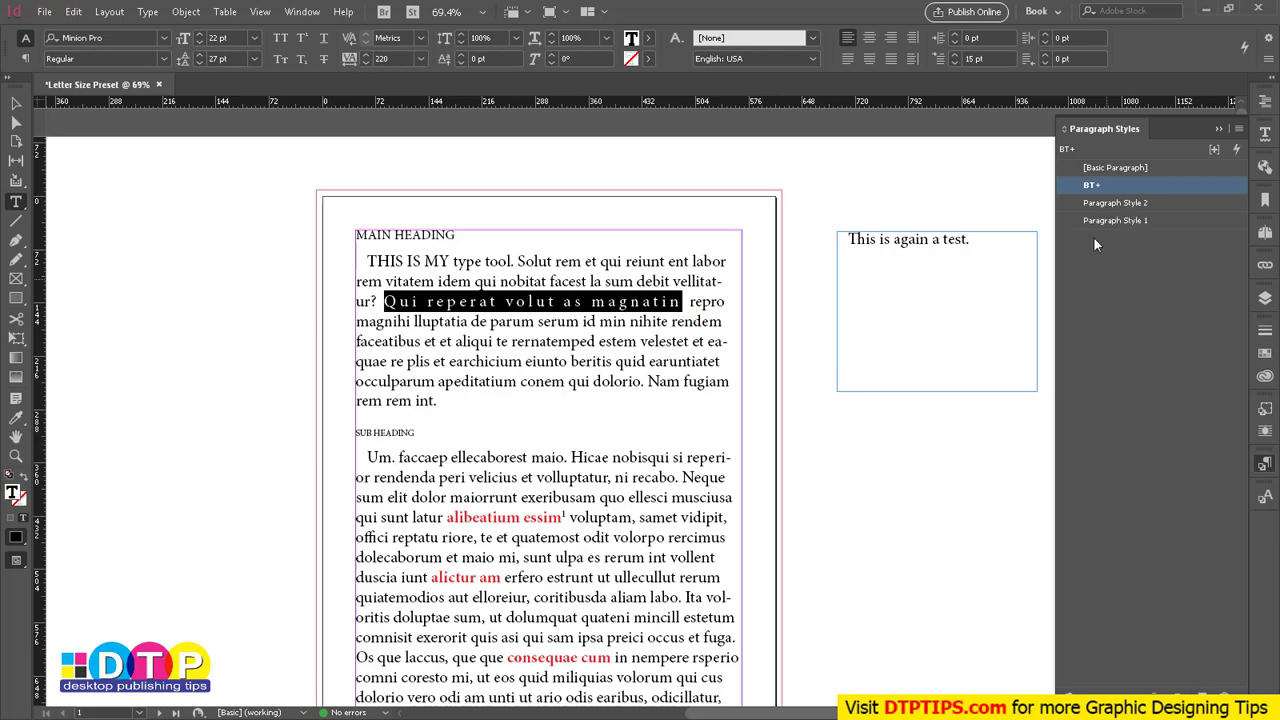
pyautogui.click(1265, 496)
pyautogui.click(1201, 693)
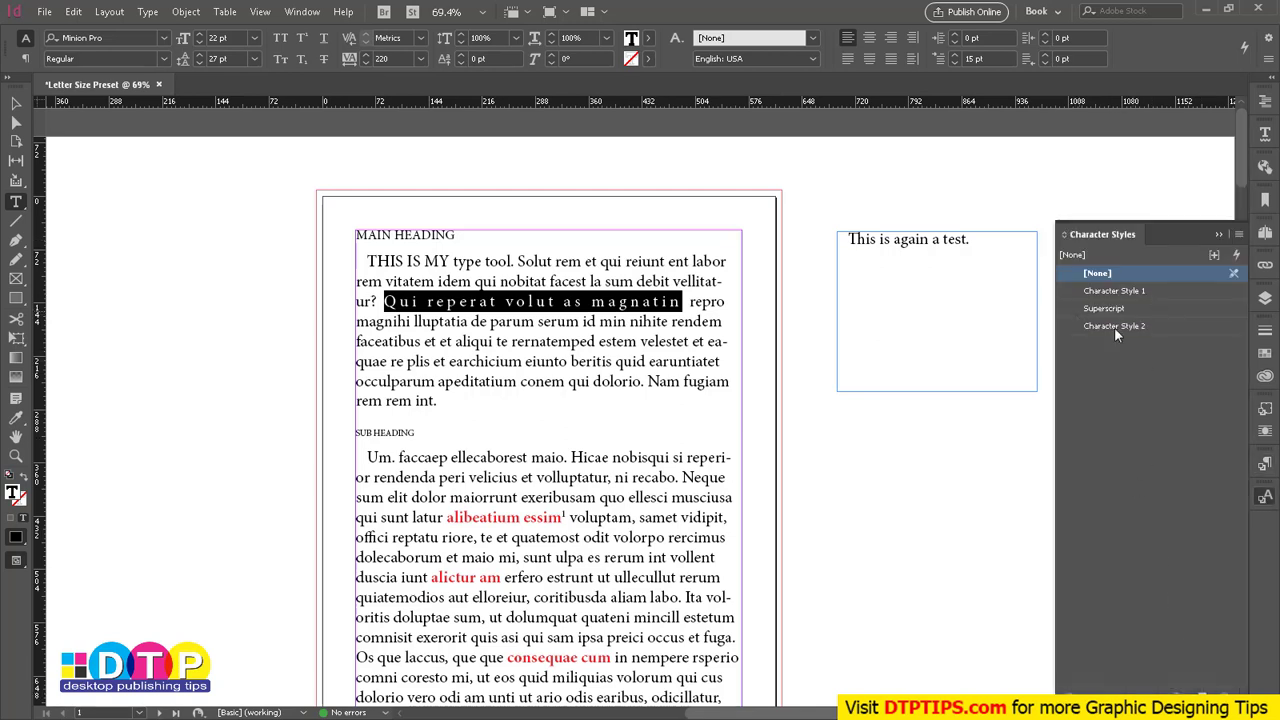
# - Apply the new character style to the selected letter-spaced text and rename the style as "Horizongal Spacing"
pyautogui.doubleClick(1123, 325)
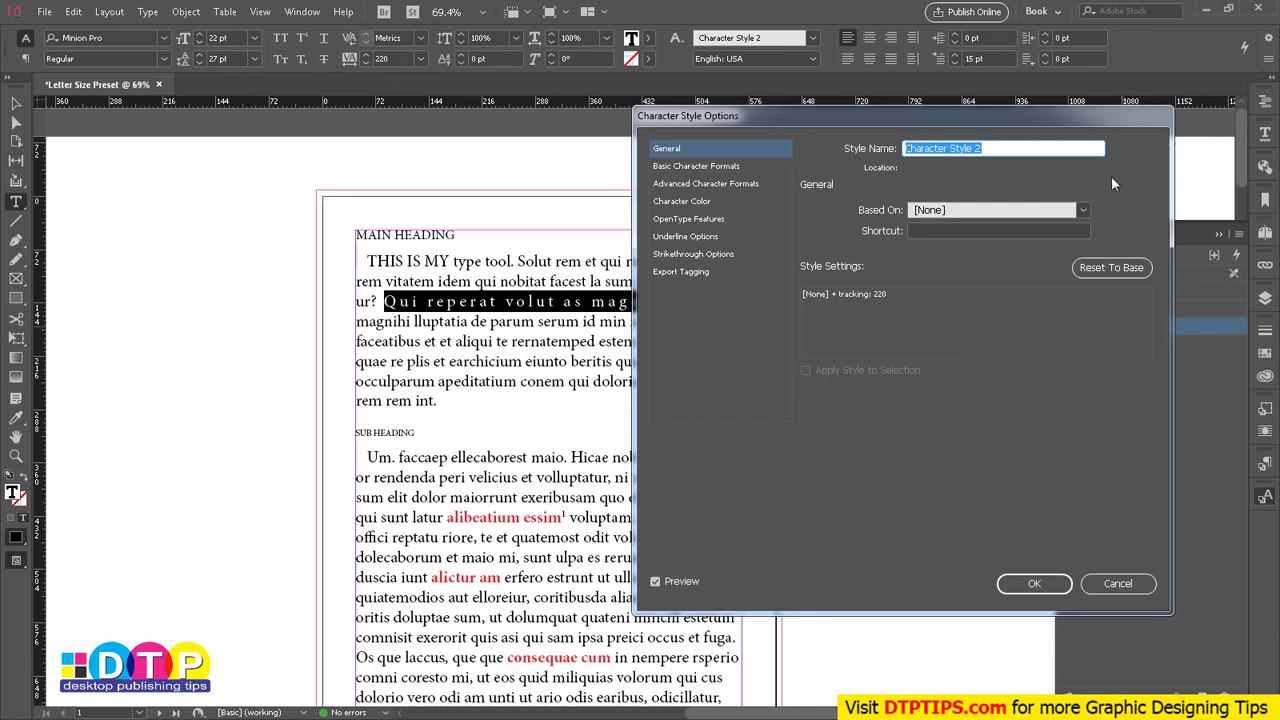
pyautogui.write('Spac')
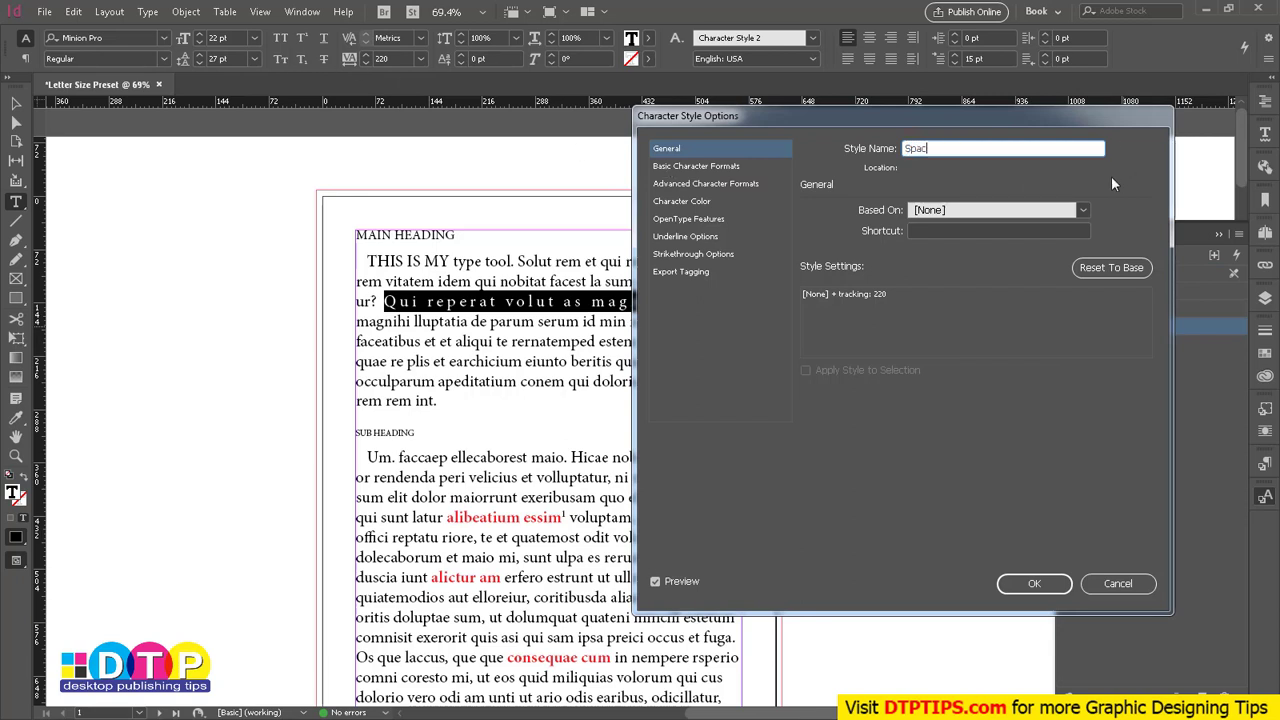
pyautogui.write('ing')
pyautogui.write('Horiz')
pyautogui.write('ongal')
pyautogui.press('Return')
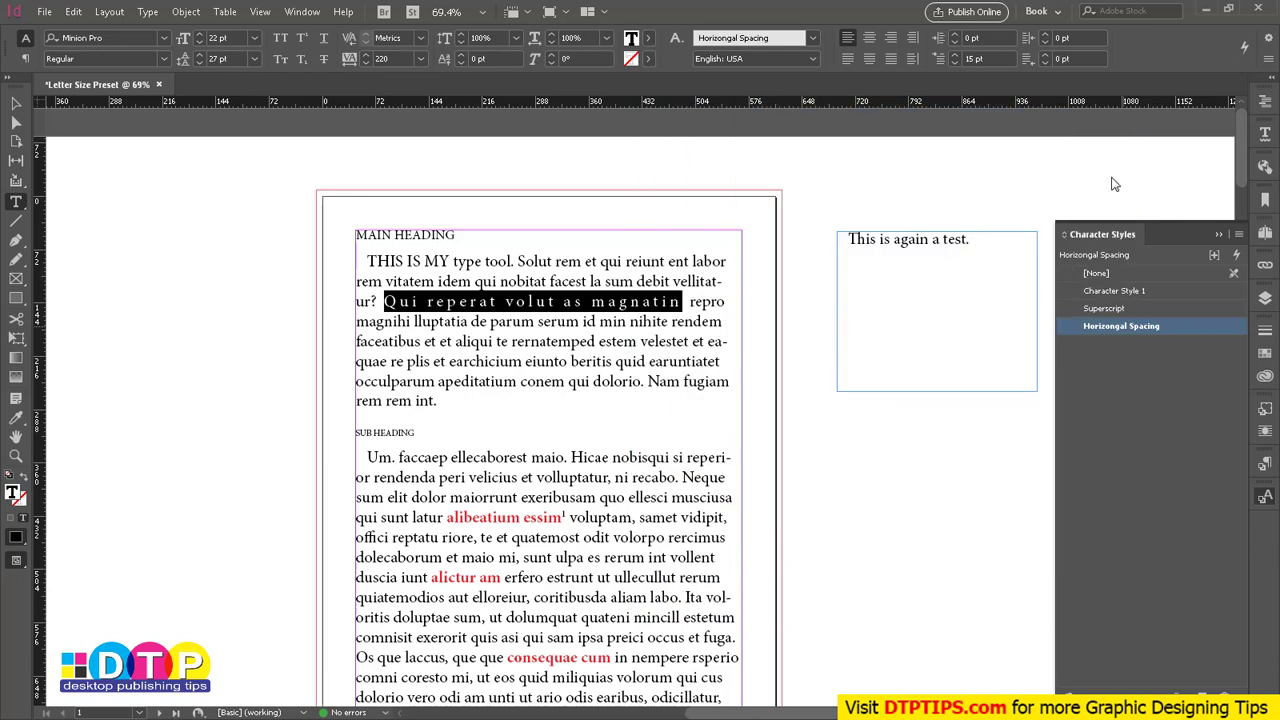
# - Recheck the letter-spaced text and the paragraph from "Solut rem" to "conem" for BT paragraph style overrides
pyautogui.click(1264, 464)
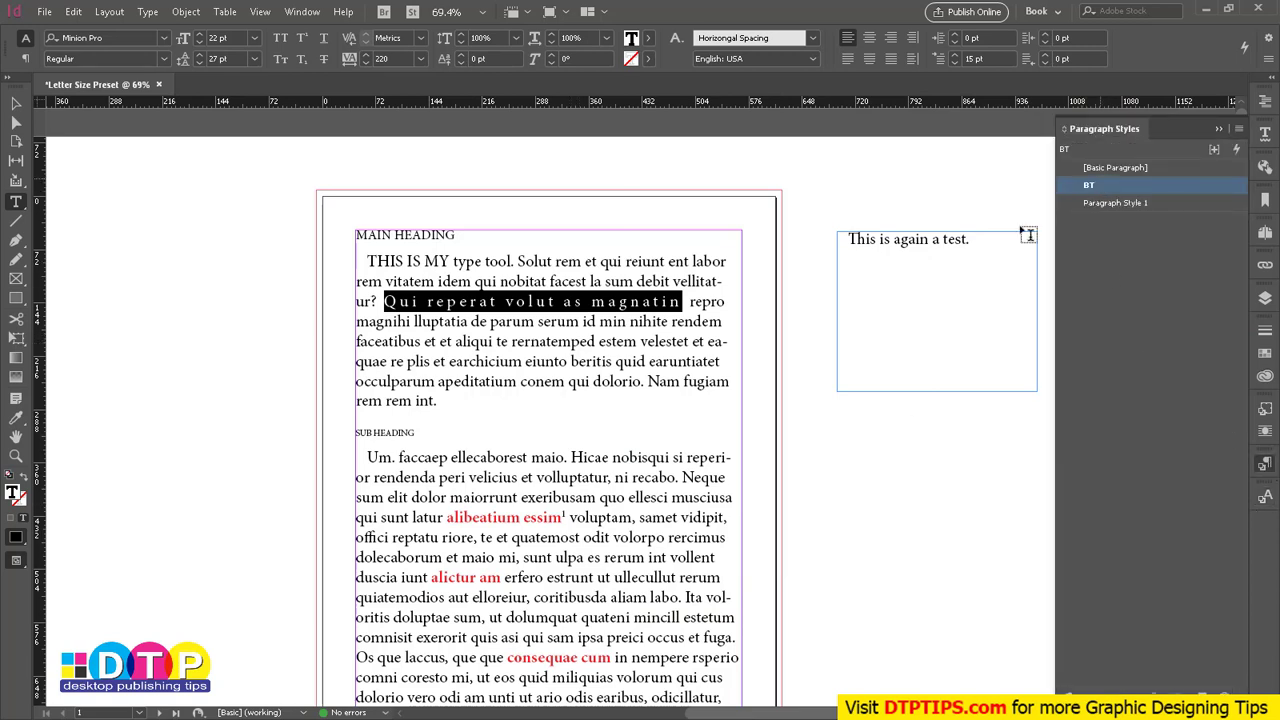
pyautogui.click(595, 275)
pyautogui.moveTo(523, 262); pyautogui.dragTo(557, 398)
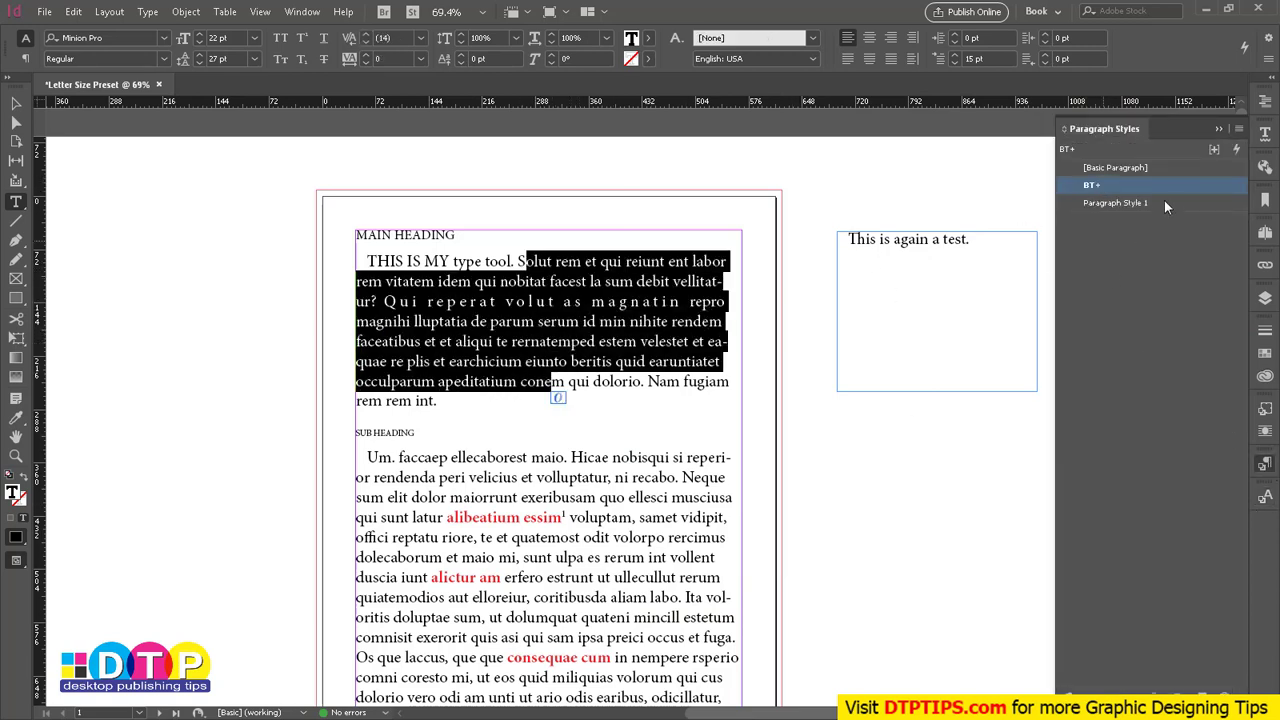
pyautogui.click(517, 340)
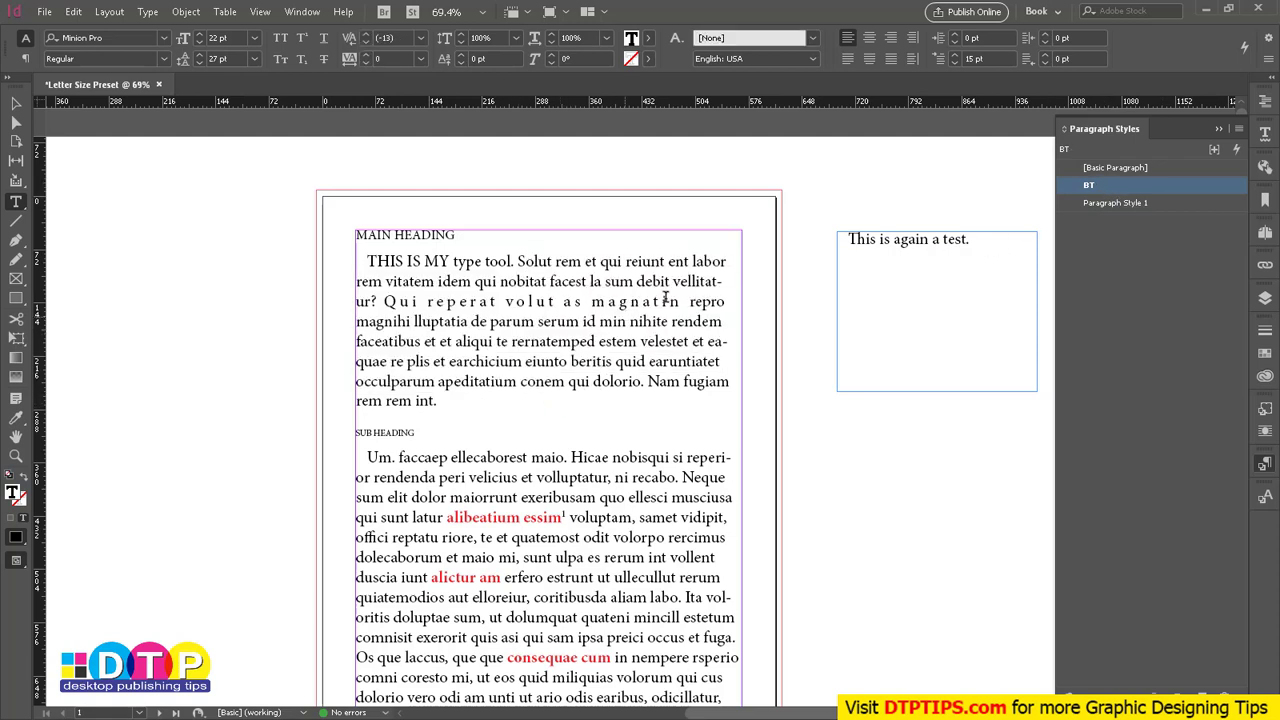
# - Apply the Horizongal Spacing character style to the "in" of "magnatin" plus its trailing space, and check that text for BT overrides
pyautogui.moveTo(663, 301); pyautogui.dragTo(689, 302)
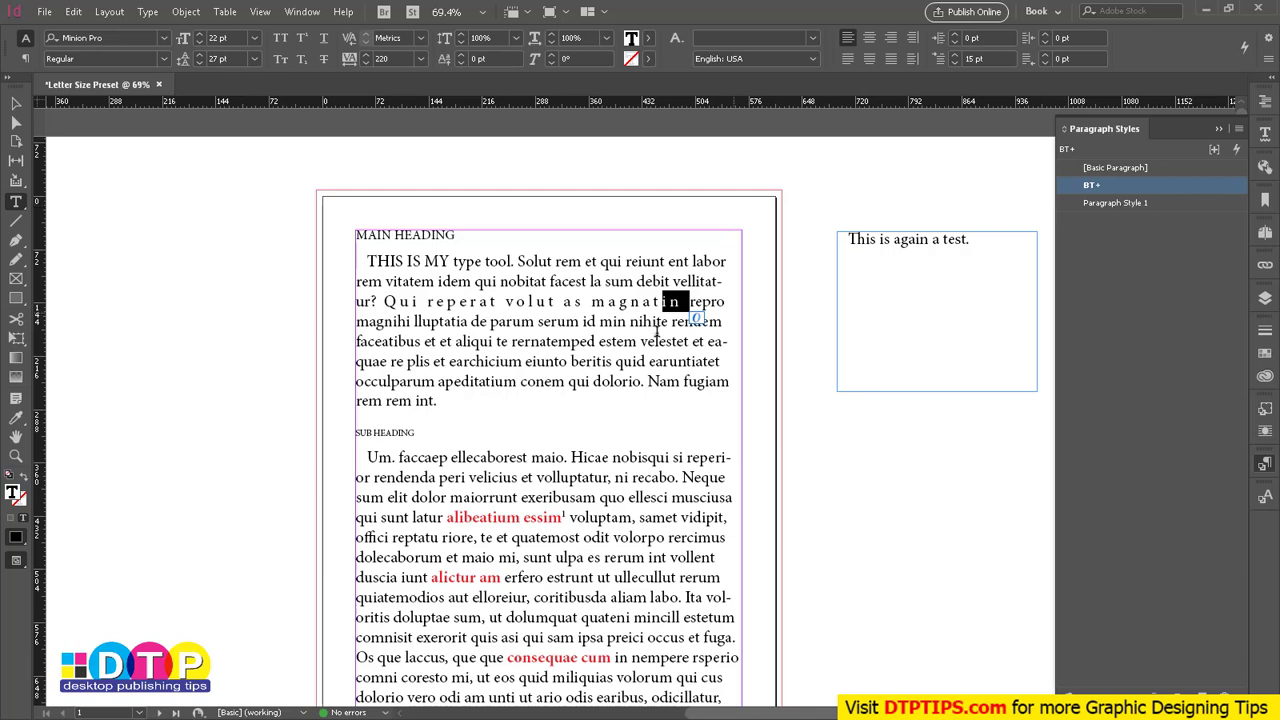
pyautogui.click(1264, 496)
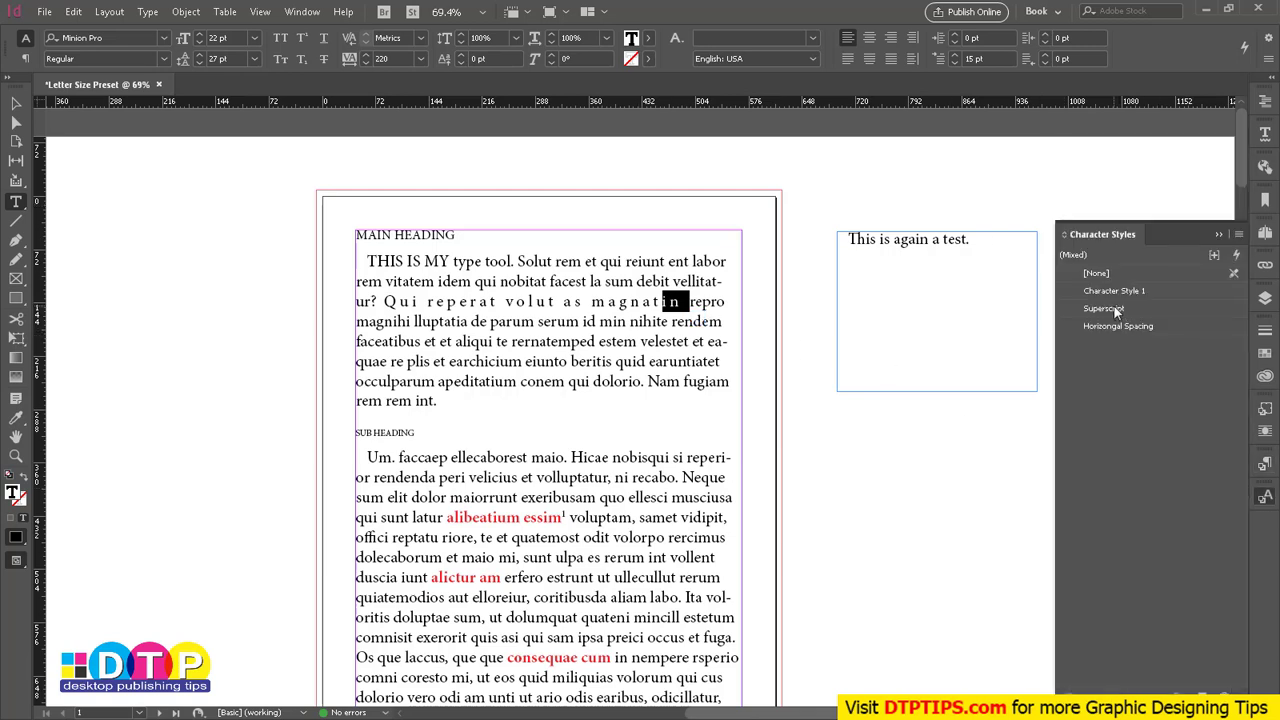
pyautogui.click(1114, 327)
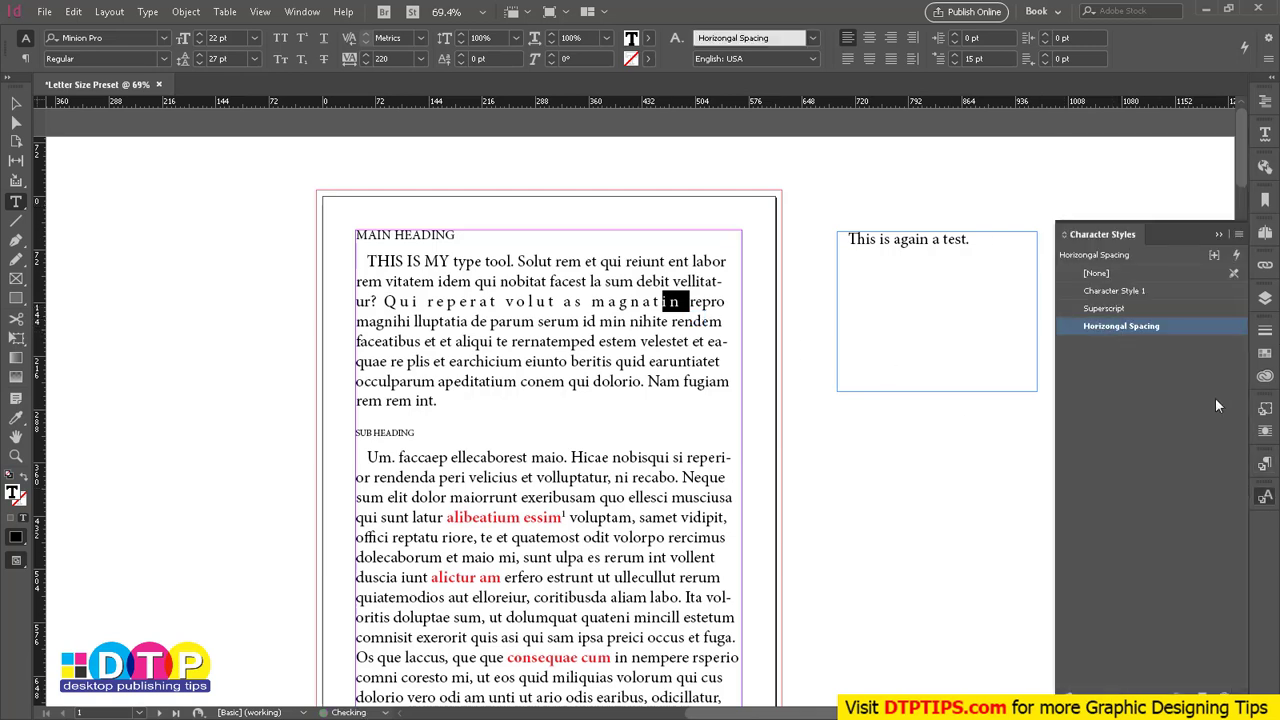
pyautogui.click(1263, 467)
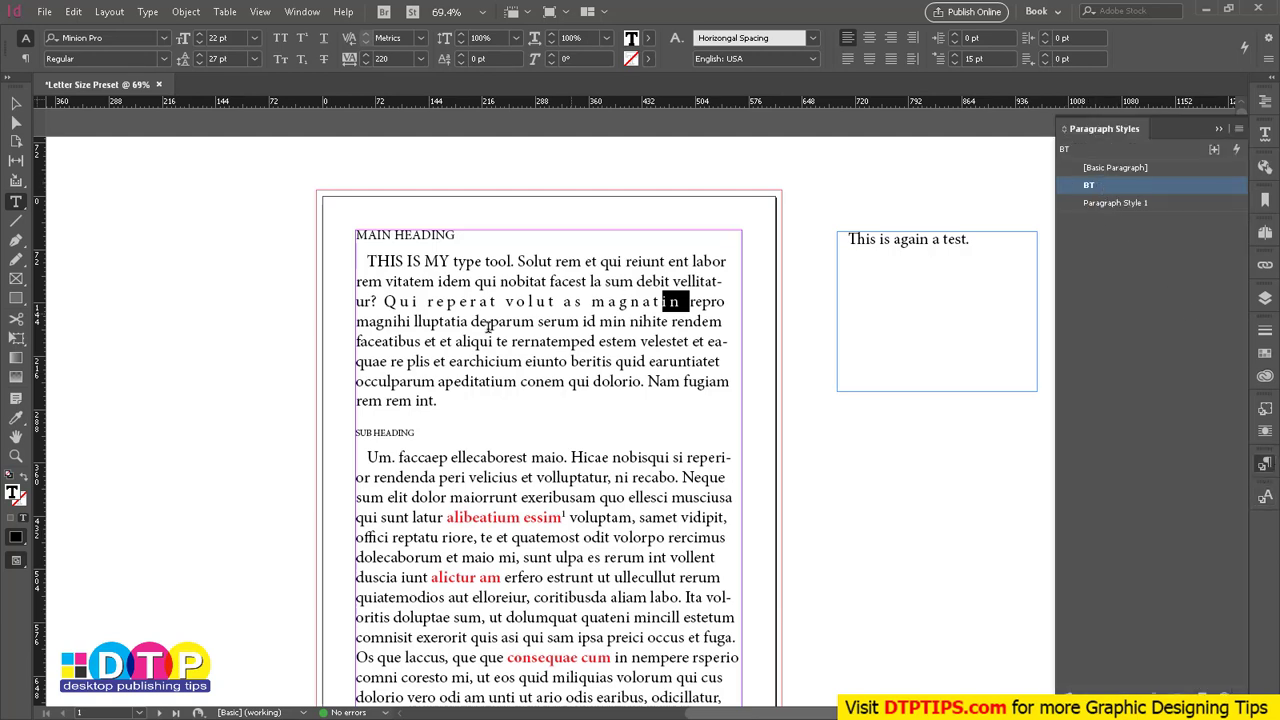
pyautogui.click(480, 336)
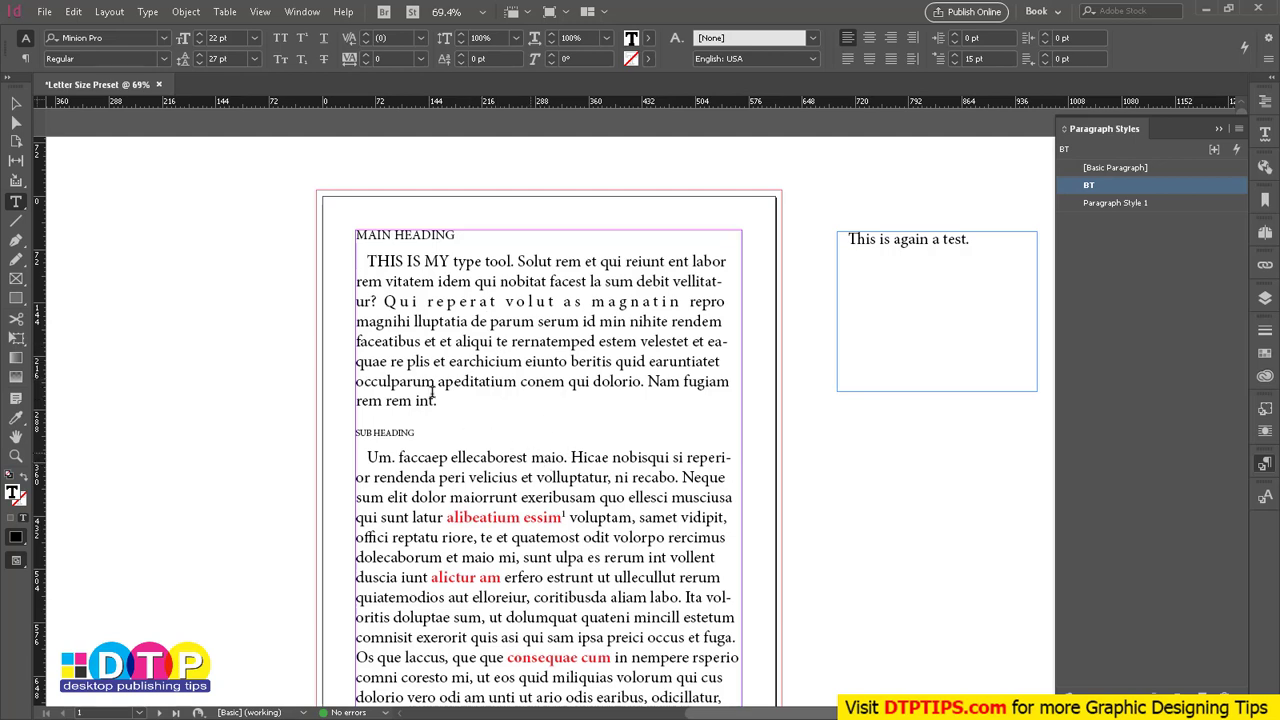
# - Show the hidden characters in the document and examine the marks around the MAIN HEADING paragraph up close
pyautogui.click(148, 12)
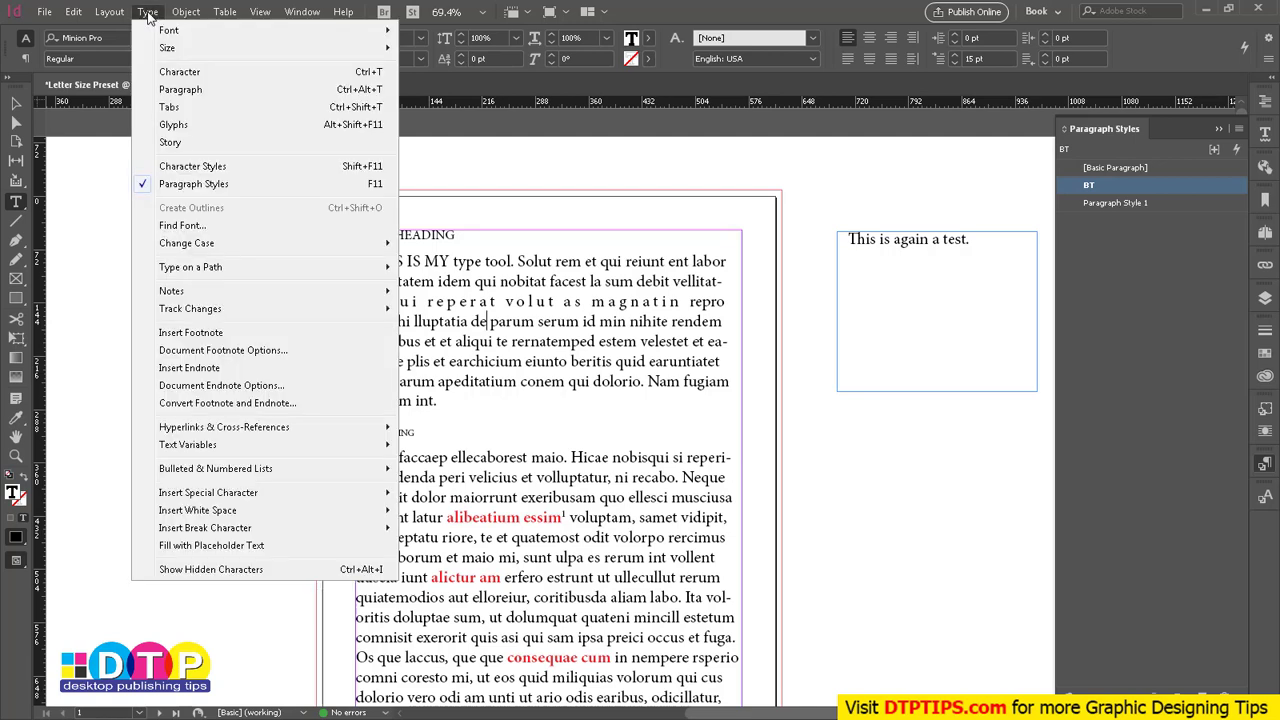
pyautogui.click(180, 570)
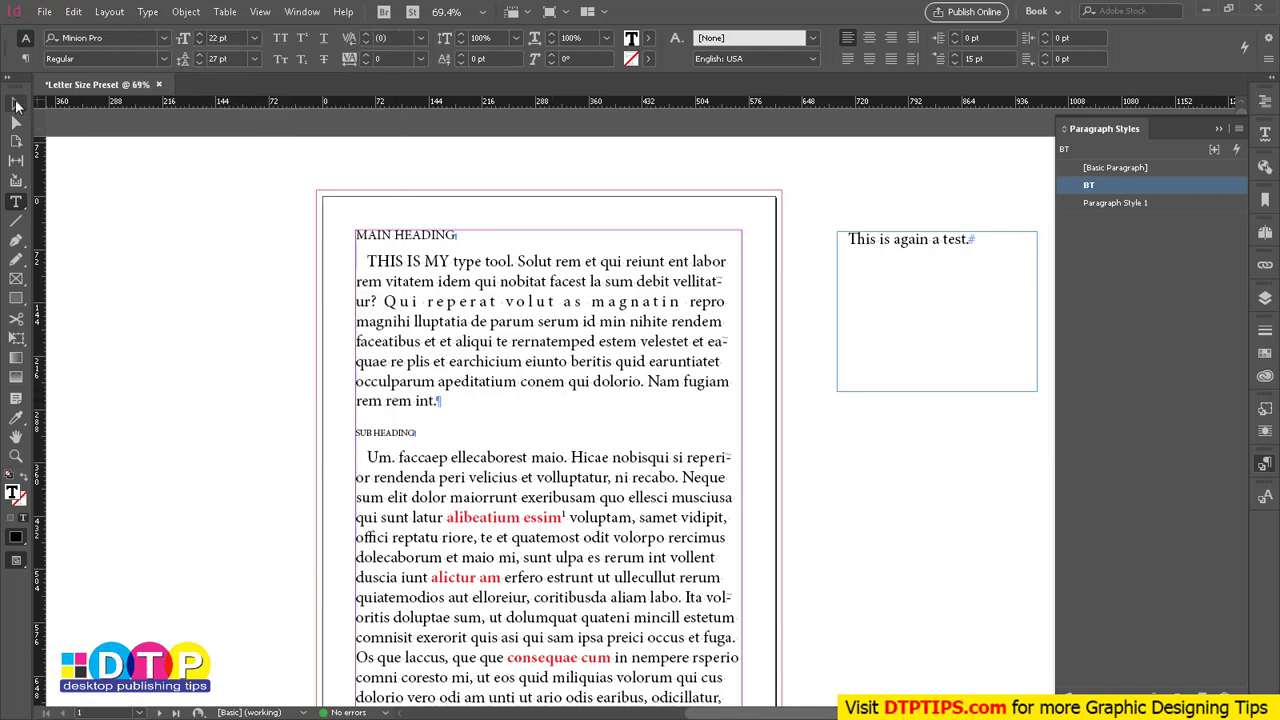
pyautogui.click(16, 104)
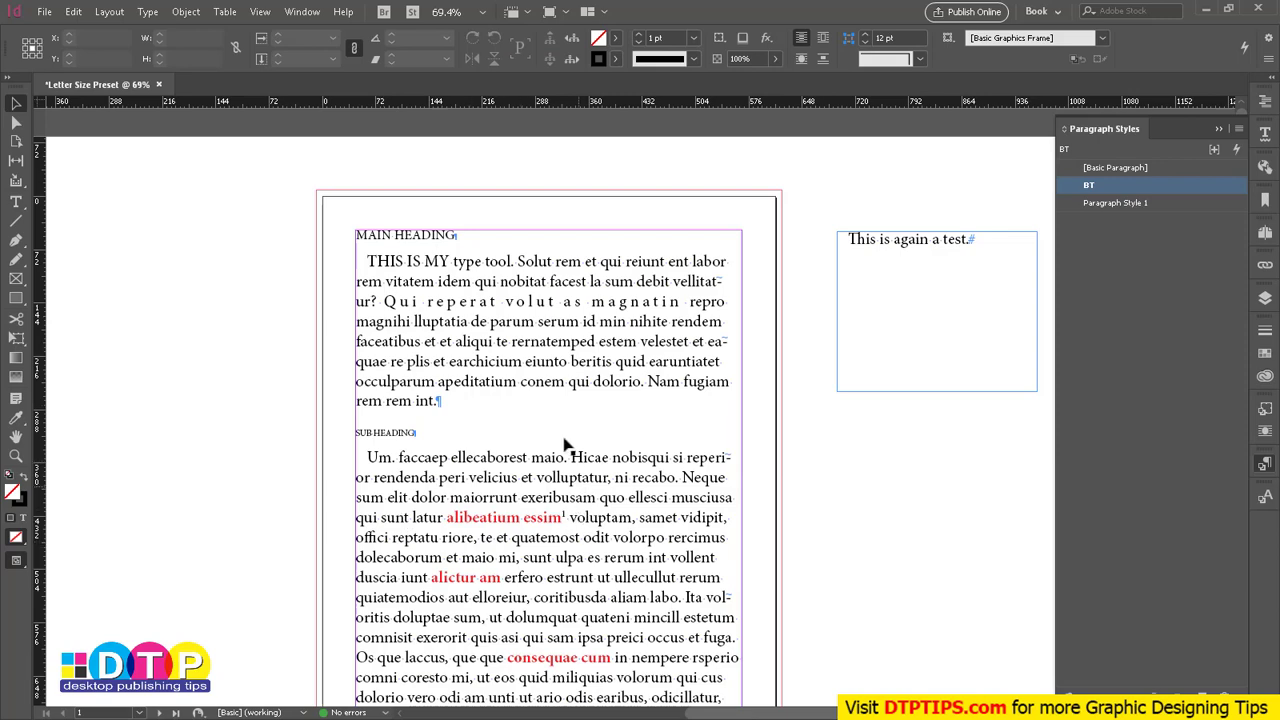
pyautogui.scroll(3, 555, 345)
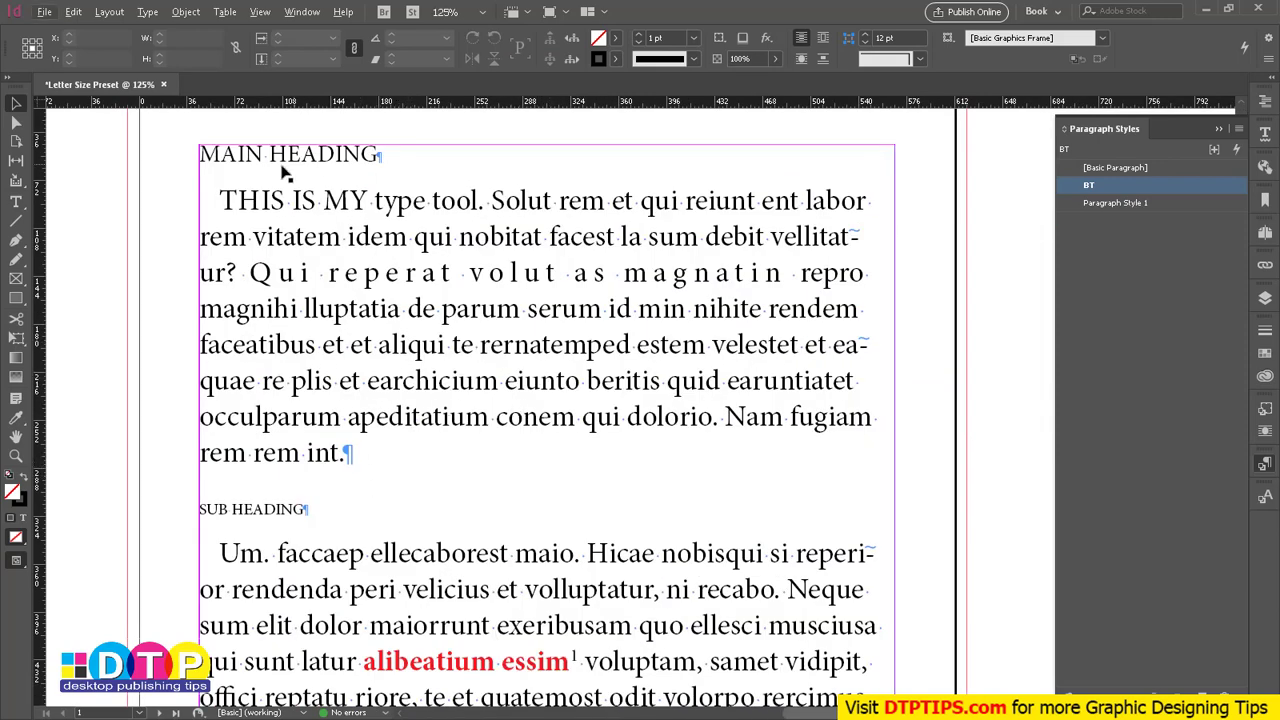
pyautogui.click(149, 12)
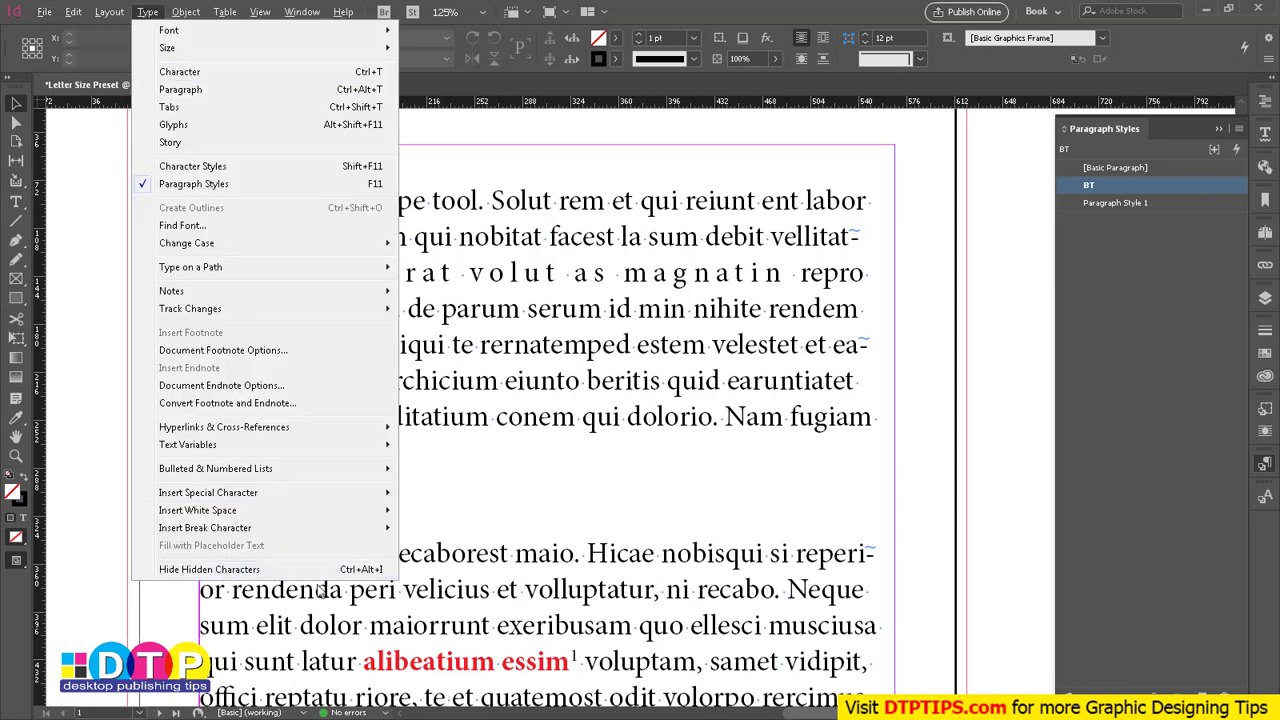
pyautogui.click(477, 570)
pyautogui.click(485, 571)
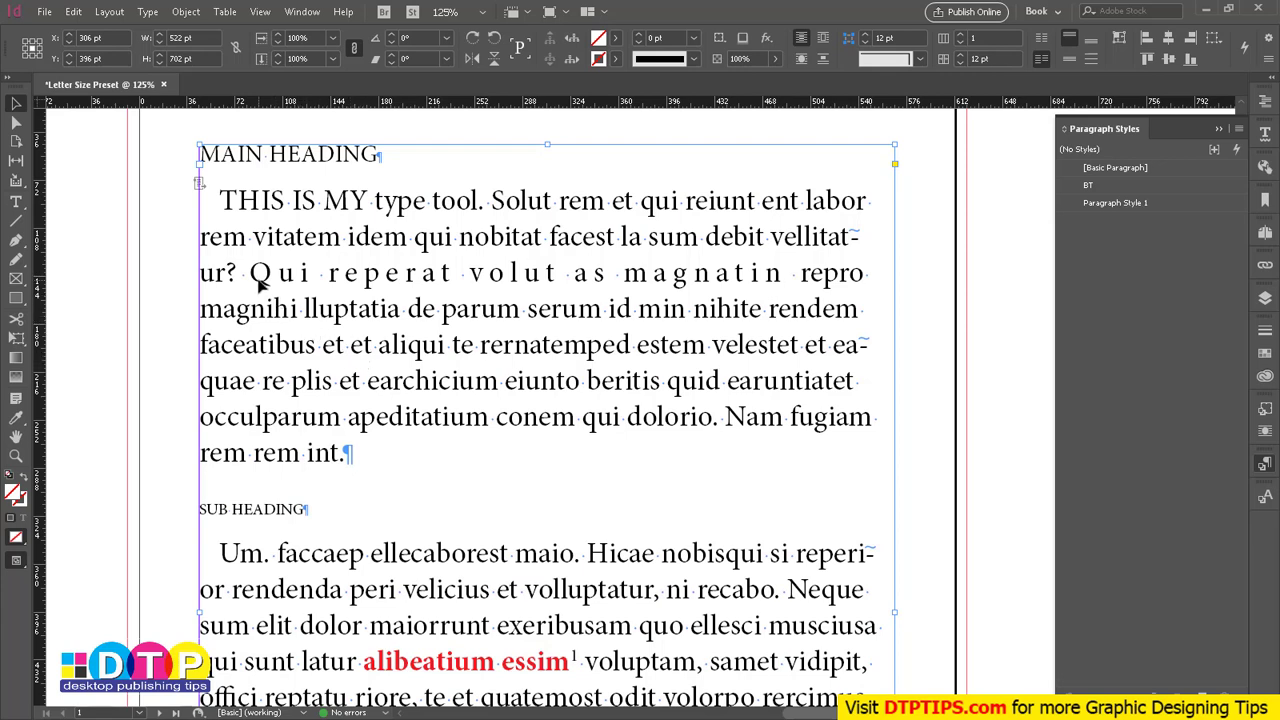
# - Add an extra space after "Qui" in the letter-spaced passage and compare it in Preview and Normal screen modes
pyautogui.doubleClick(328, 275)
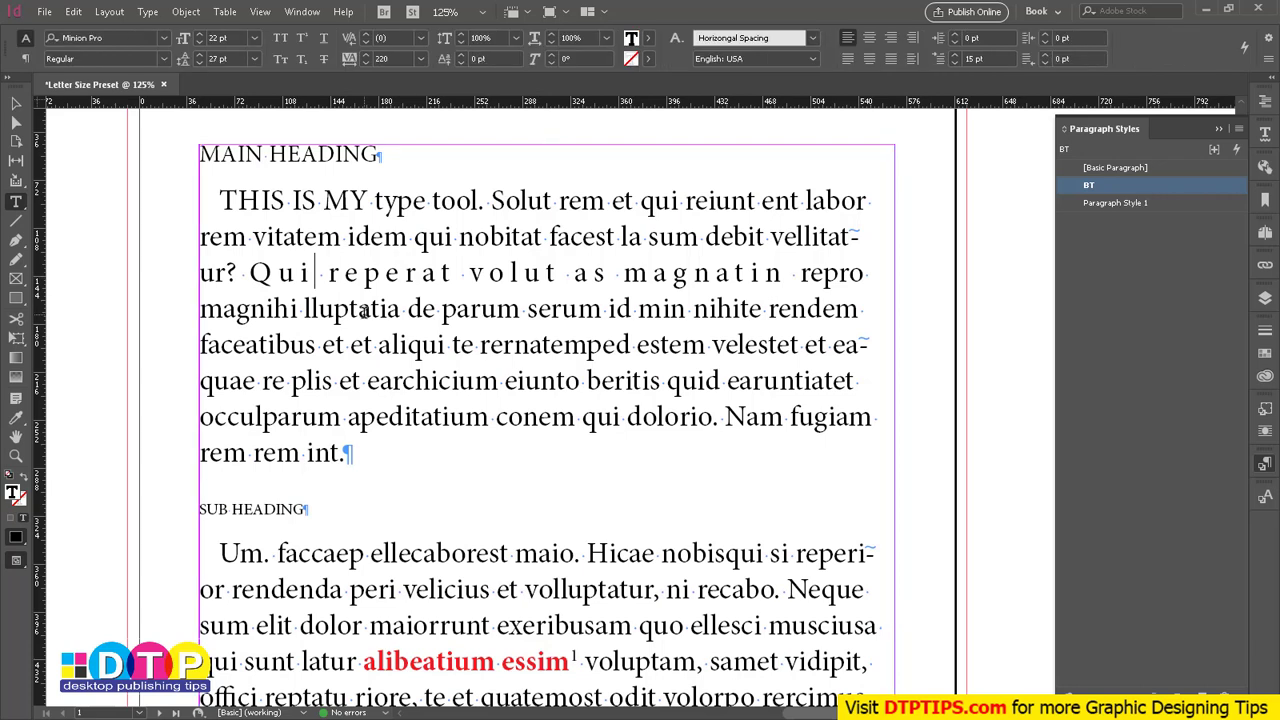
pyautogui.click(16, 103)
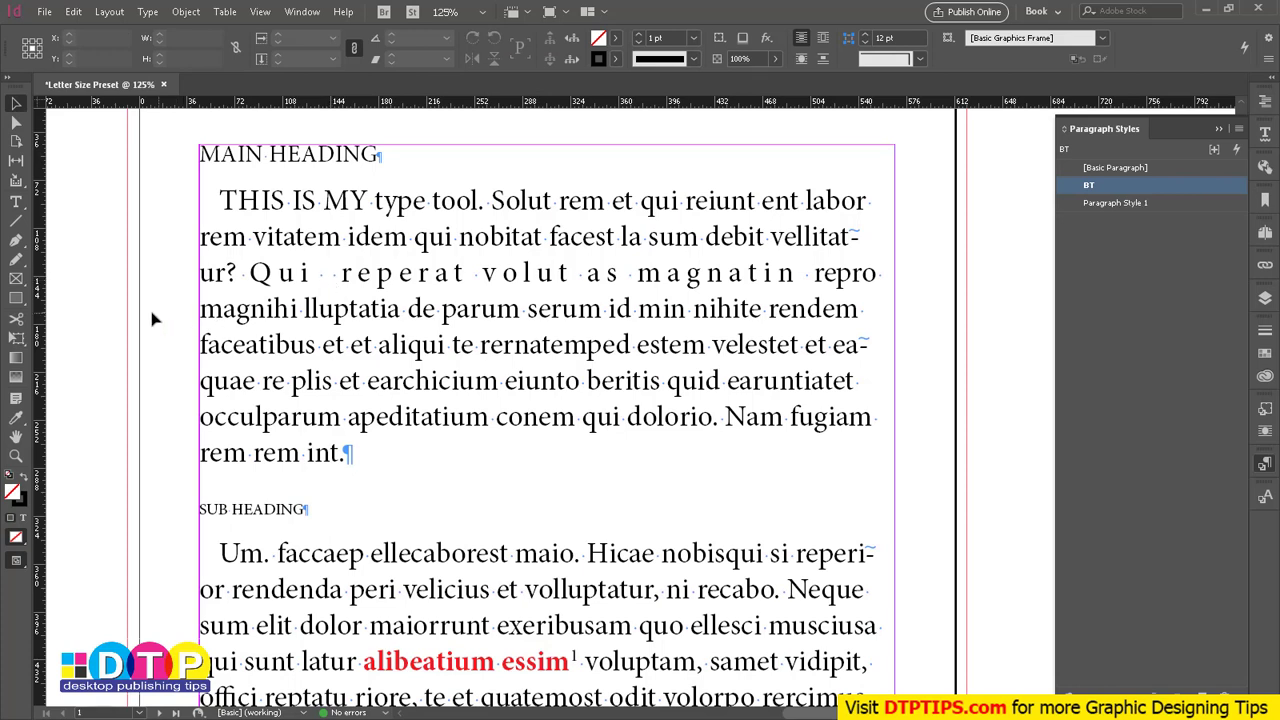
pyautogui.press('w')
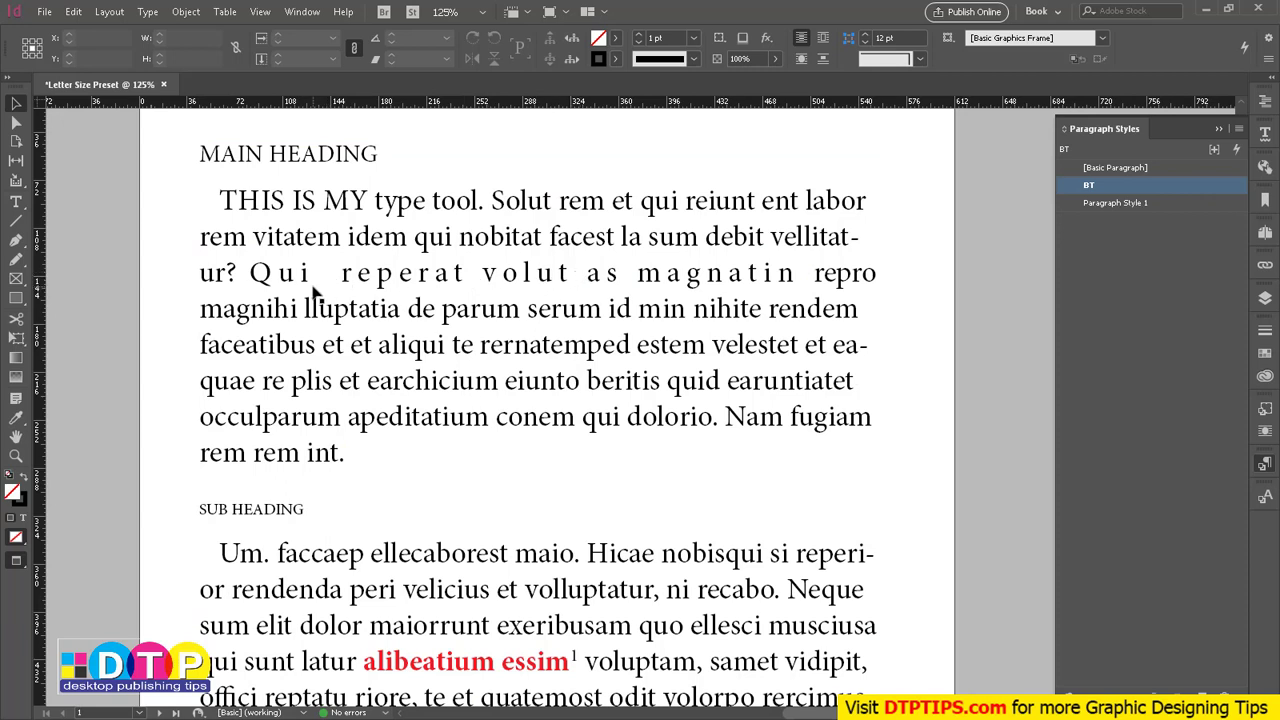
pyautogui.press('w')
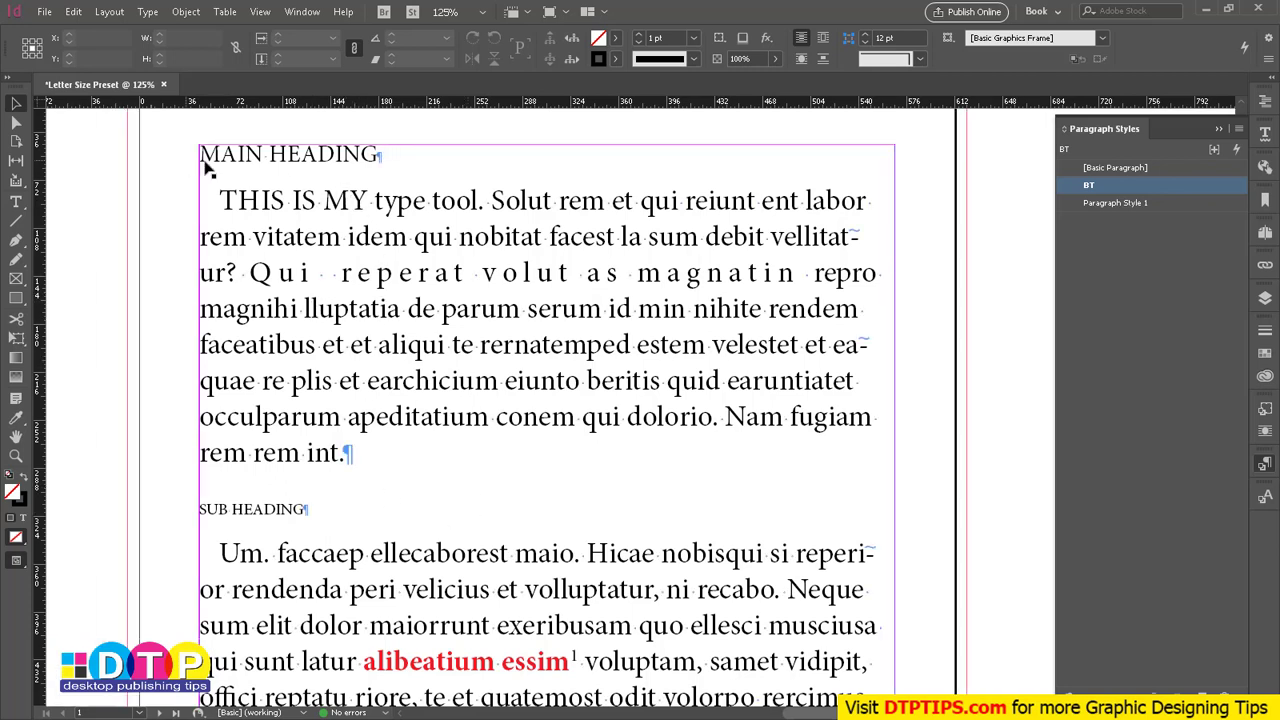
# - Inspect the formatting within MAIN HEADING and at its paragraph mark, and select the heading text without the mark
pyautogui.doubleClick(305, 160)
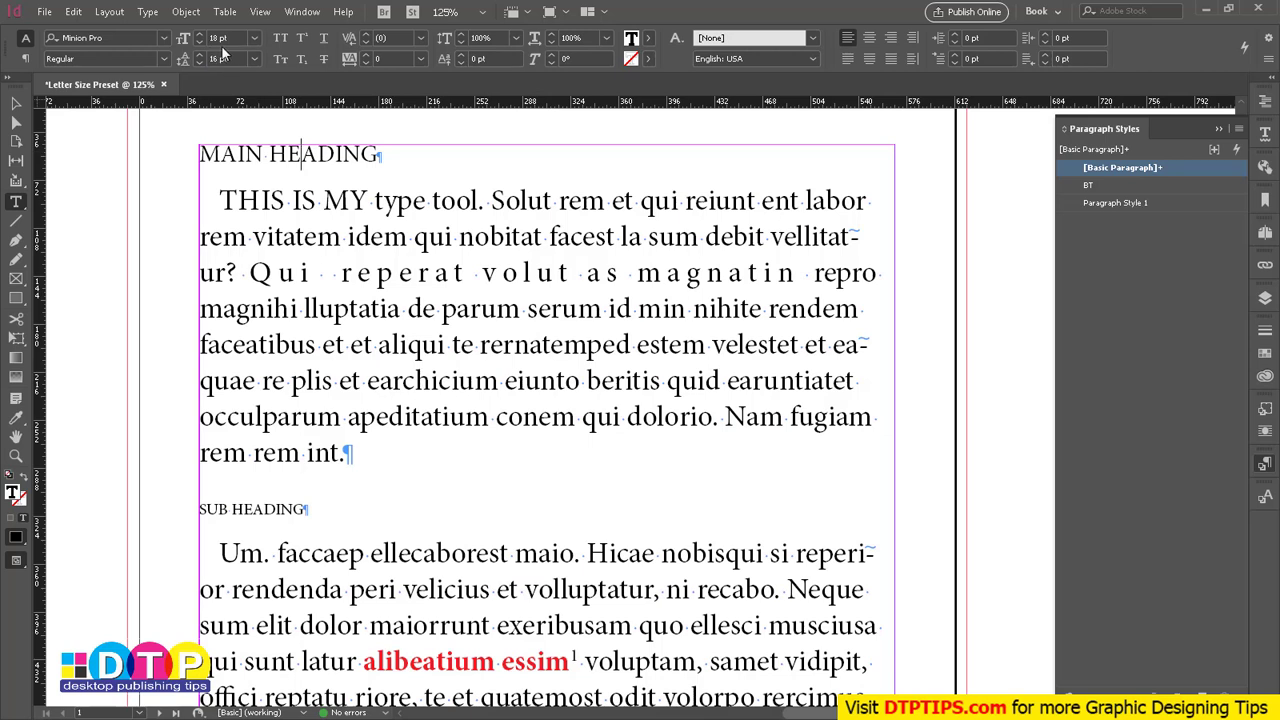
pyautogui.click(380, 155)
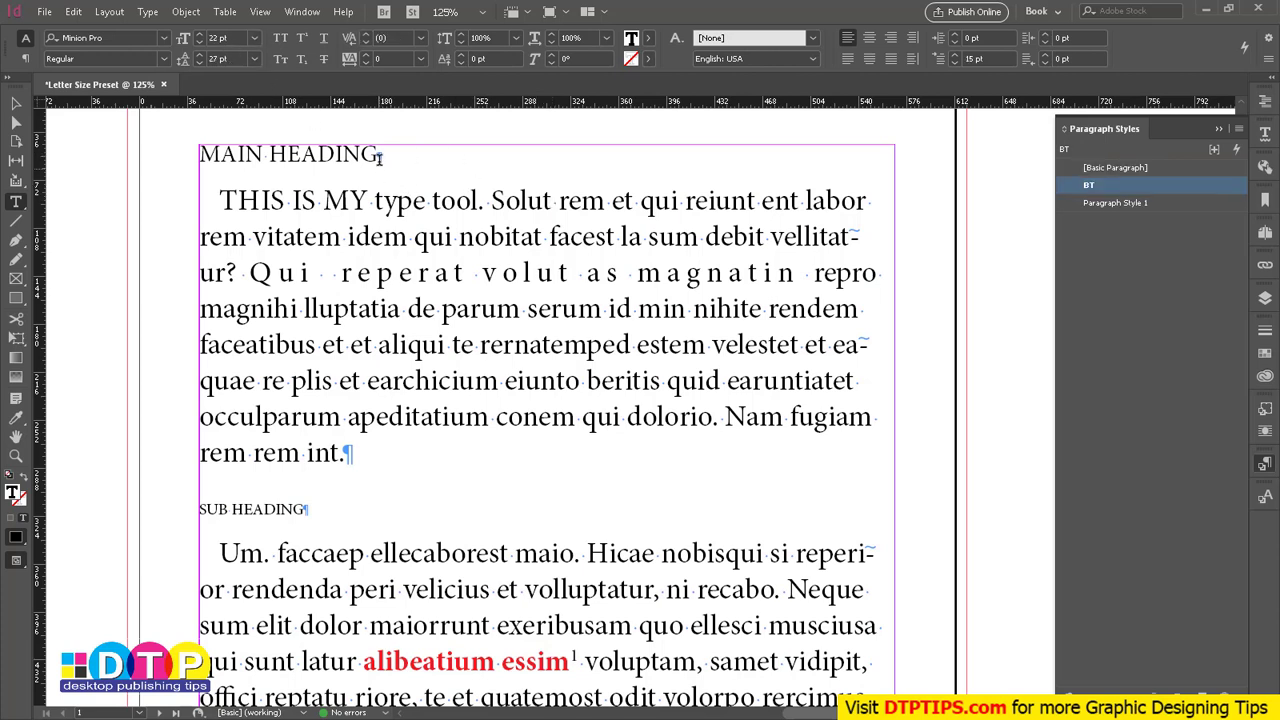
pyautogui.click(419, 162)
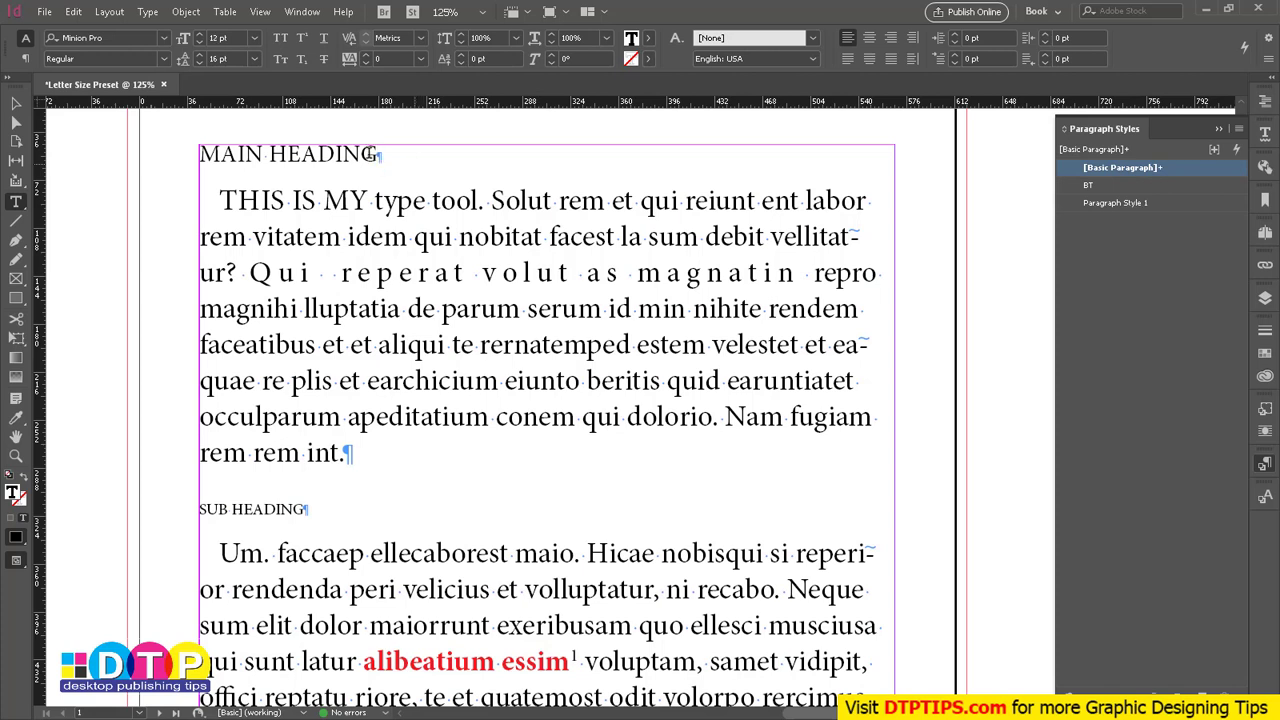
pyautogui.moveTo(422, 153); pyautogui.dragTo(185, 163)
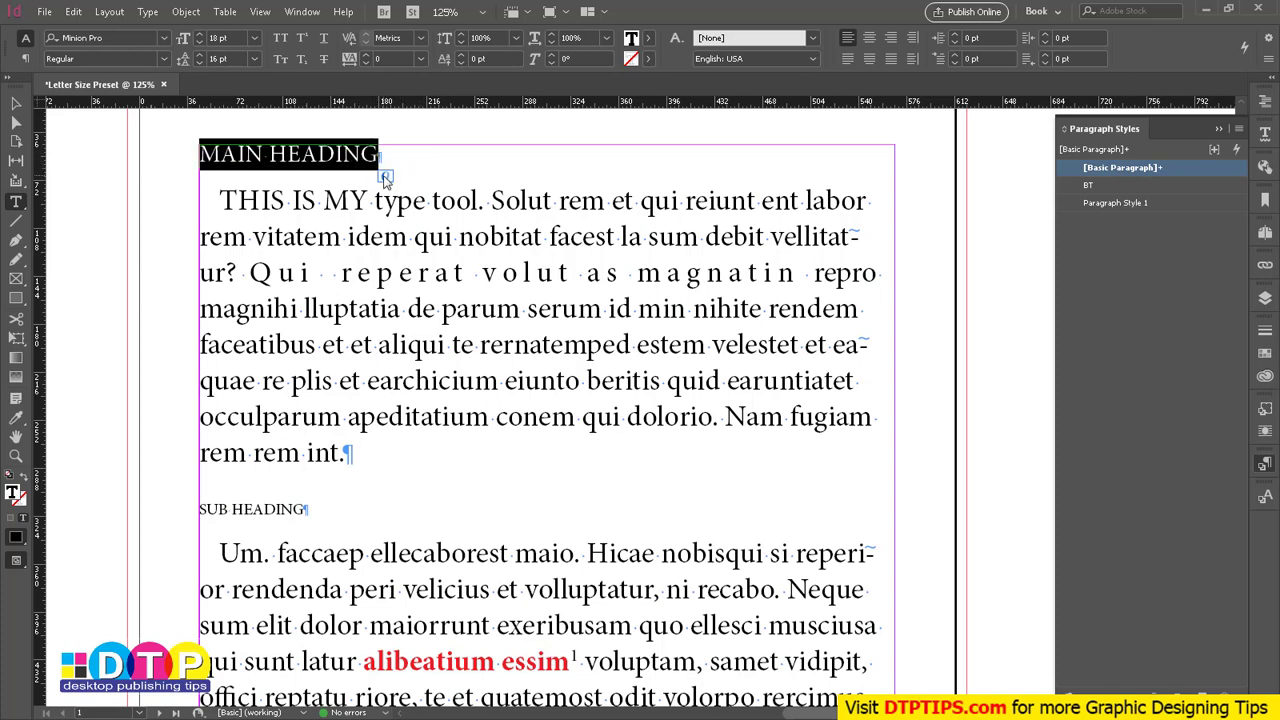
# - Create a paragraph style named Heading from the MAIN HEADING text's formatting and apply it to that paragraph
pyautogui.click(300, 154)
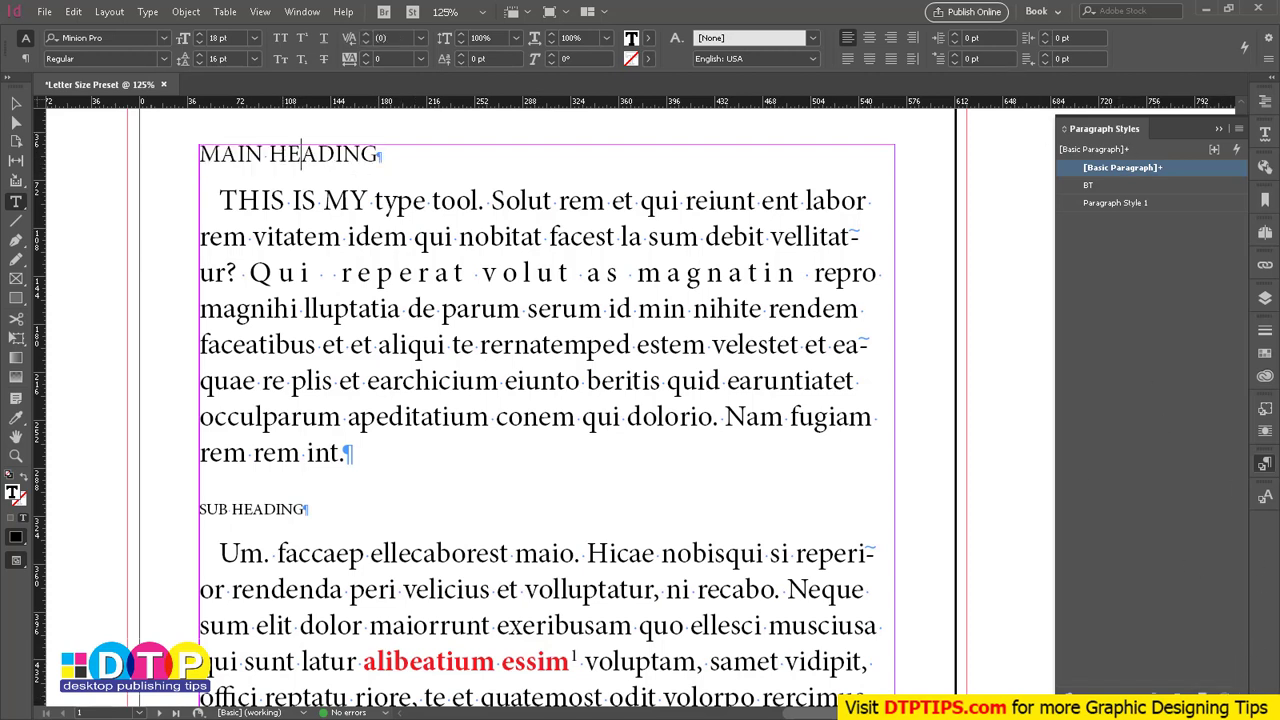
pyautogui.click(1210, 690)
pyautogui.doubleClick(1112, 185)
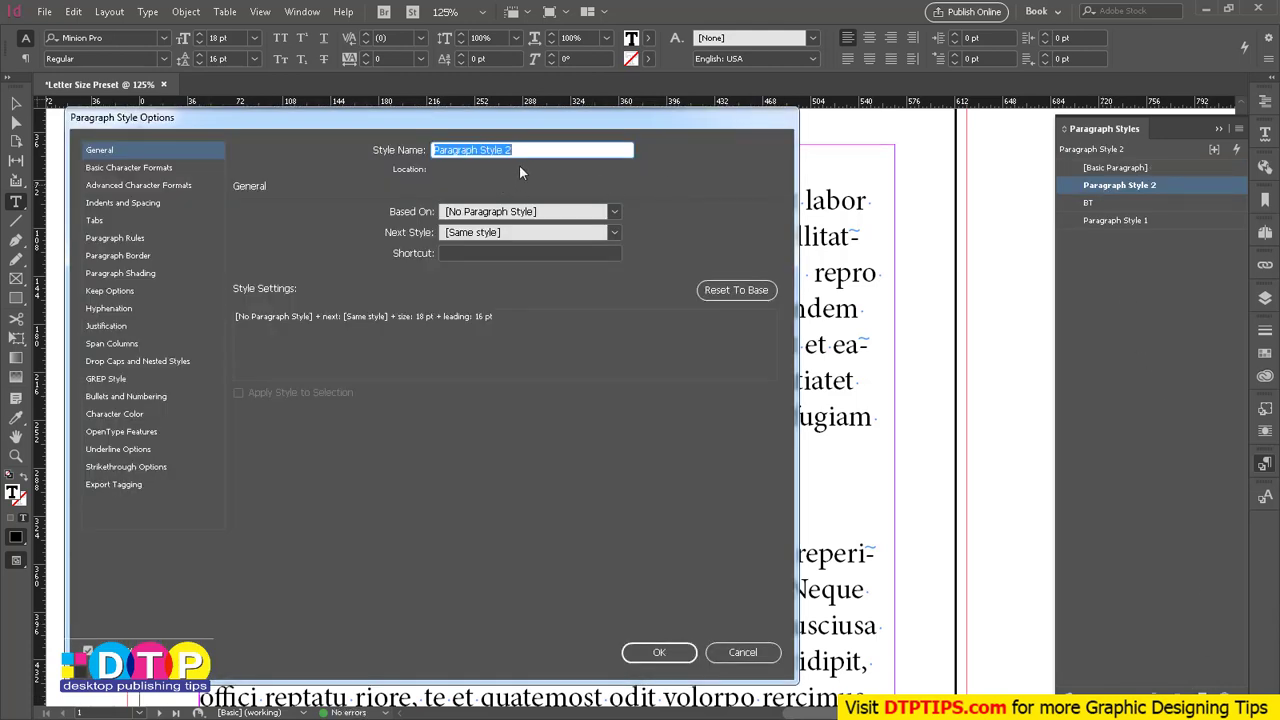
pyautogui.write('Heading')
pyautogui.press('Return')
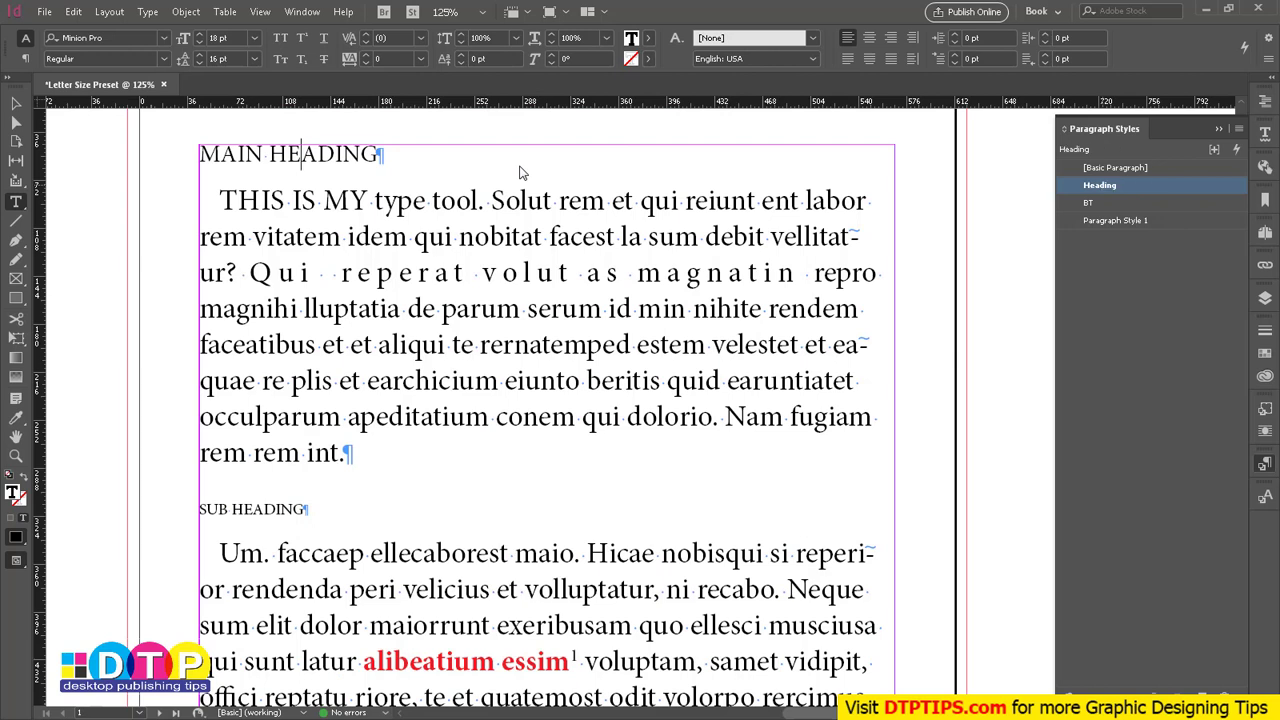
# - Set the font size of only the paragraph mark after MAIN HEADING to 12 pt
pyautogui.click(380, 155)
pyautogui.click(380, 155)
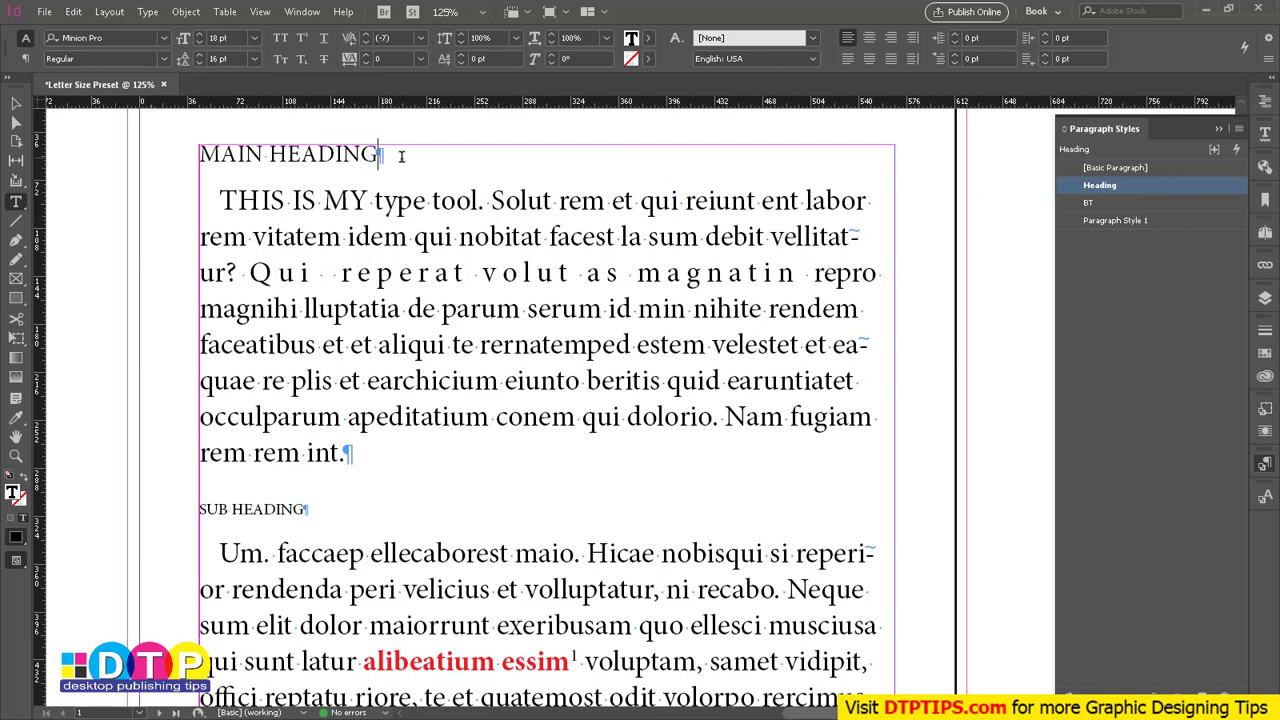
pyautogui.click(235, 37)
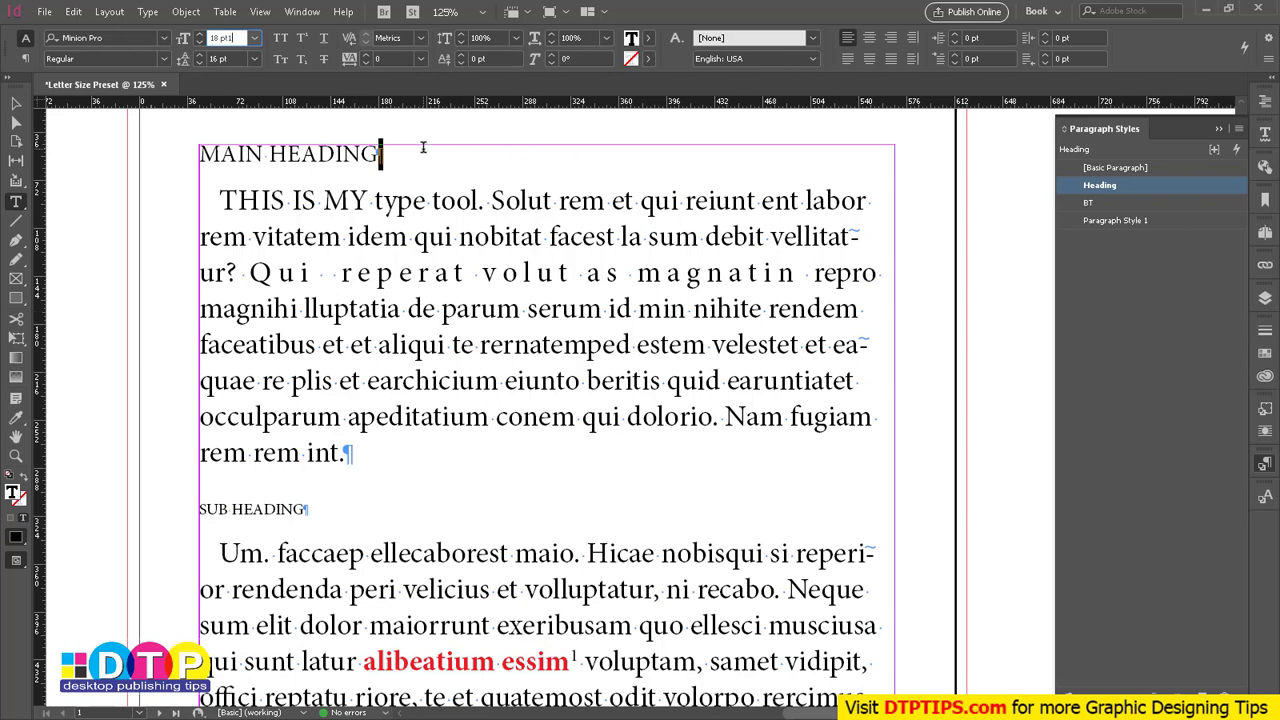
pyautogui.press('Return')
pyautogui.click(673, 387)
pyautogui.write('12')
pyautogui.press('Return')
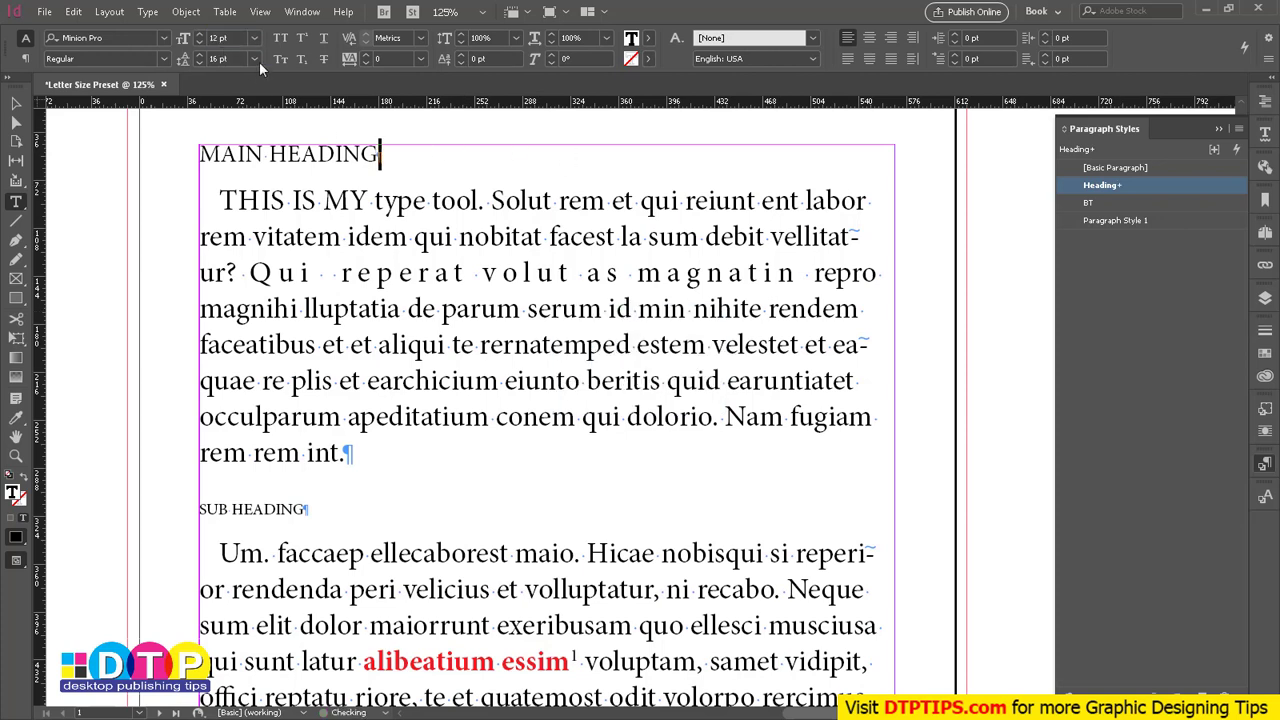
# - Check the Heading style for overrides by comparing positions within MAIN HEADING with selections that include its paragraph mark
pyautogui.click(433, 231)
pyautogui.click(372, 155)
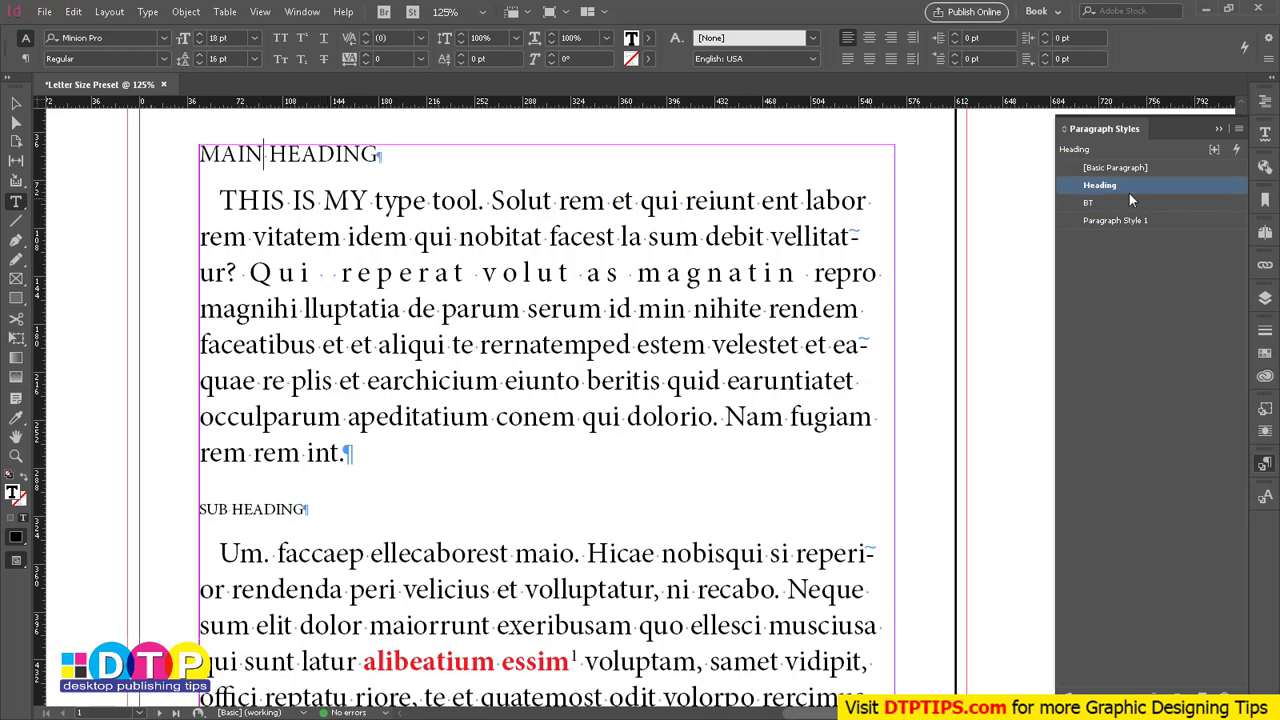
pyautogui.moveTo(319, 155); pyautogui.dragTo(400, 149)
pyautogui.click(412, 160)
pyautogui.click(329, 202)
pyautogui.click(362, 155)
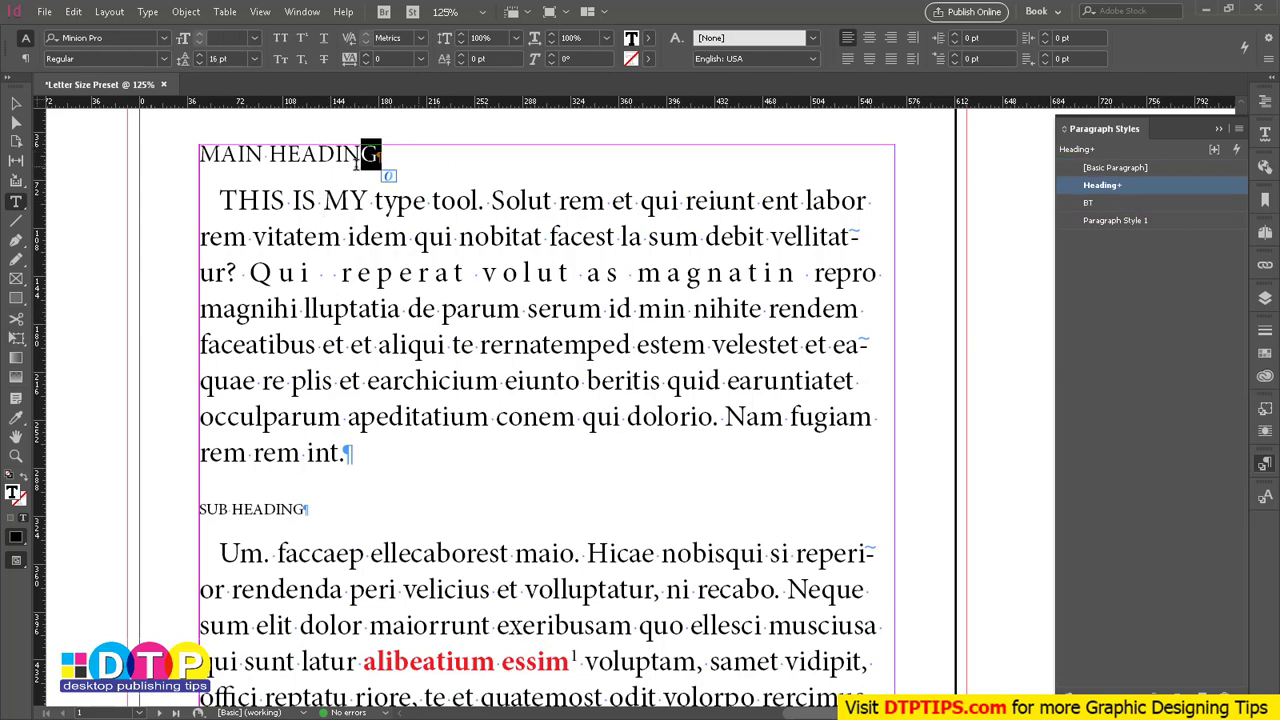
pyautogui.click(290, 157)
pyautogui.moveTo(294, 160); pyautogui.dragTo(398, 157)
pyautogui.click(421, 168)
pyautogui.click(273, 151)
pyautogui.click(338, 157)
pyautogui.keyDown('shift'); pyautogui.click(395, 155); pyautogui.keyUp('shift')
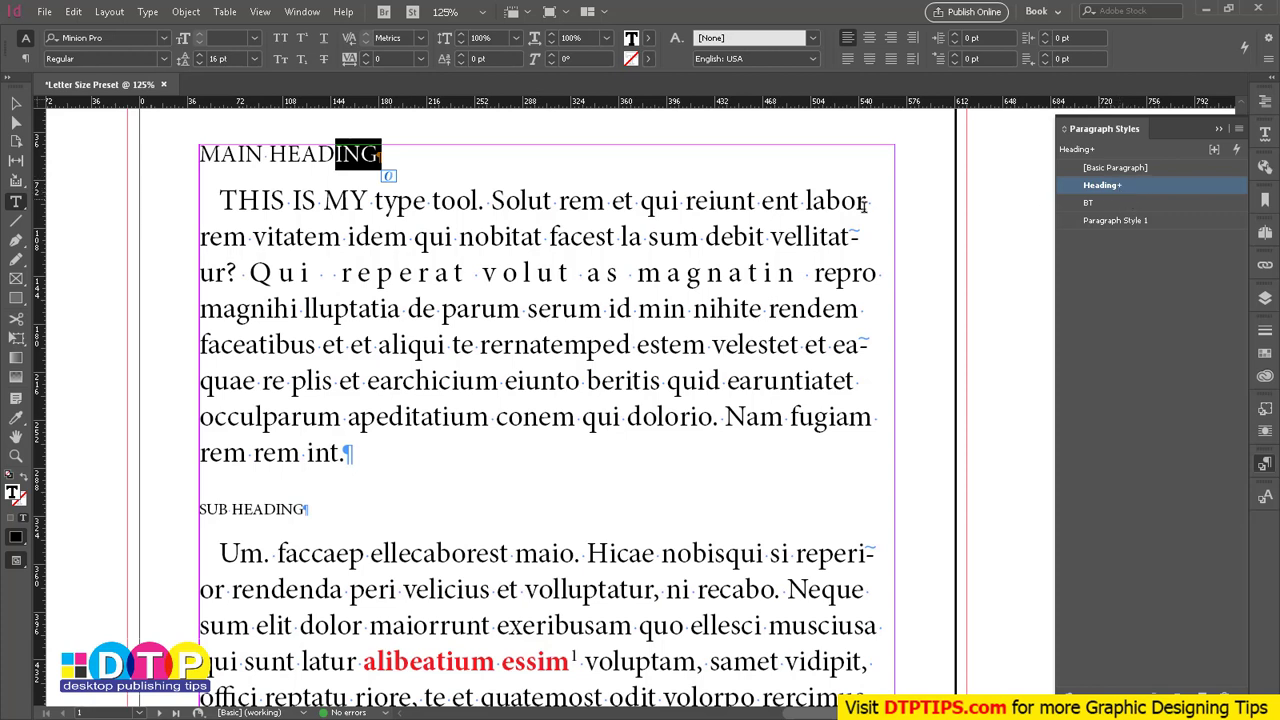
pyautogui.click(287, 162)
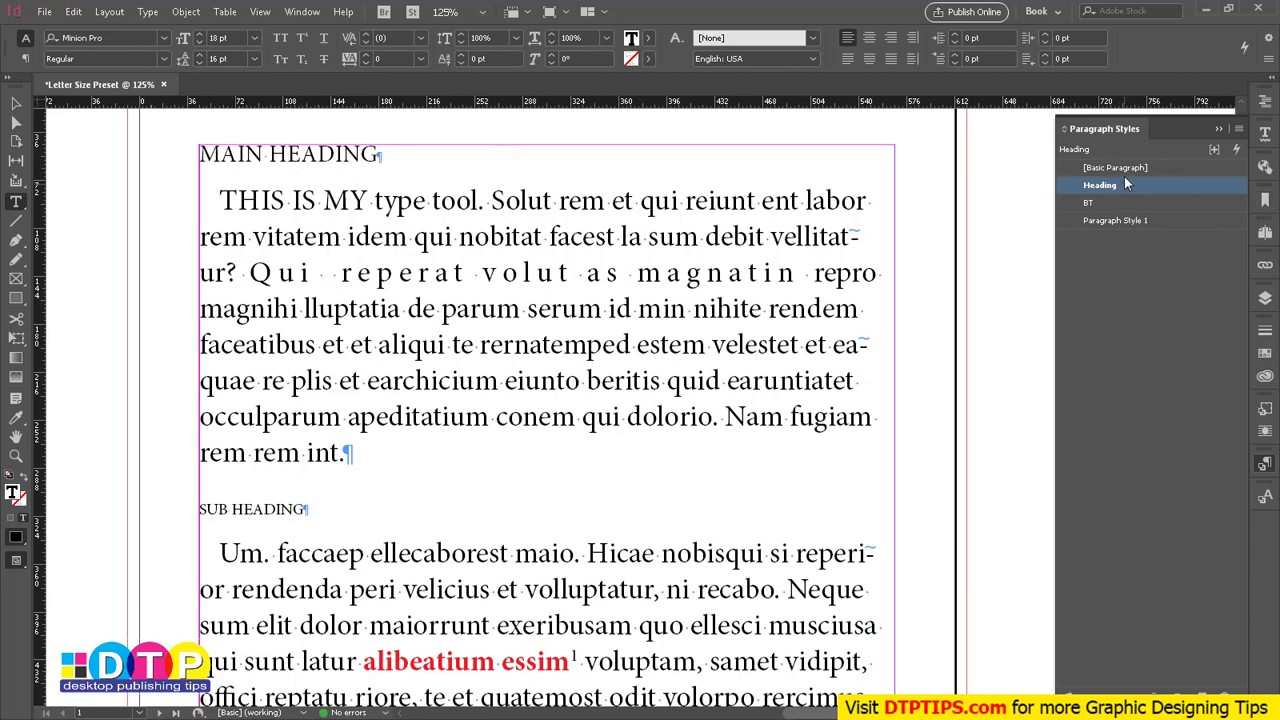
# - Inspect the paragraph marks after MAIN HEADING and the first body paragraph, and select the body text from "faceatibus" through "earchicium"
pyautogui.click(379, 154)
pyautogui.click(469, 198)
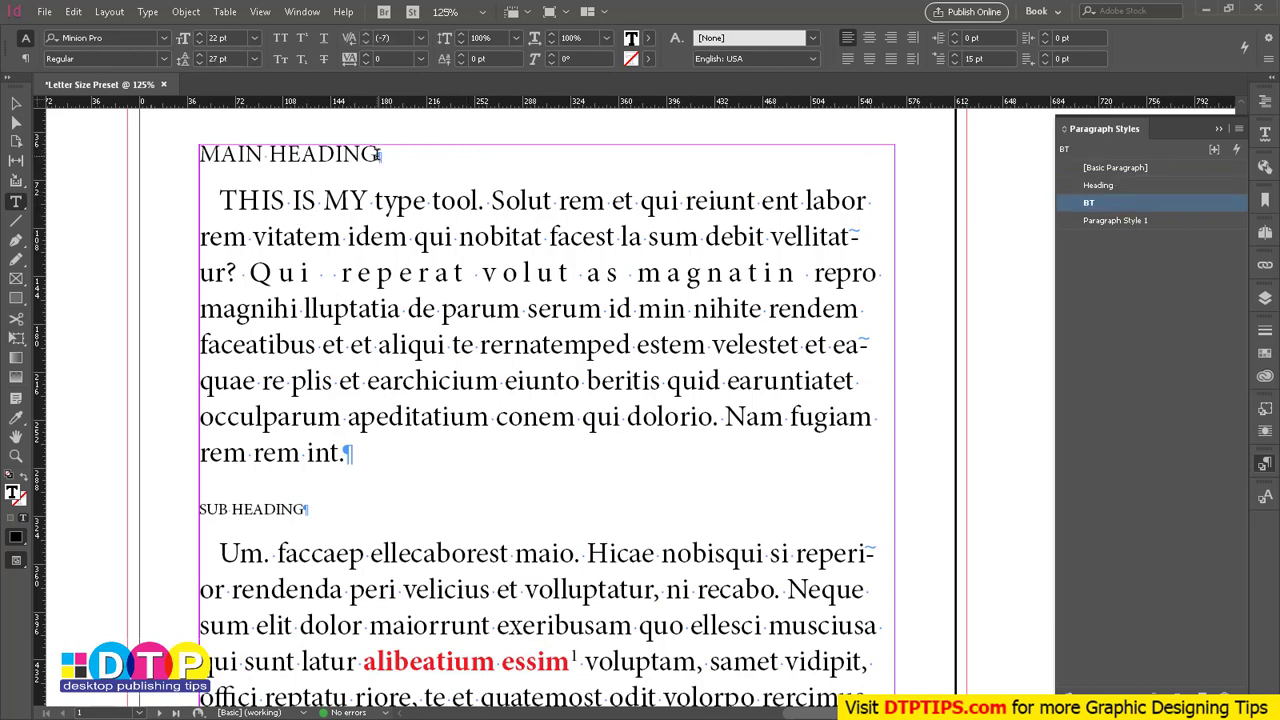
pyautogui.click(380, 153)
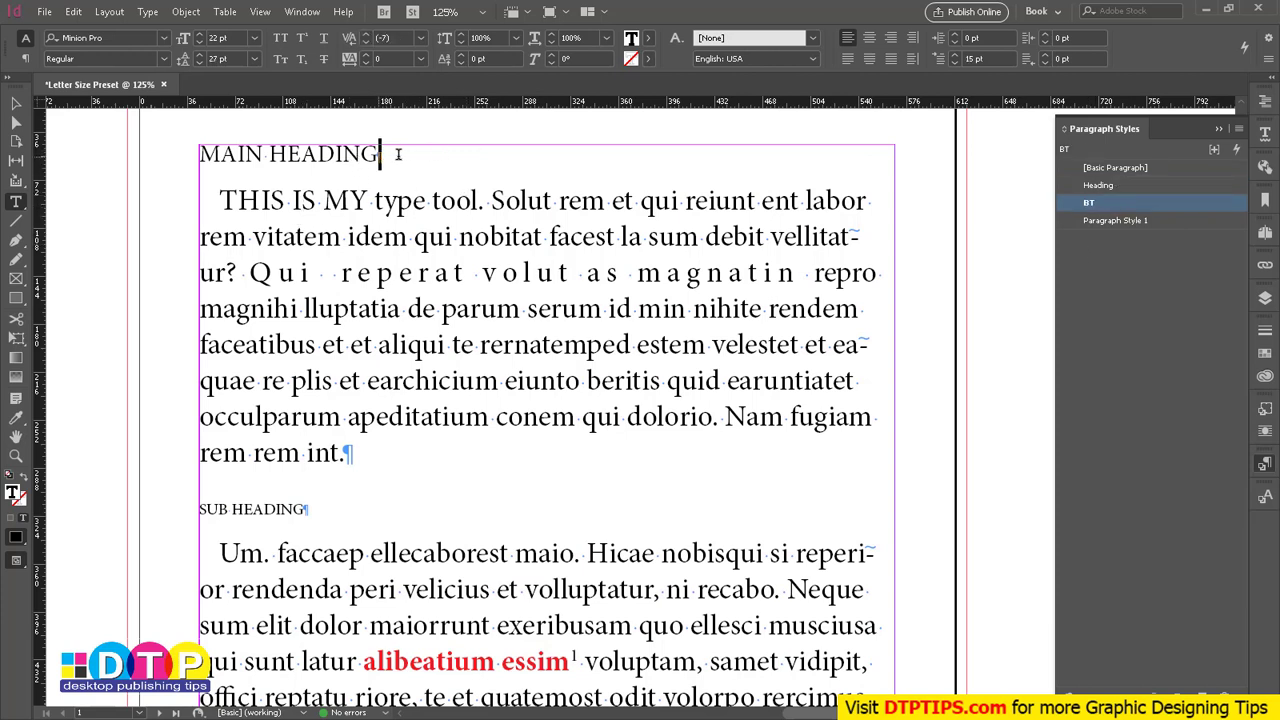
pyautogui.click(344, 452)
pyautogui.moveTo(200, 344); pyautogui.dragTo(497, 381)
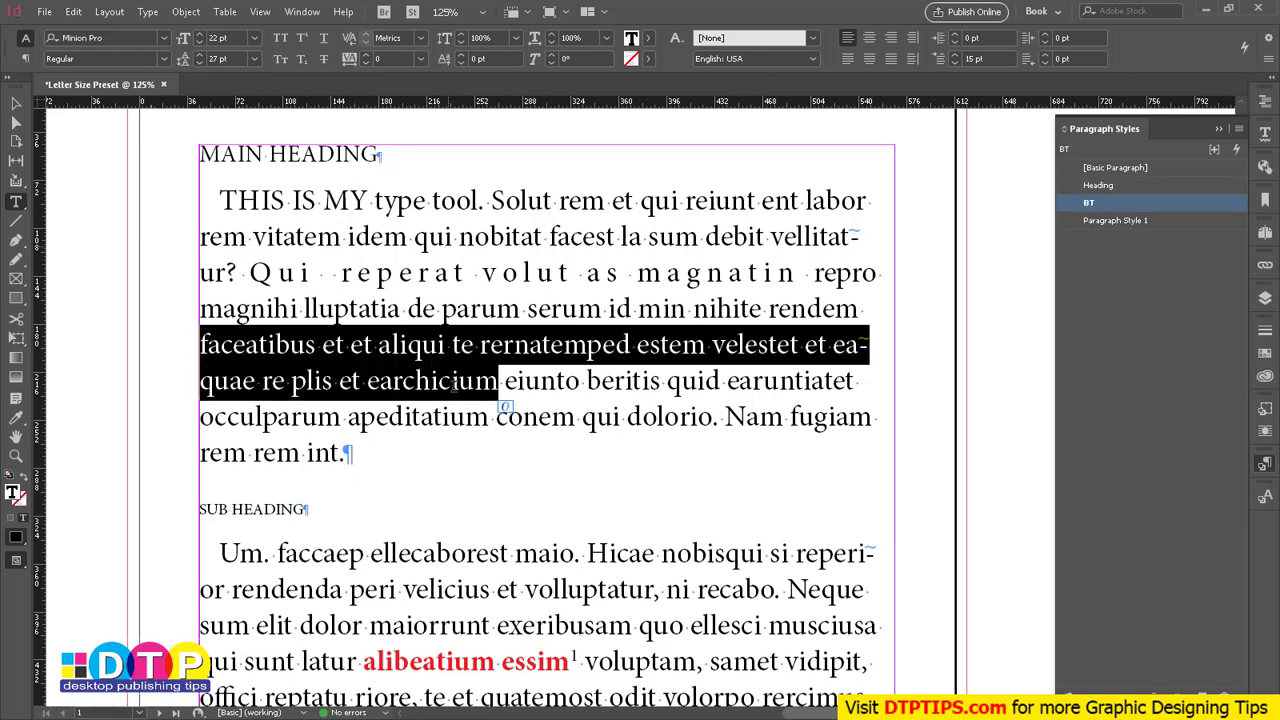
# - Select the space after "reptatu" in the lower body text, and examine the text frame's threading before deselecting it
pyautogui.scroll(-10, 404, 490)
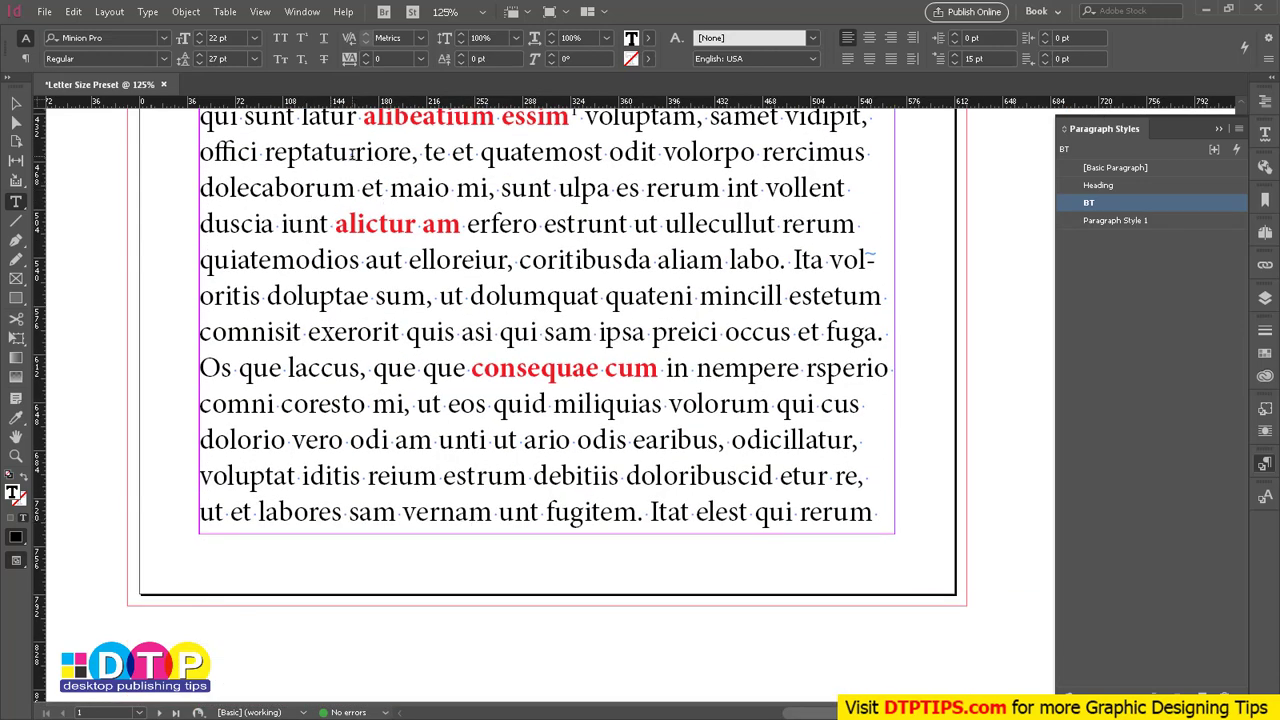
pyautogui.click(353, 153)
pyautogui.click(16, 104)
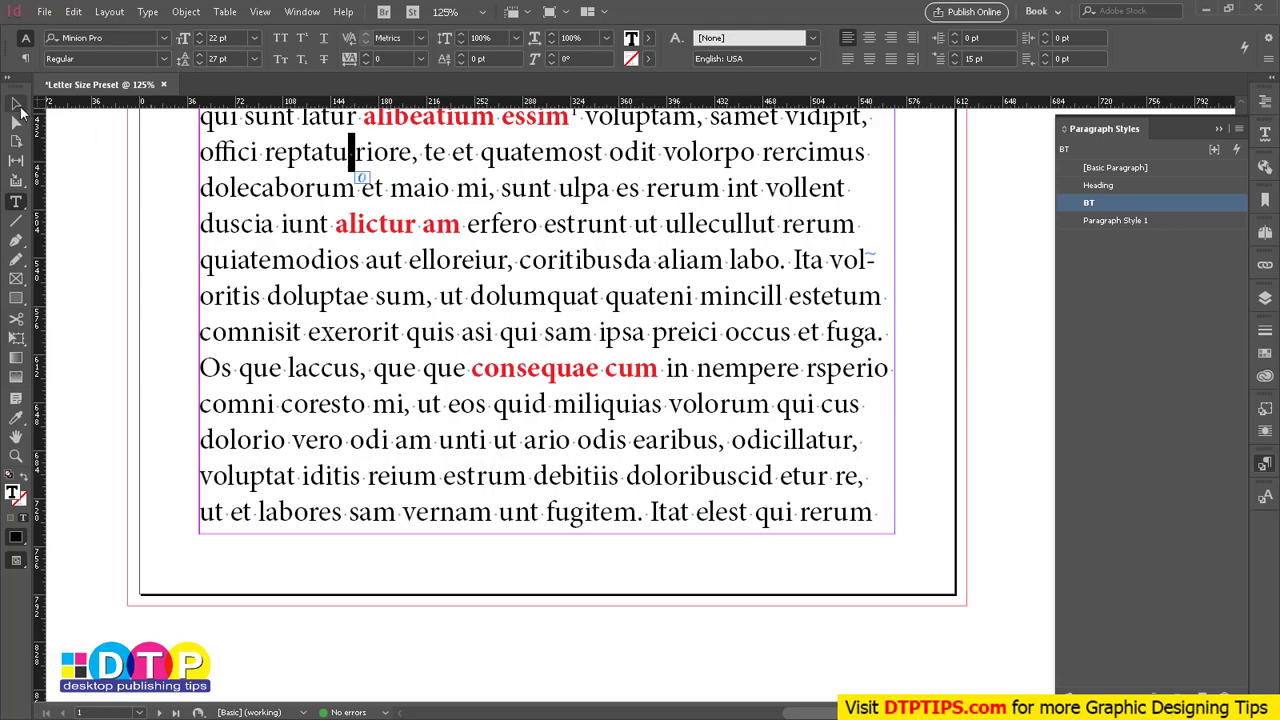
pyautogui.click(357, 206)
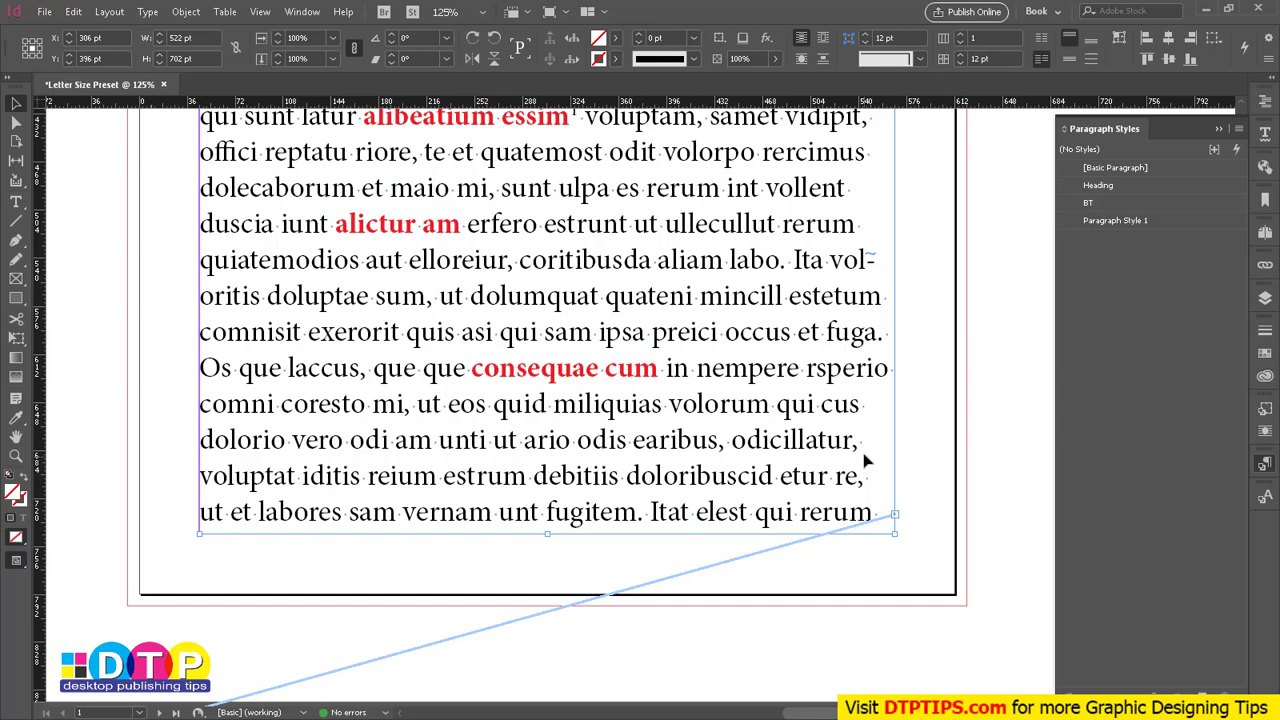
pyautogui.click(90, 195)
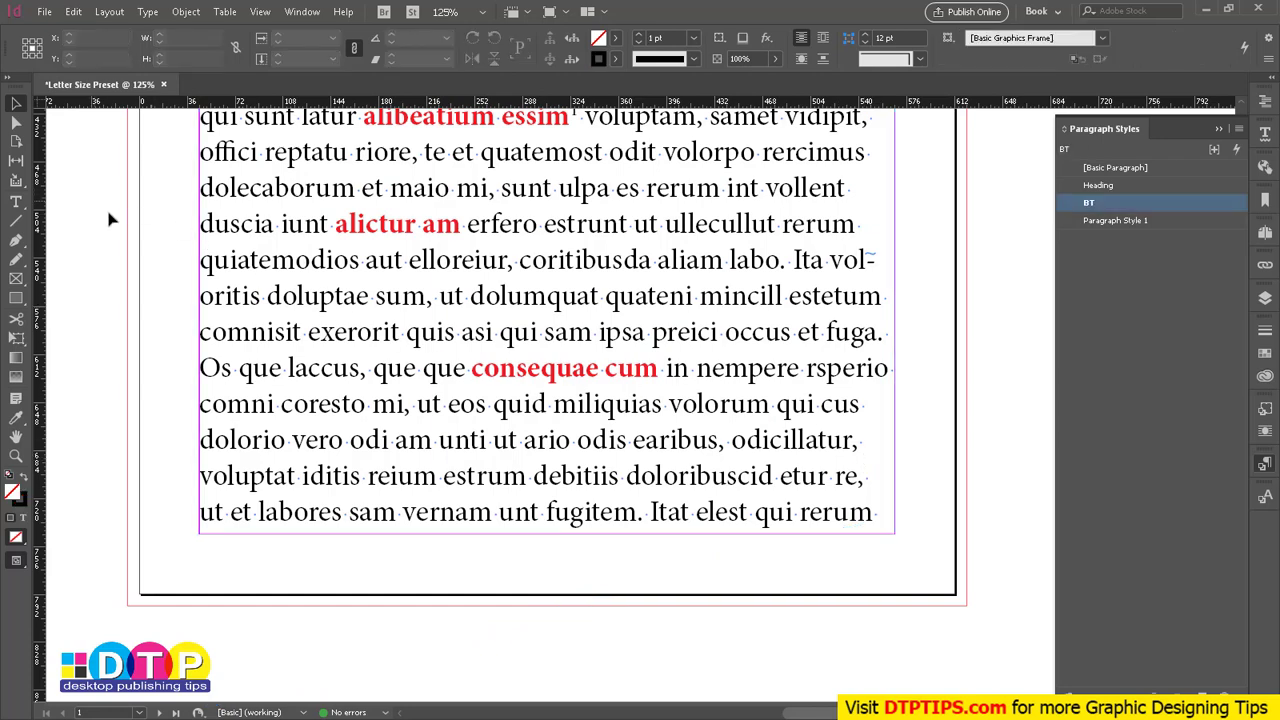
# - Review the page from its lower edge up to MAIN HEADING in Preview mode, and return to Normal screen mode
pyautogui.press('w')
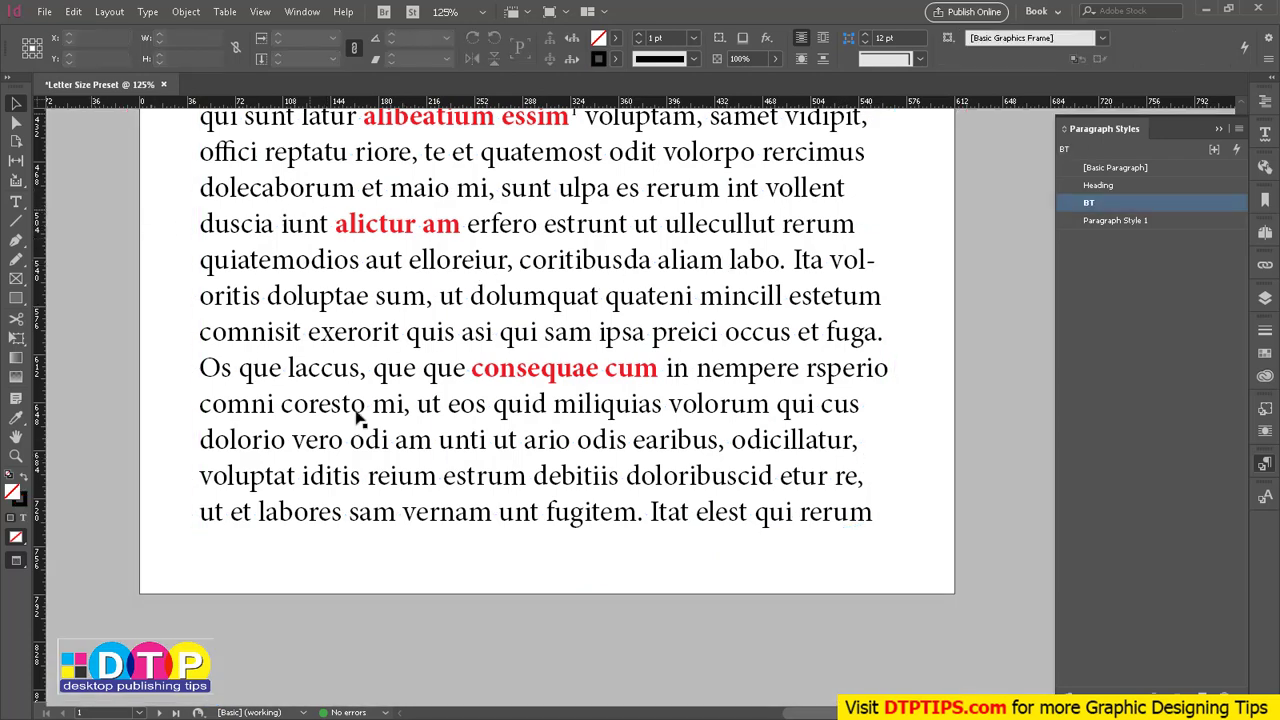
pyautogui.scroll(8, 748, 491)
pyautogui.scroll(2, 745, 497)
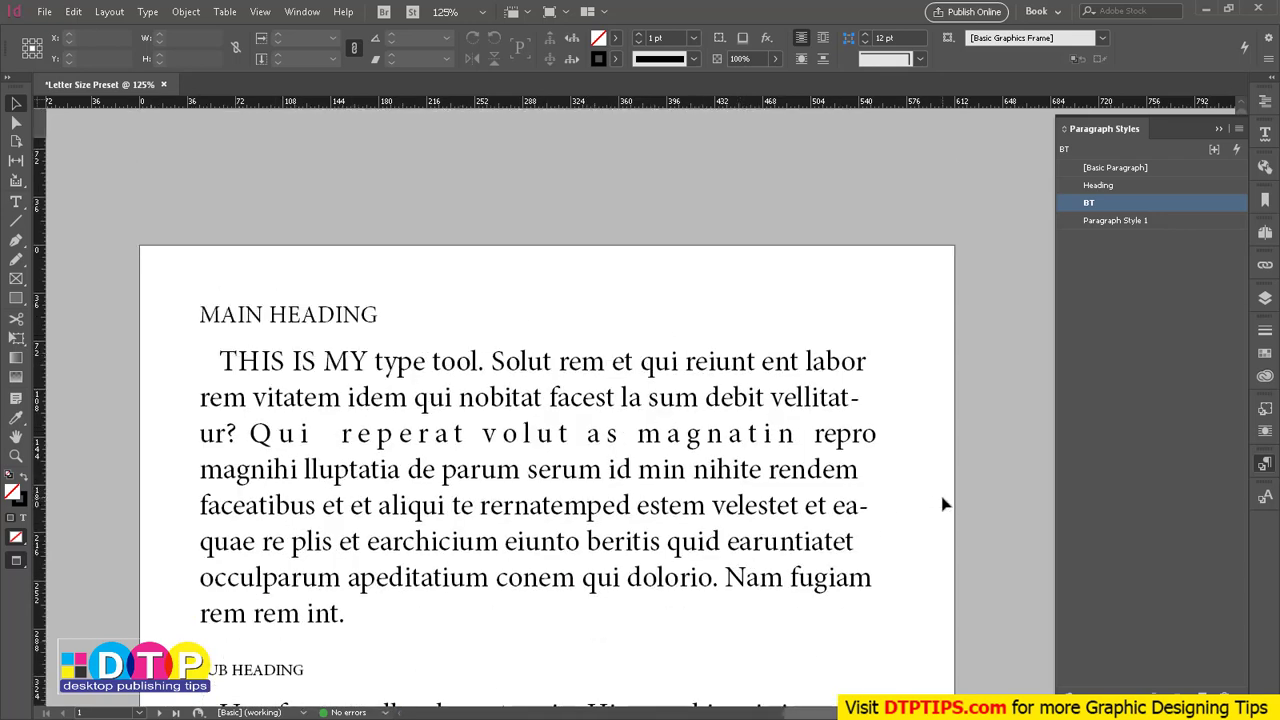
pyautogui.press('w')
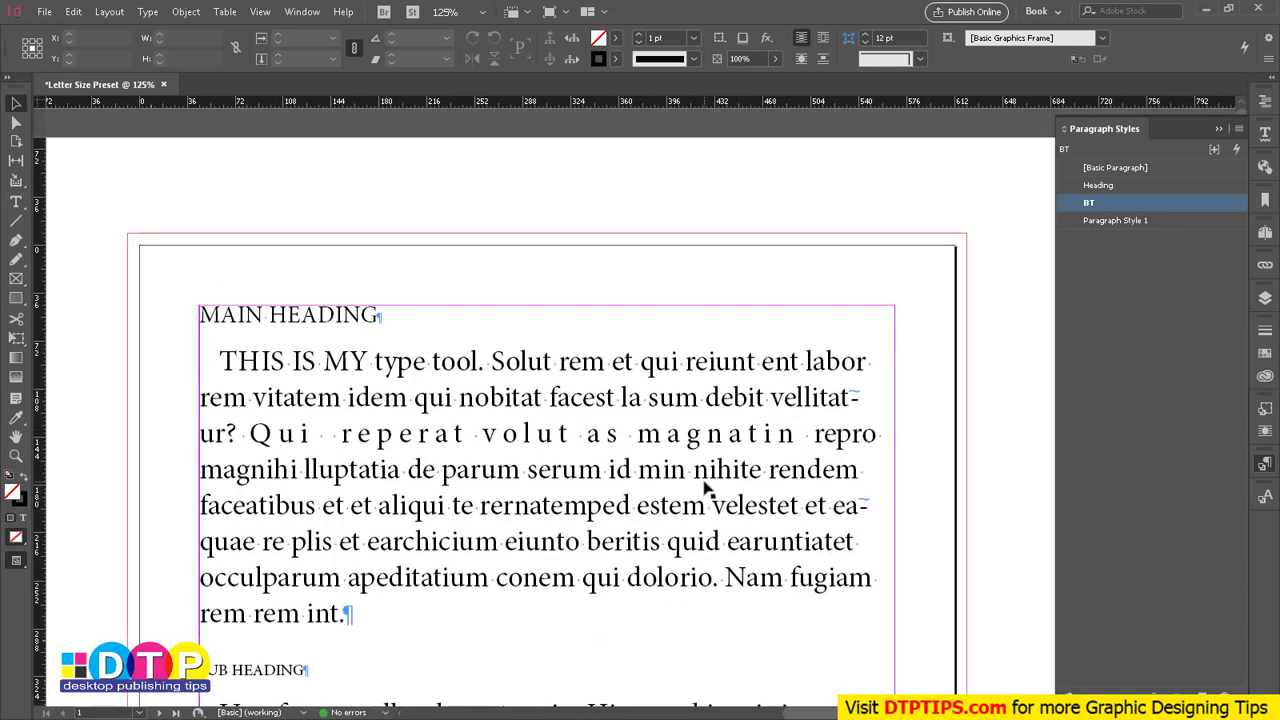